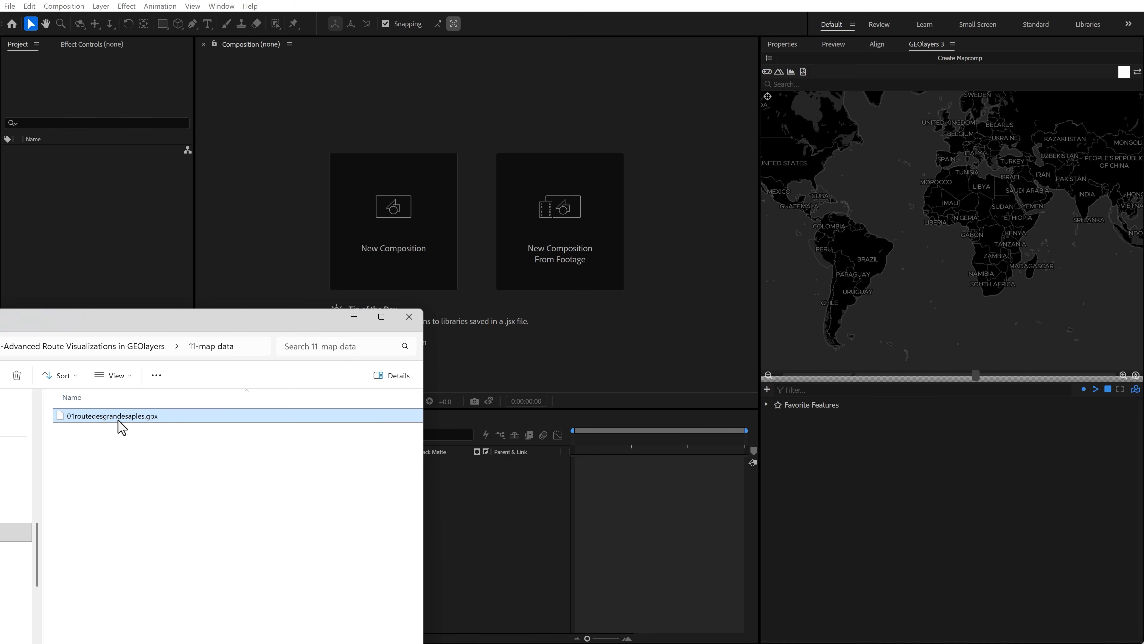
- Import 01routedesgrandesaples.gpx into the GEOlayers feature list, zoom the map to it and expand the imported Features group
drag(118, 420, 881, 496)
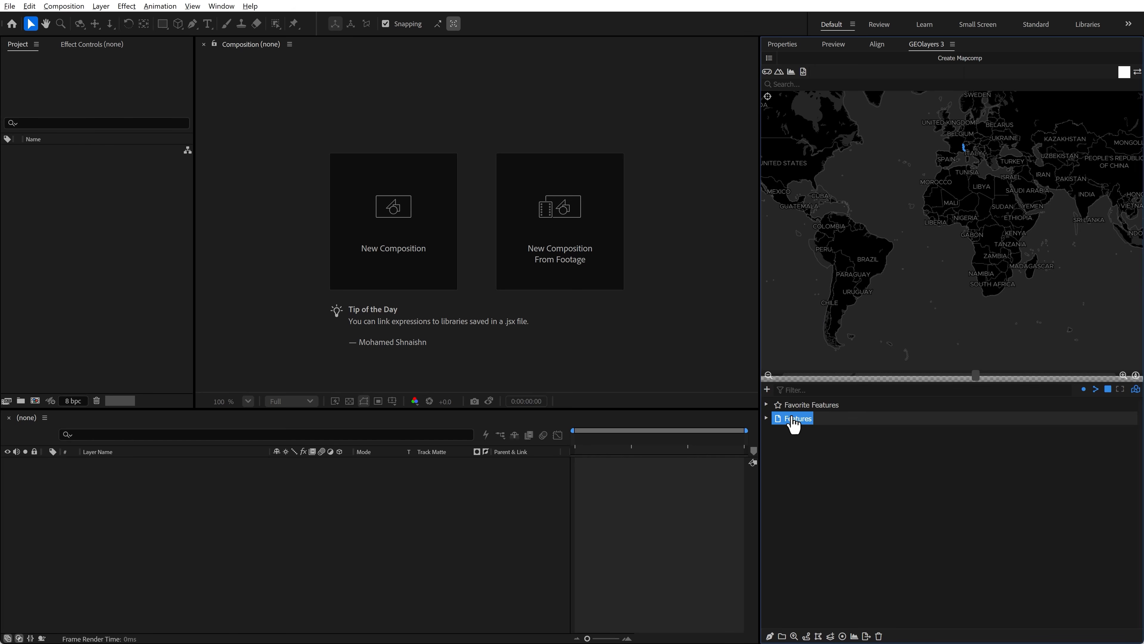
double_click(794, 424)
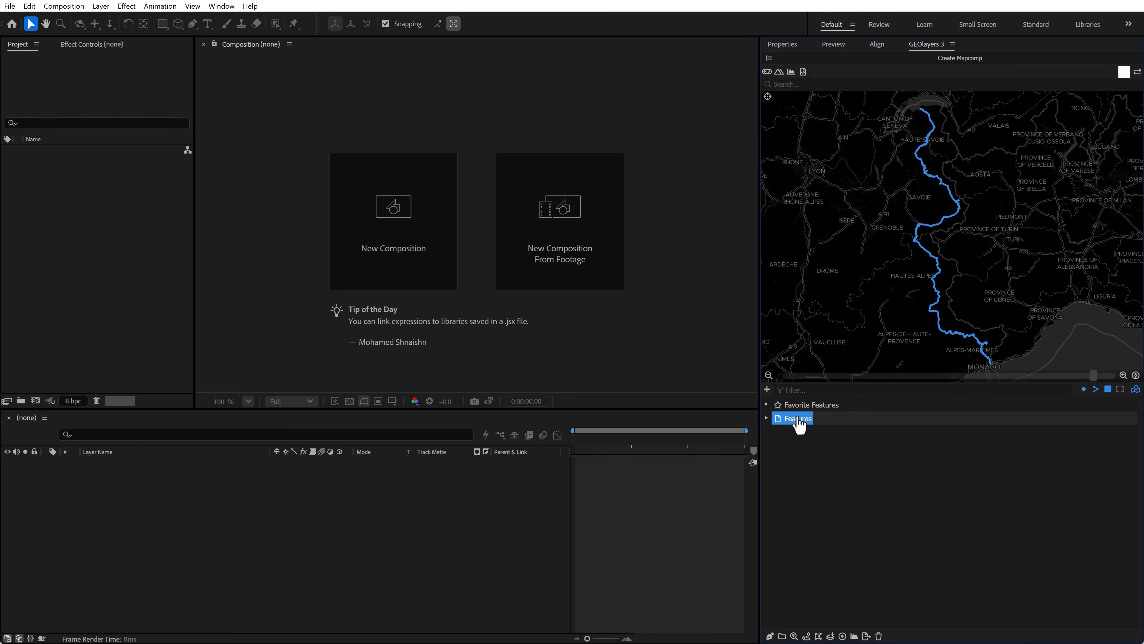
click(766, 418)
- Inspect the properties of the imported GPSwerk-Tour track without changing them
click(819, 432)
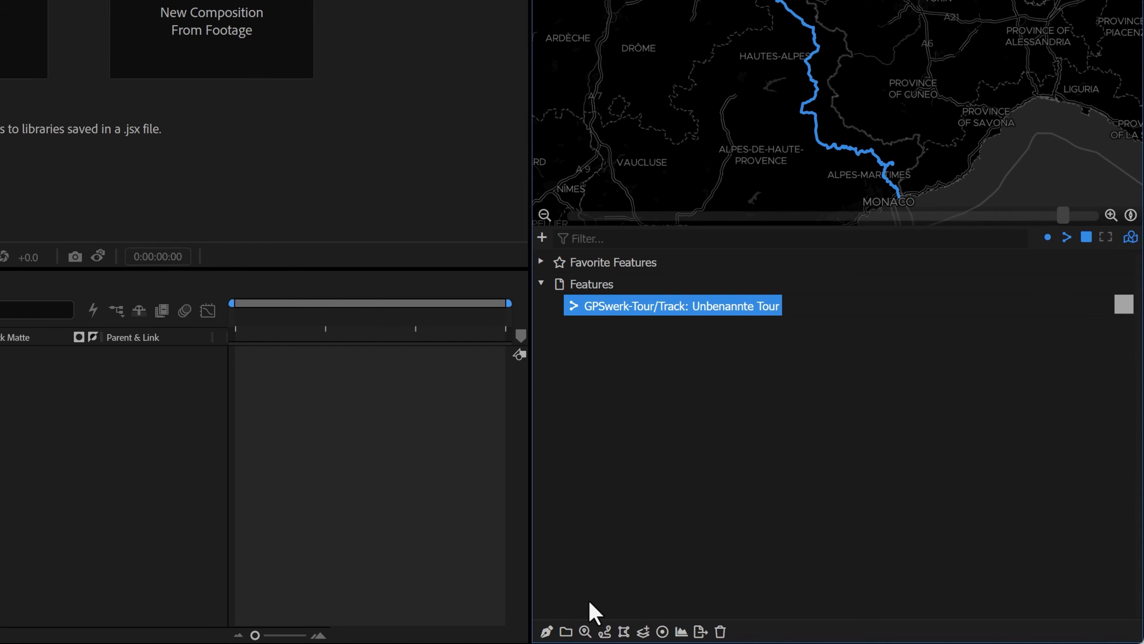
click(578, 631)
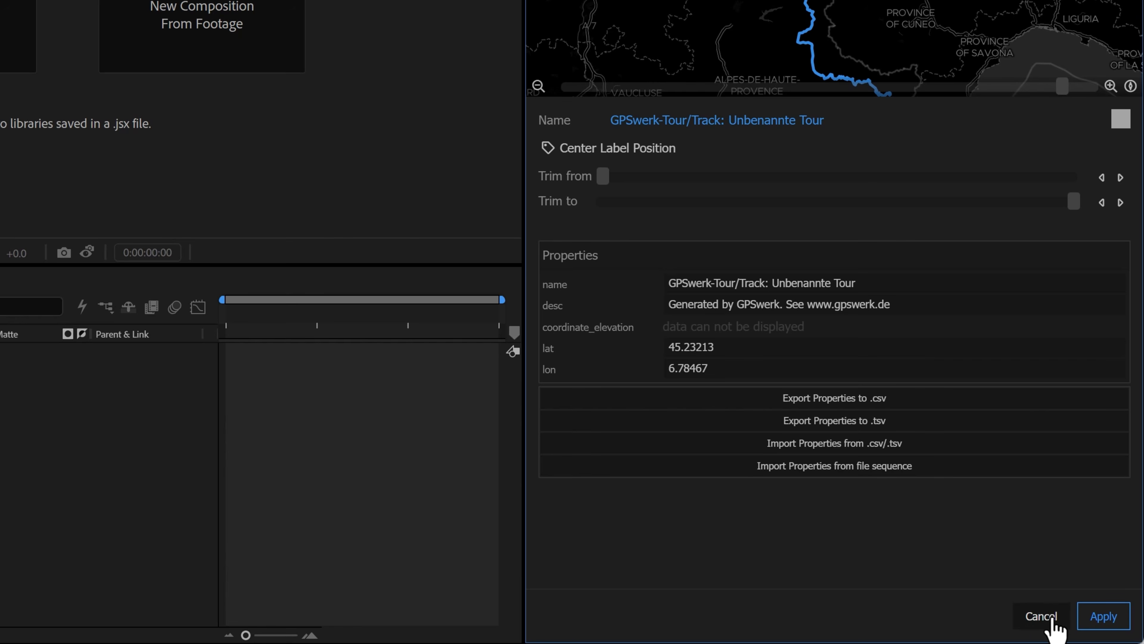
click(1038, 615)
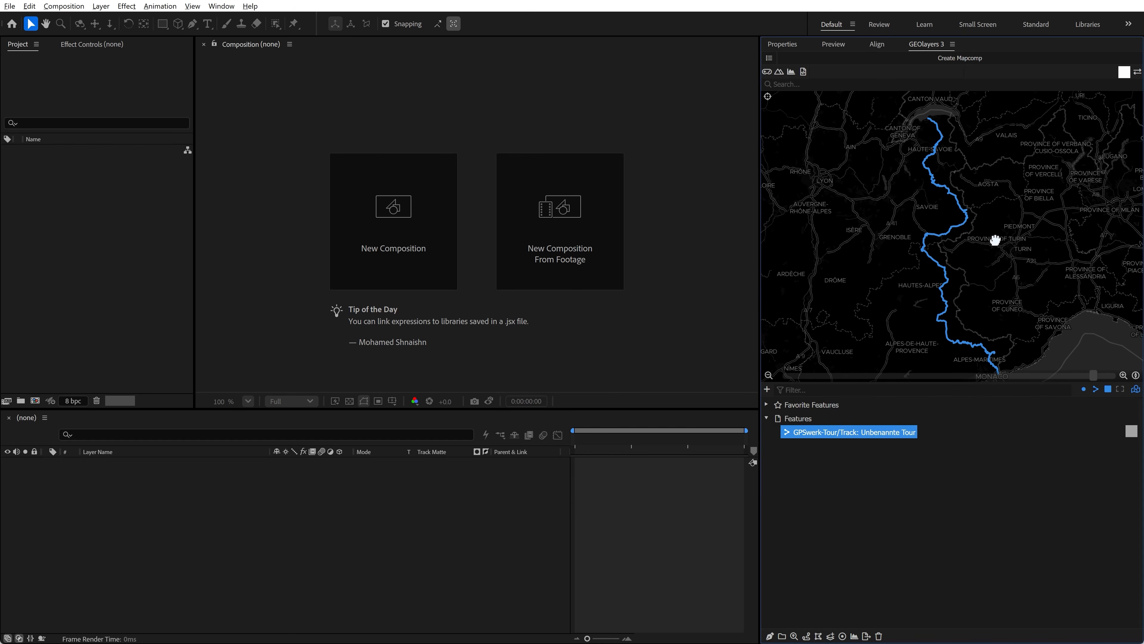
- Set up a new mapcomp named Basemap Mapcomp, keeping the default size, framerate and duration, and proceed to the imagery selection
click(897, 60)
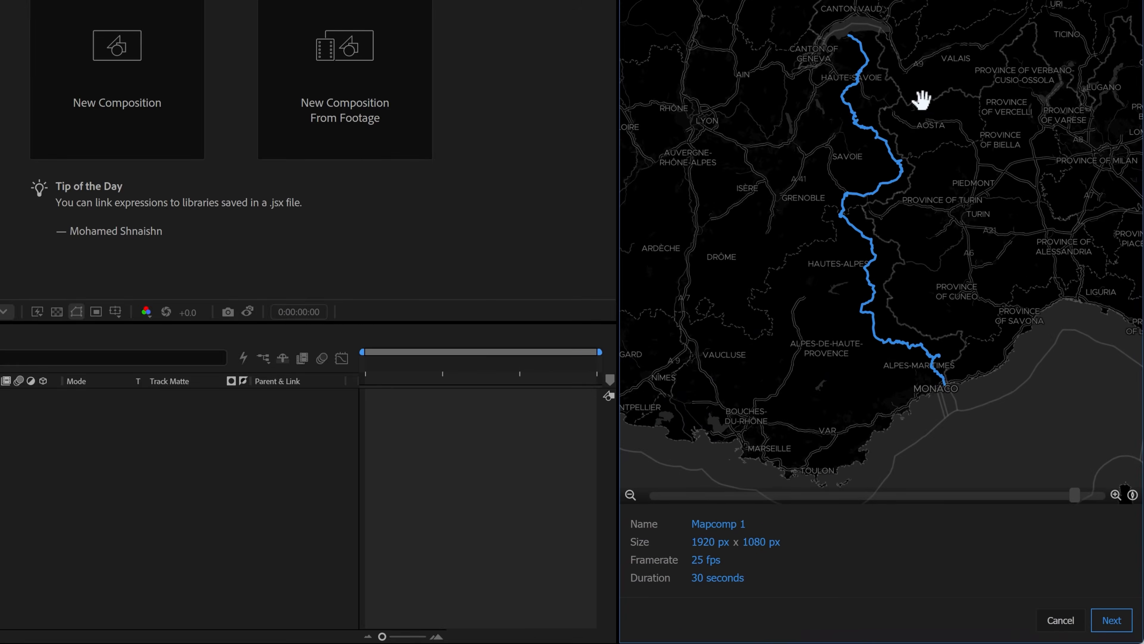
click(604, 475)
key(BackSpace)
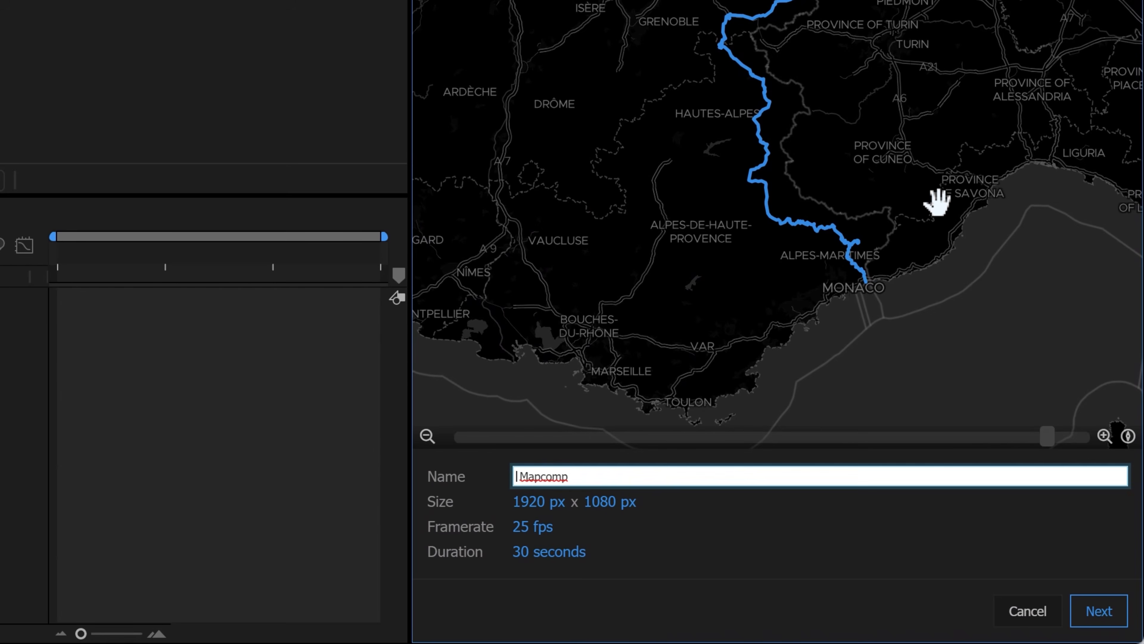
text(Basemap)
click(1097, 615)
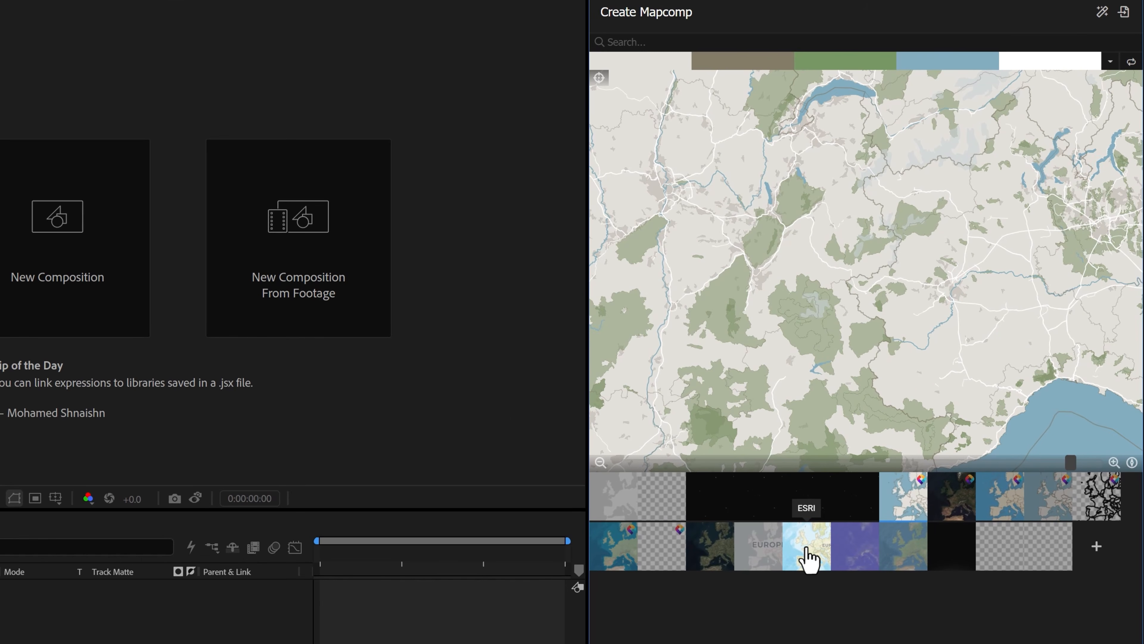
- Choose ESRI imagery with the World Imagery style and create the mapcomp
click(806, 556)
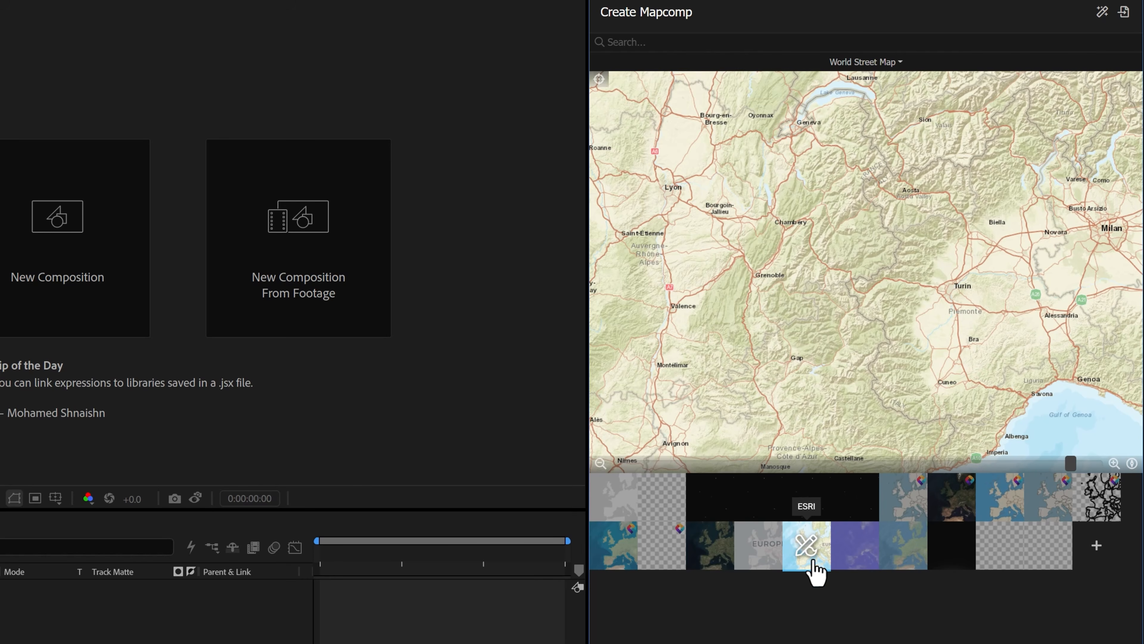
click(807, 544)
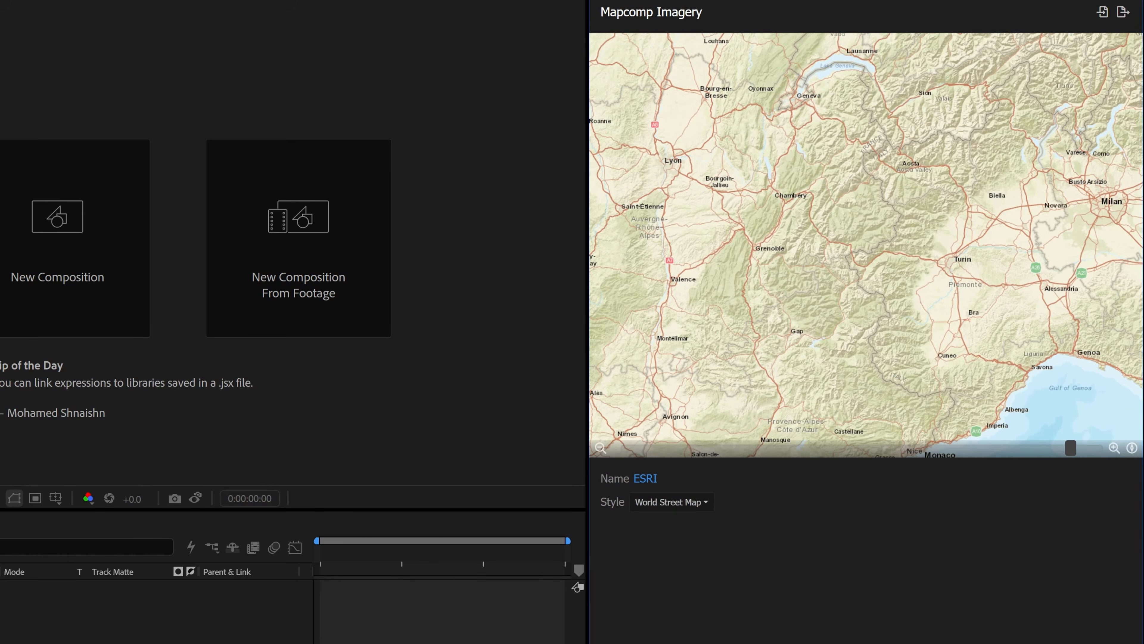
click(675, 503)
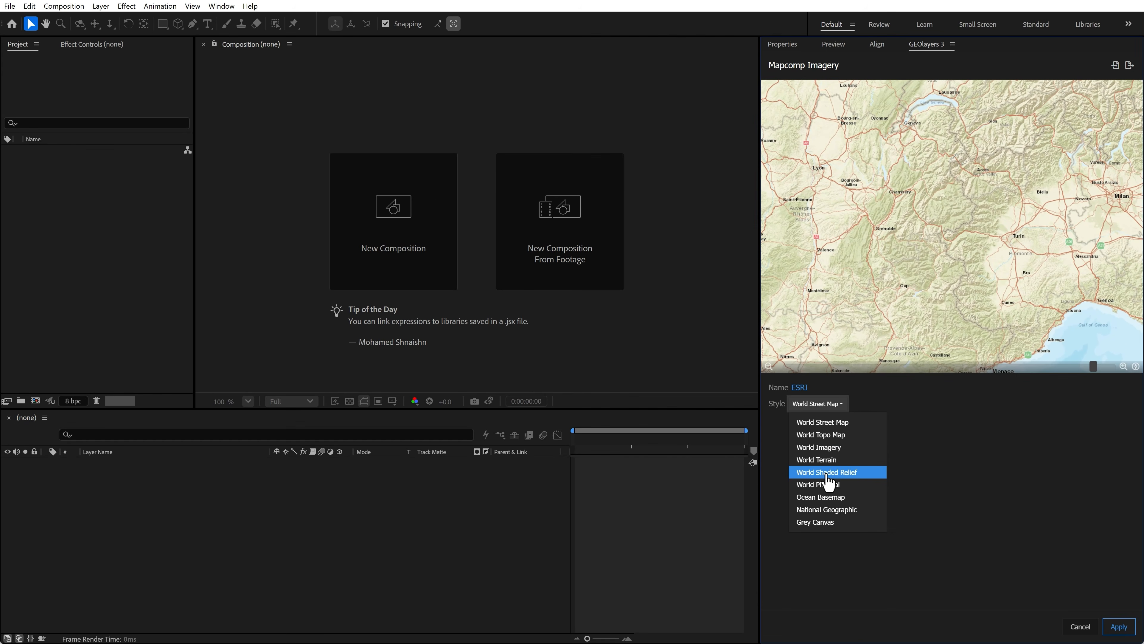
click(818, 447)
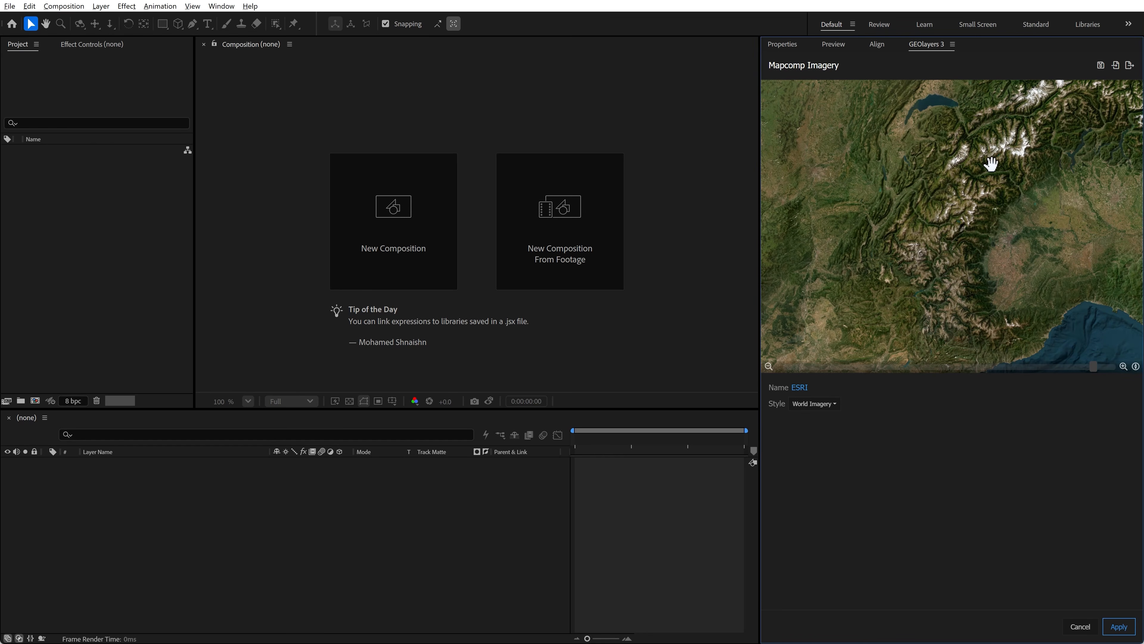
drag(969, 245, 971, 249)
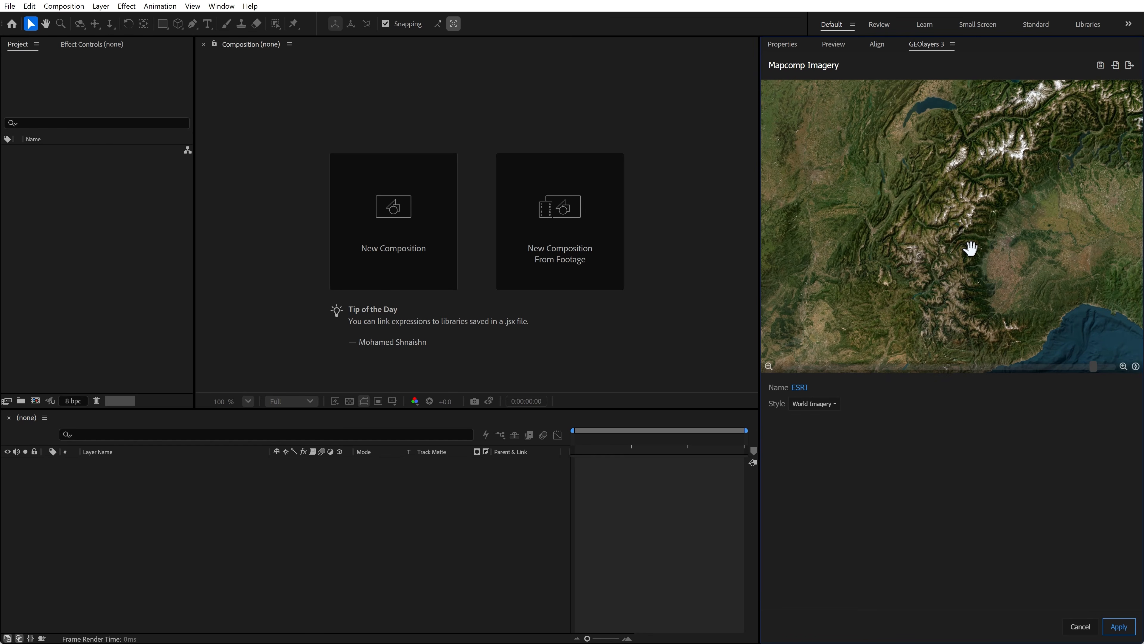
click(1119, 626)
click(1118, 627)
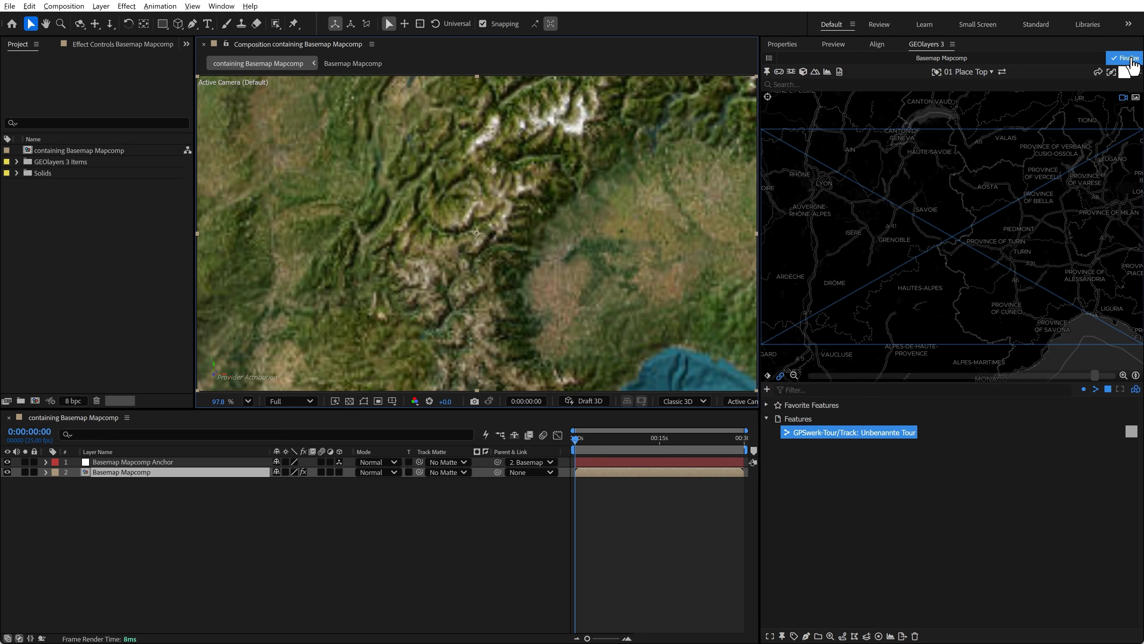
- Finalize Basemap Mapcomp to load its full-resolution imagery, close the finalization dialog and deselect the layers
click(1130, 61)
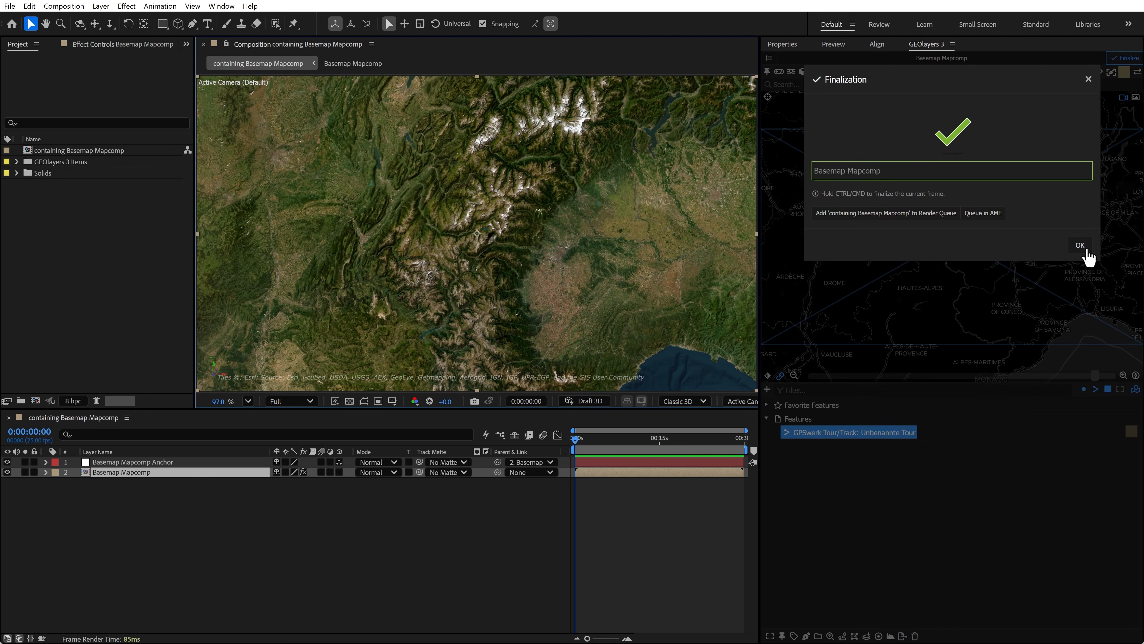
click(1086, 251)
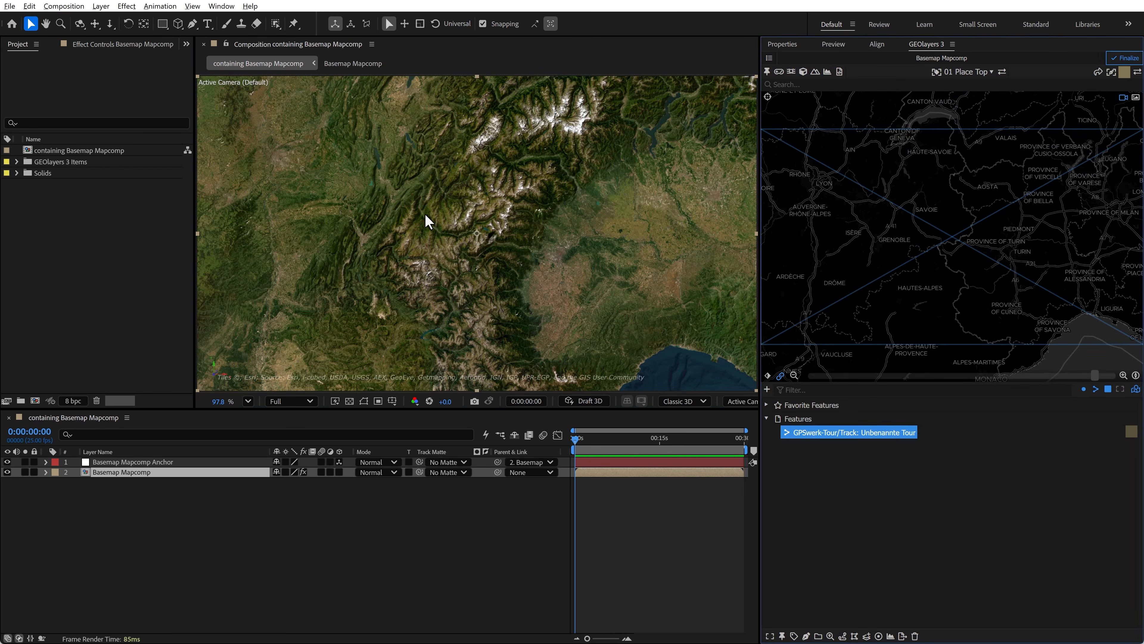
click(335, 568)
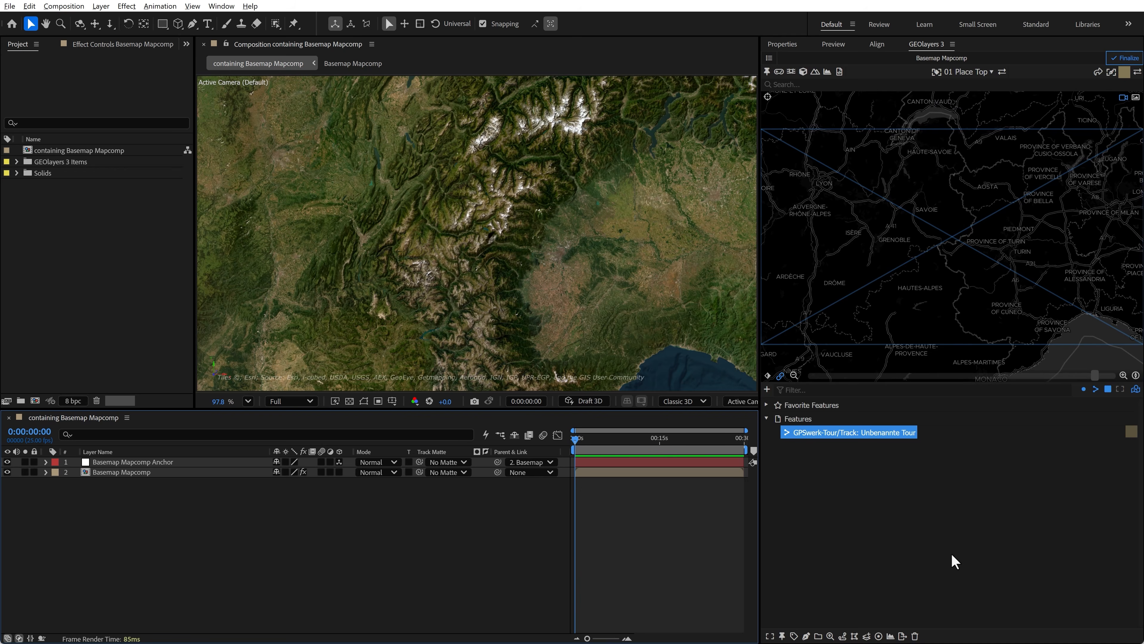
- Create a new shape layer style for the GPSwerk-Tour track and name it Route
click(799, 433)
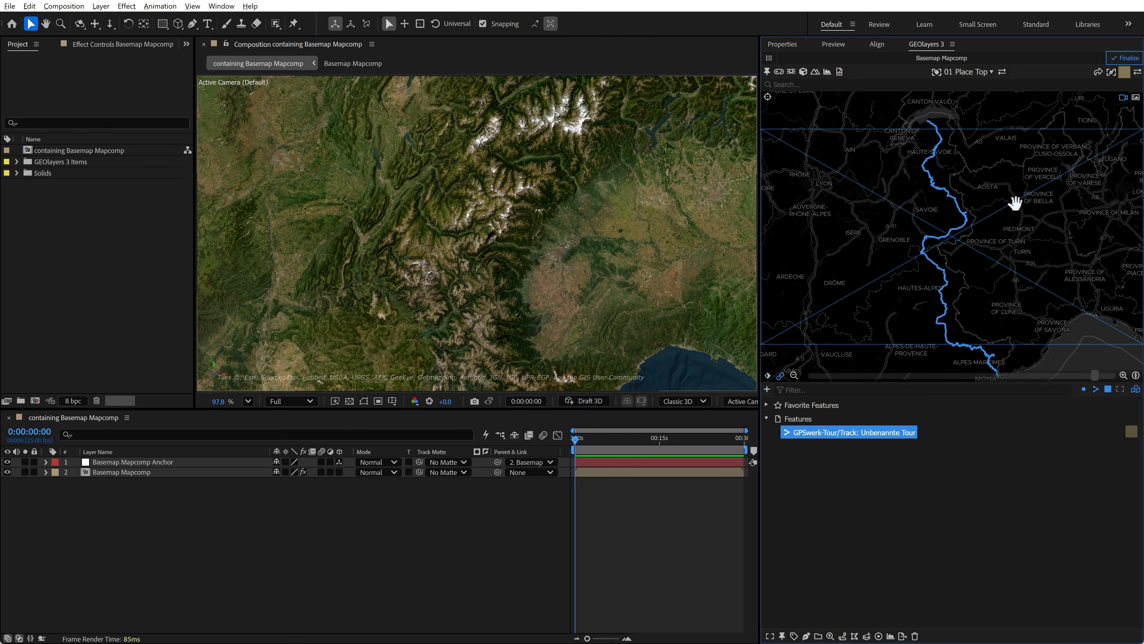
click(1124, 72)
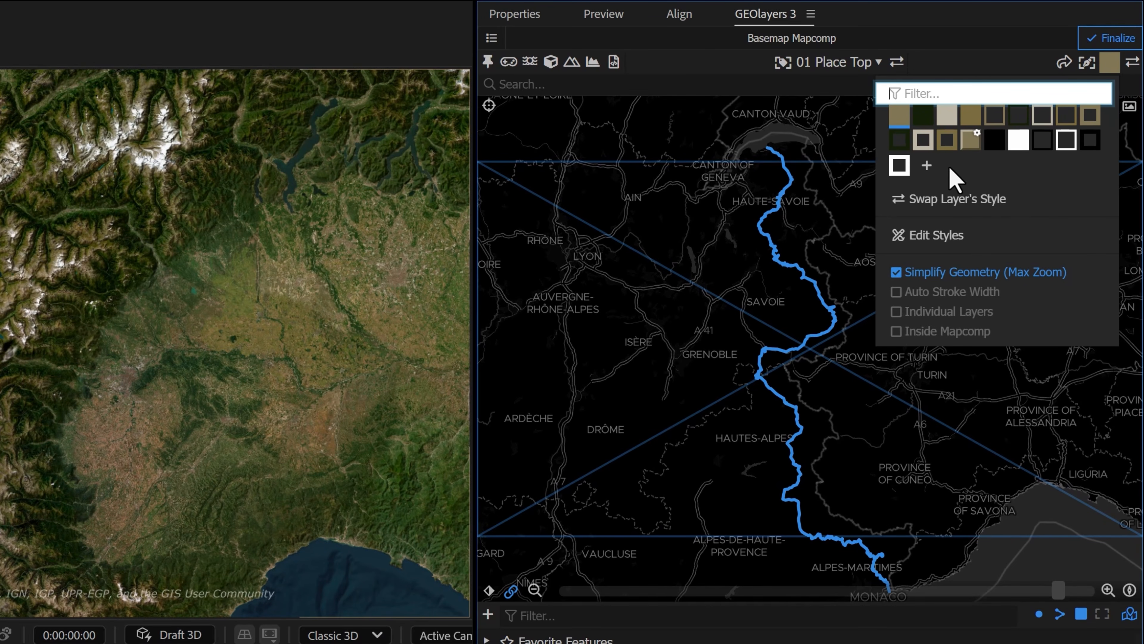
click(927, 165)
click(565, 209)
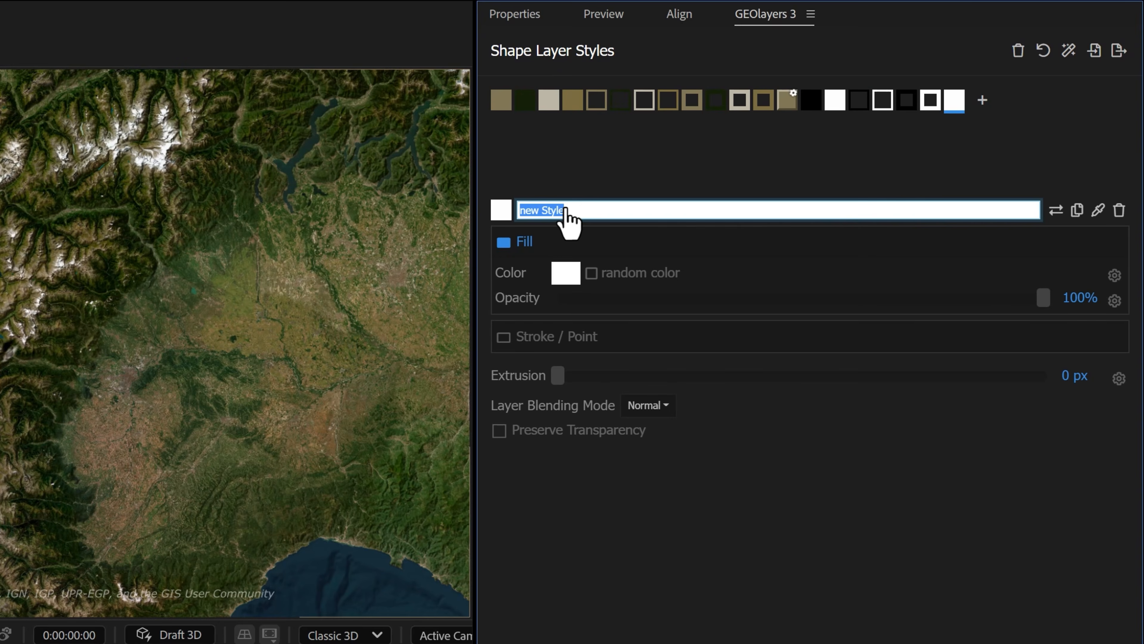
text(Route)
key(Return)
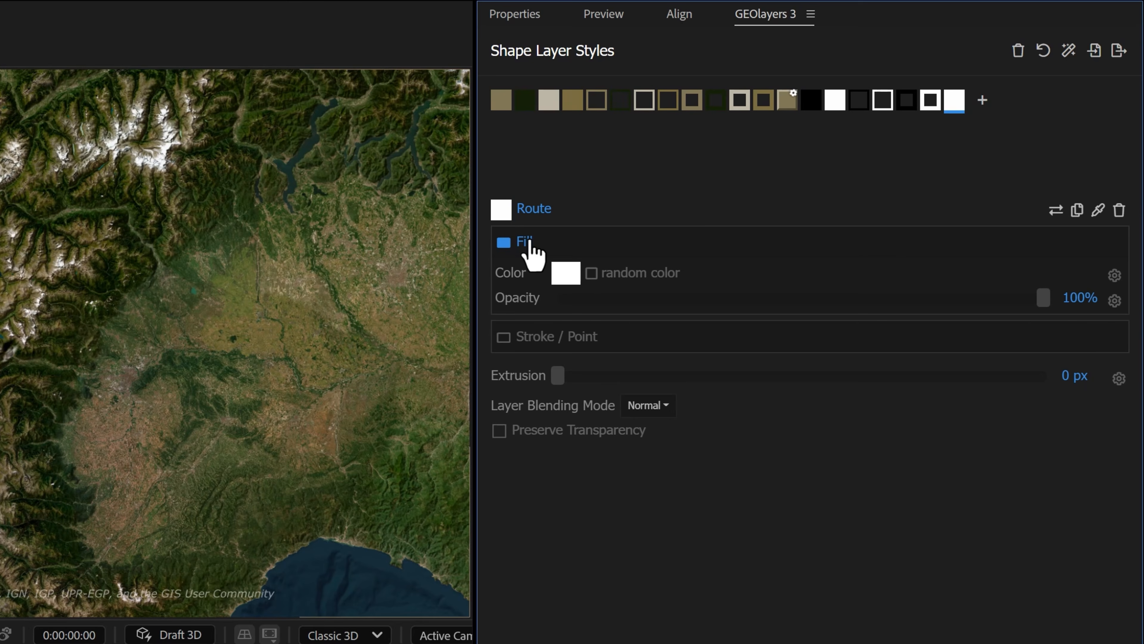
- Give the Route style no fill and an orange stroke 3 px wide with its own color, and apply it
click(518, 243)
click(525, 280)
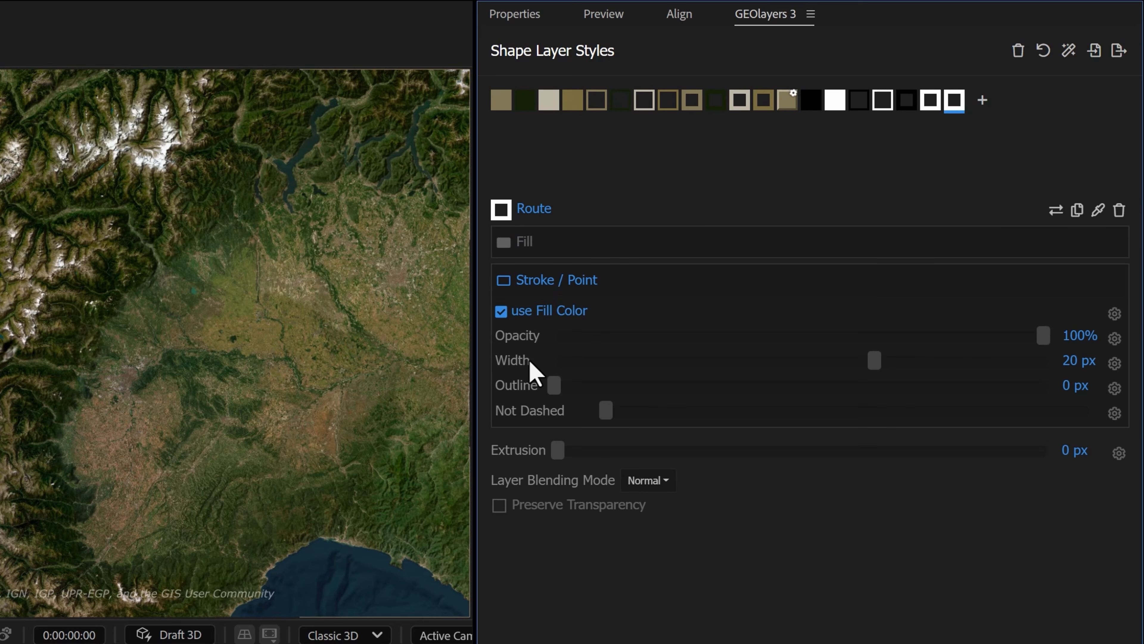
click(518, 316)
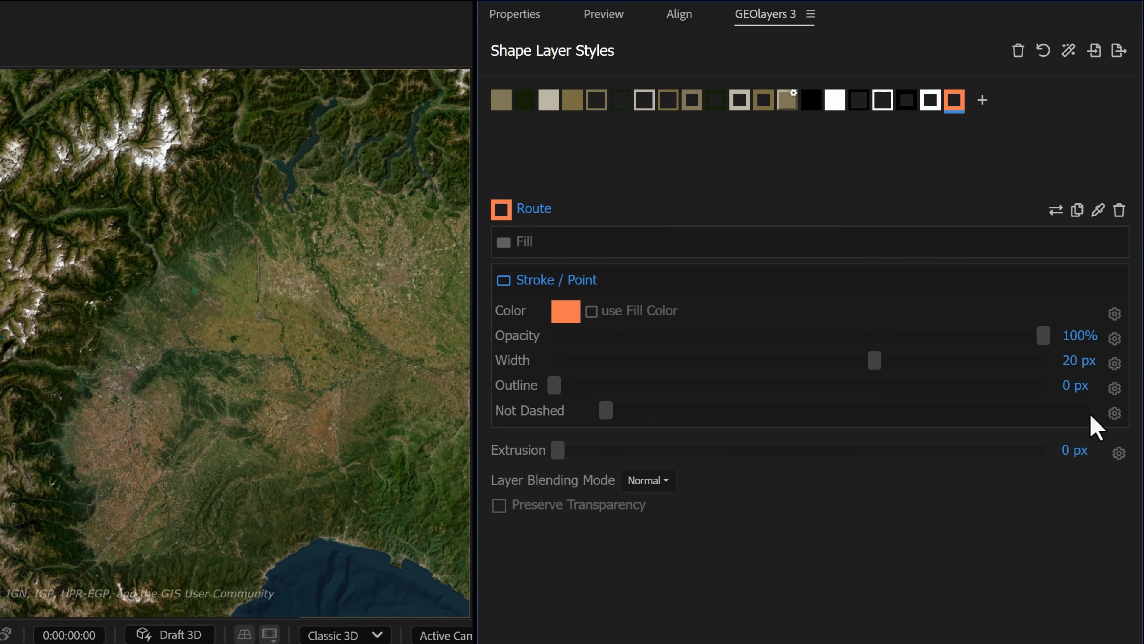
click(1077, 361)
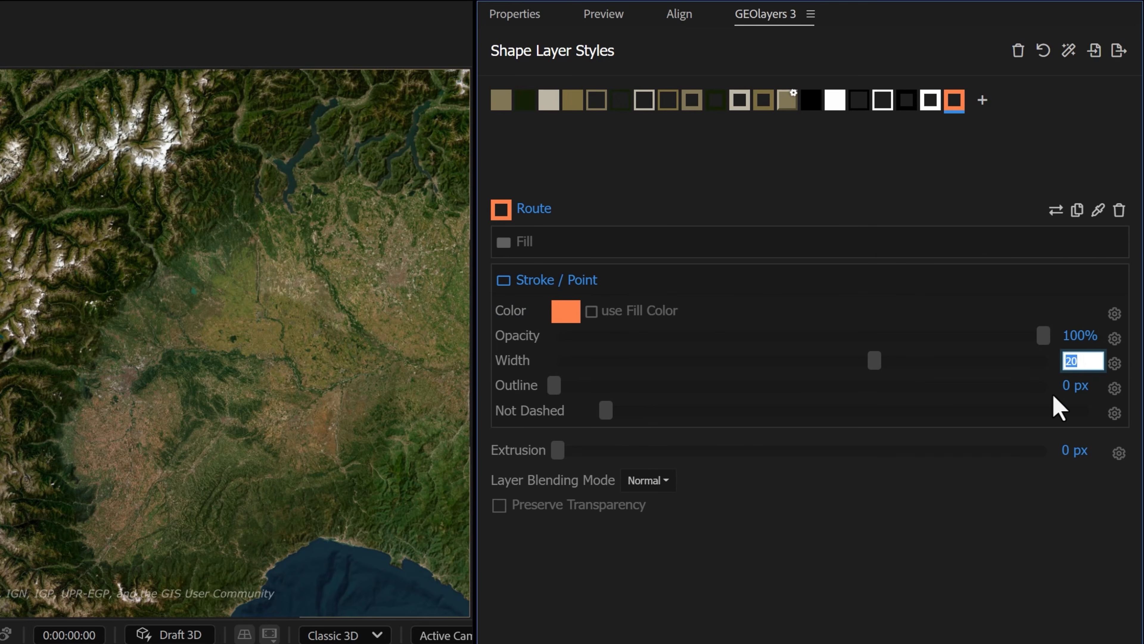
text(3)
key(Return)
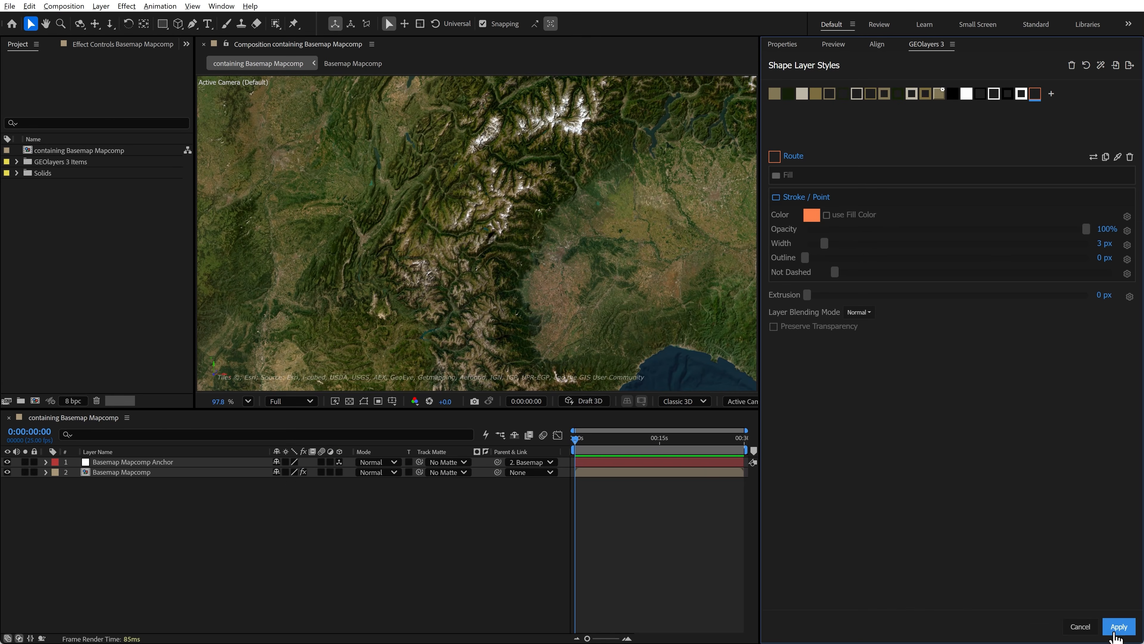
click(1118, 627)
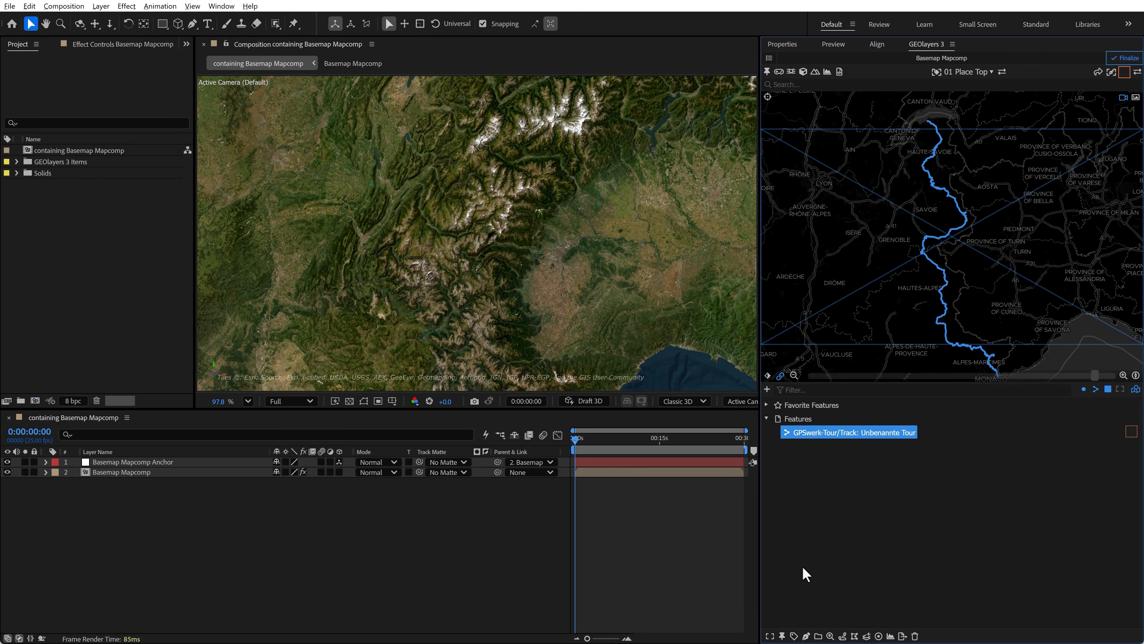
click(806, 636)
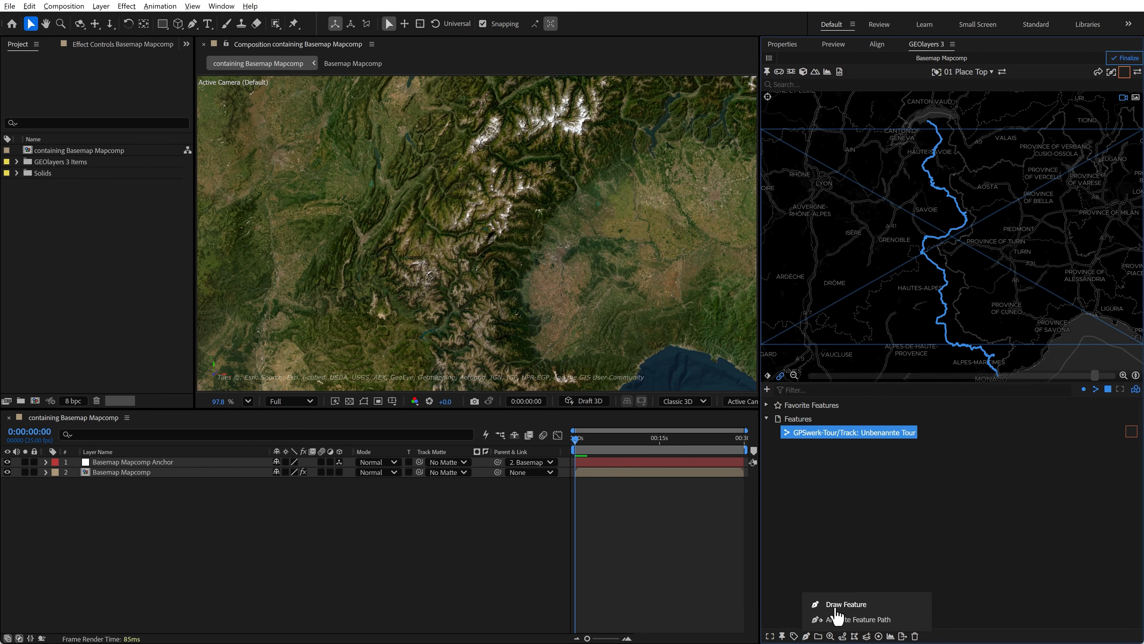
click(878, 558)
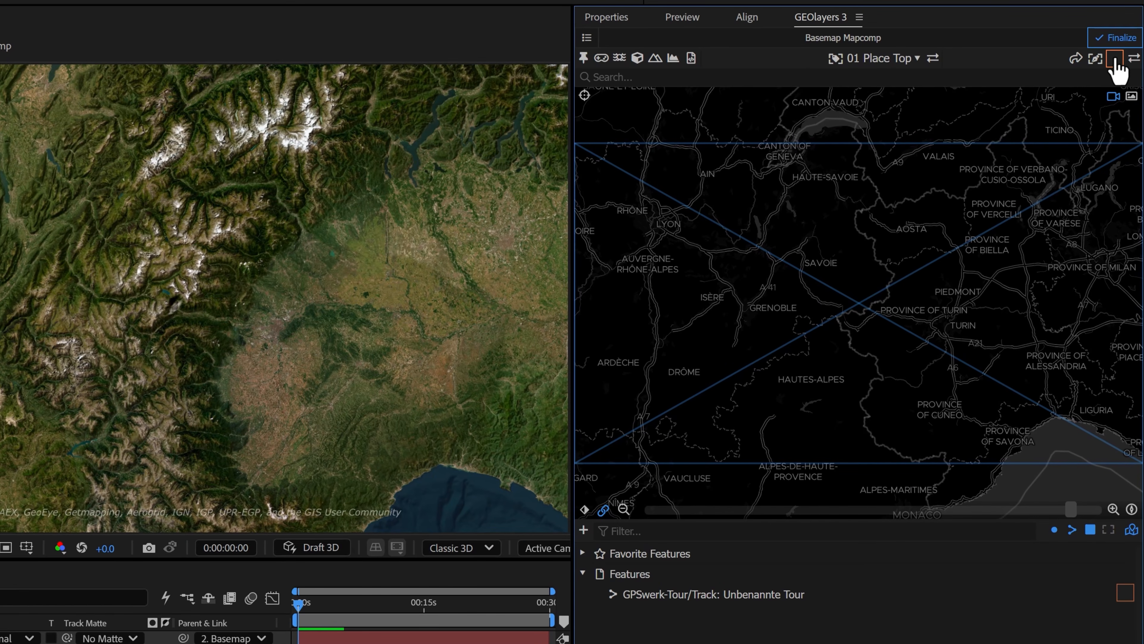
click(1114, 59)
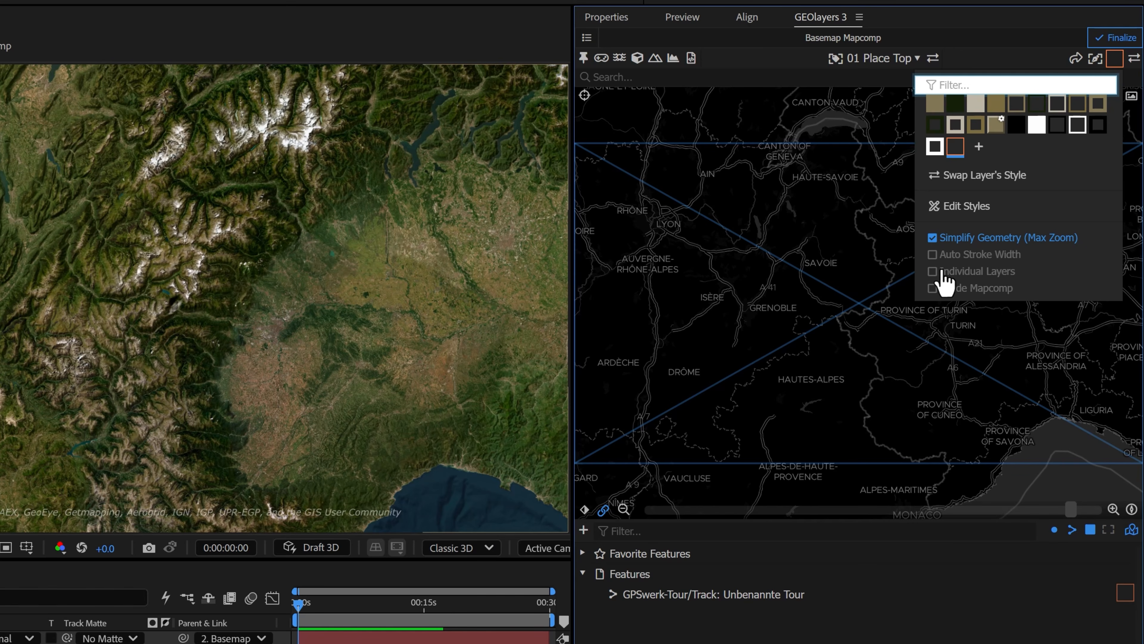
key(Escape)
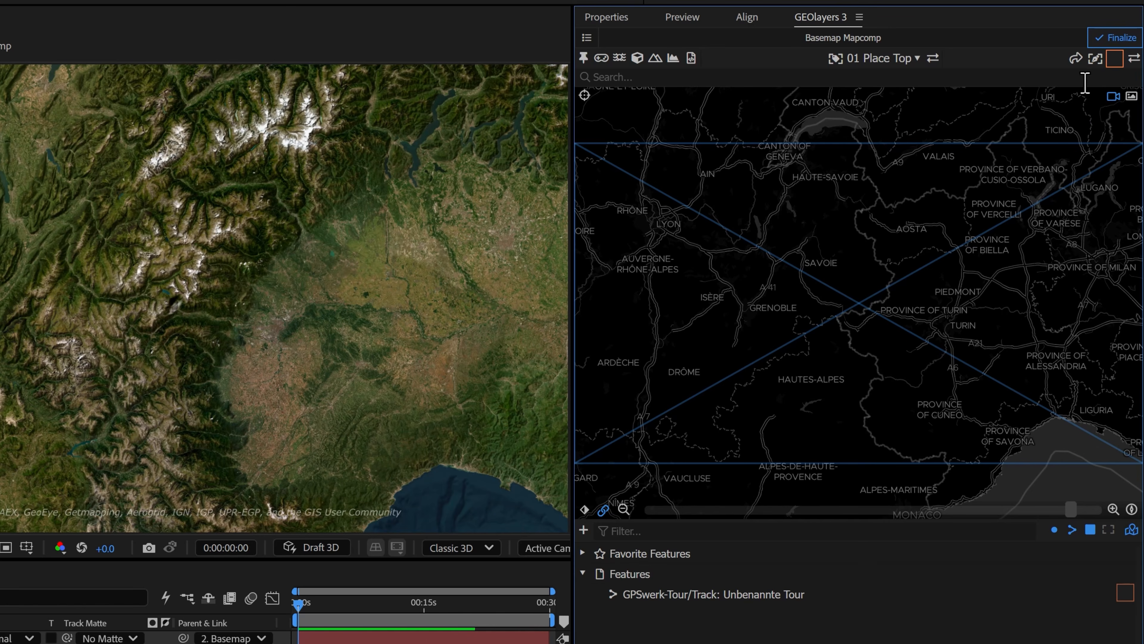
- Enable Auto Stroke Width in the drawing options of the Route style
click(1114, 58)
click(981, 252)
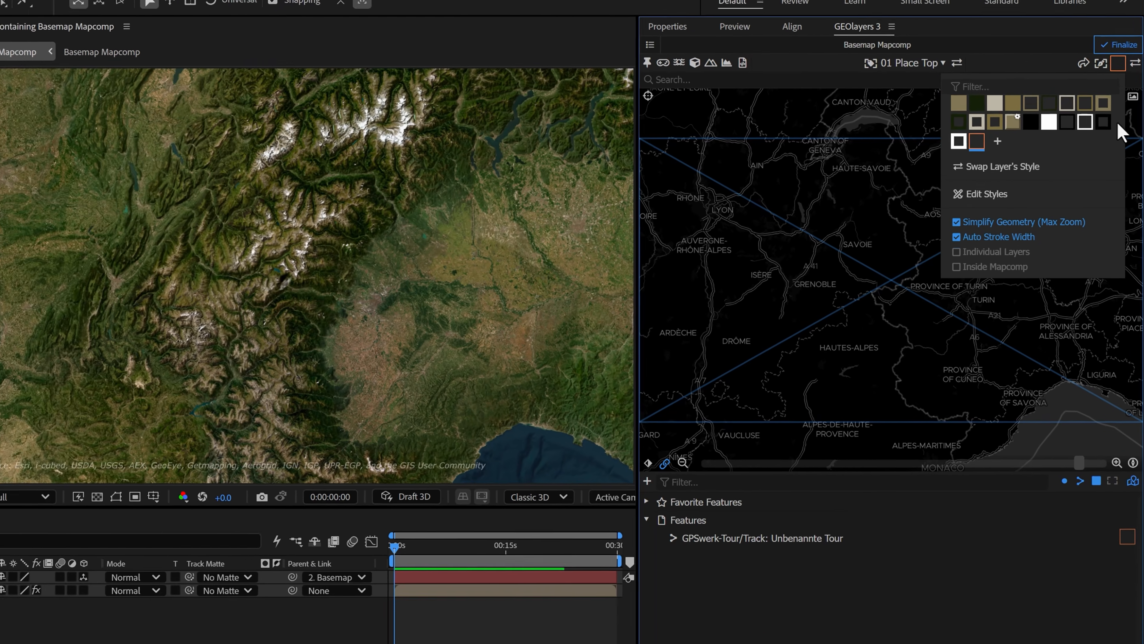
click(1115, 59)
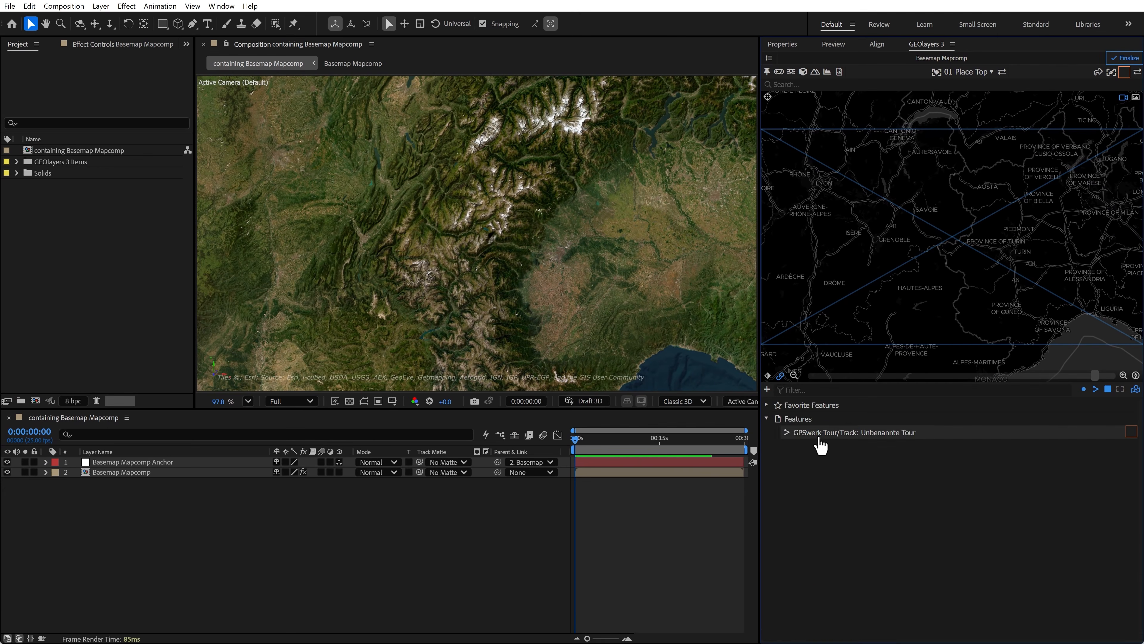
- Draw the GPSwerk-Tour track as a shape layer in the composition and fit the mapcomp view to the whole route
click(820, 433)
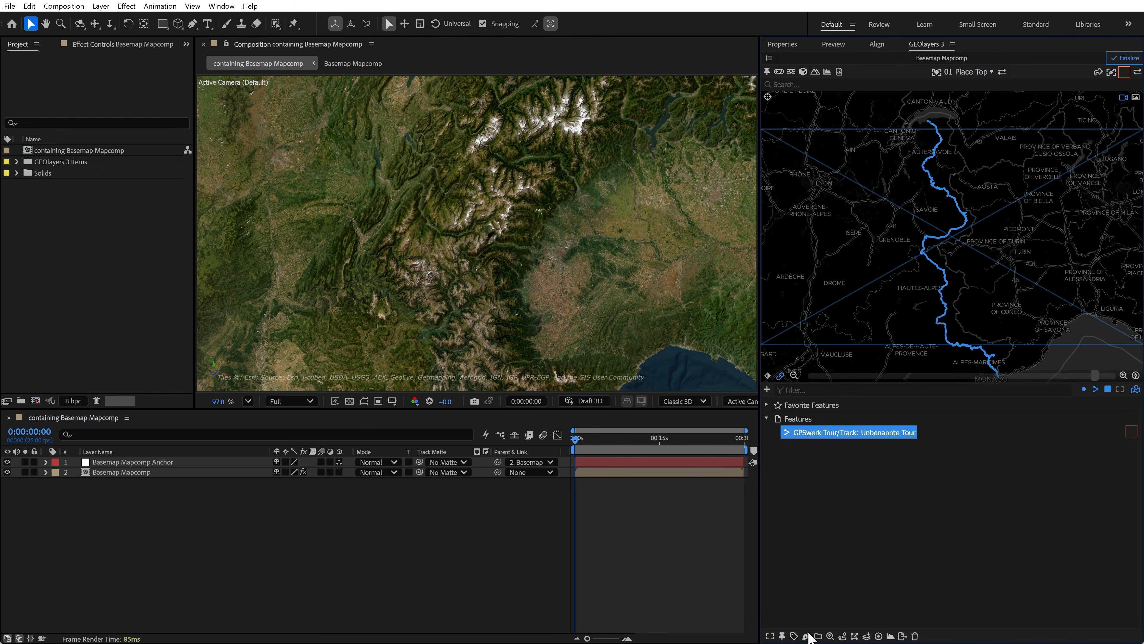
click(807, 636)
click(814, 604)
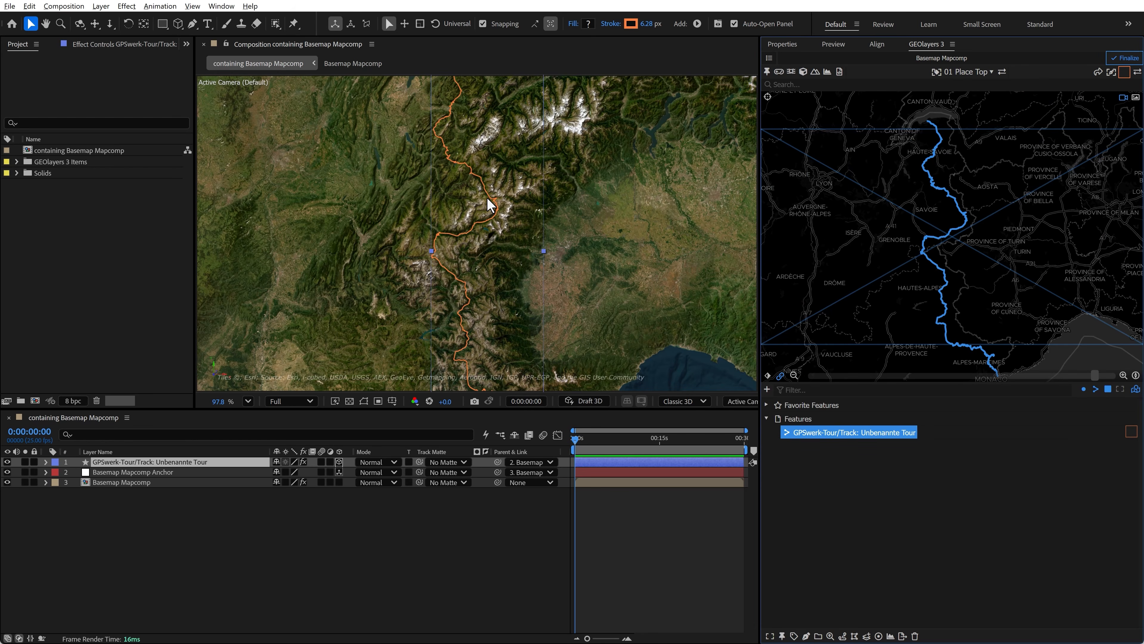
click(858, 437)
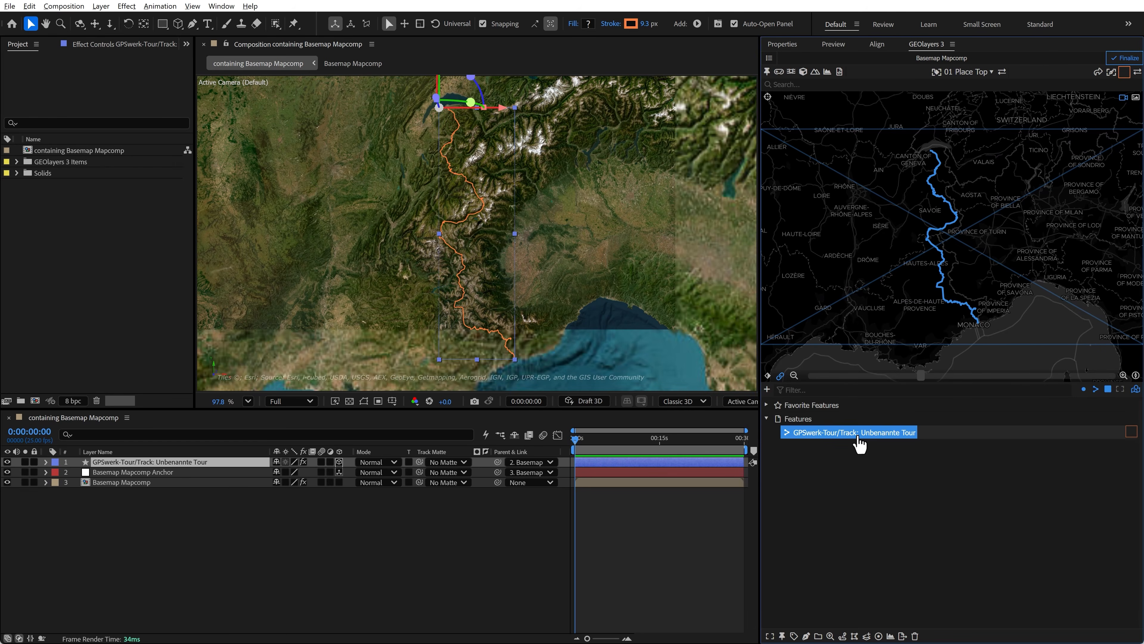
- Finalize the Basemap Mapcomp imagery and close the finalization dialog
click(1124, 58)
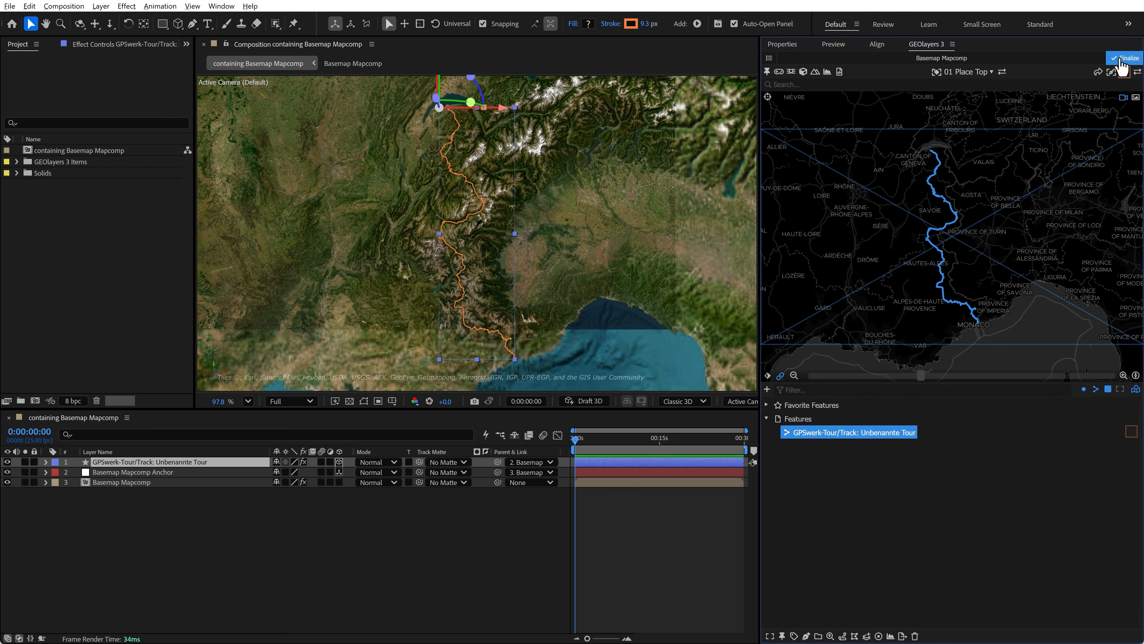
click(1080, 245)
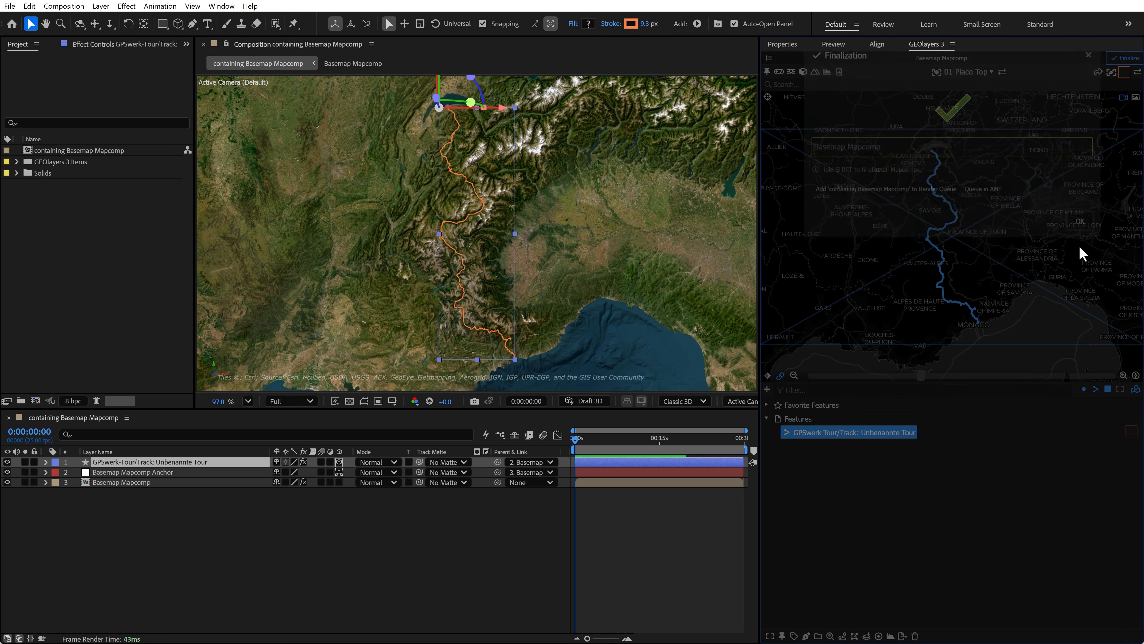
click(390, 559)
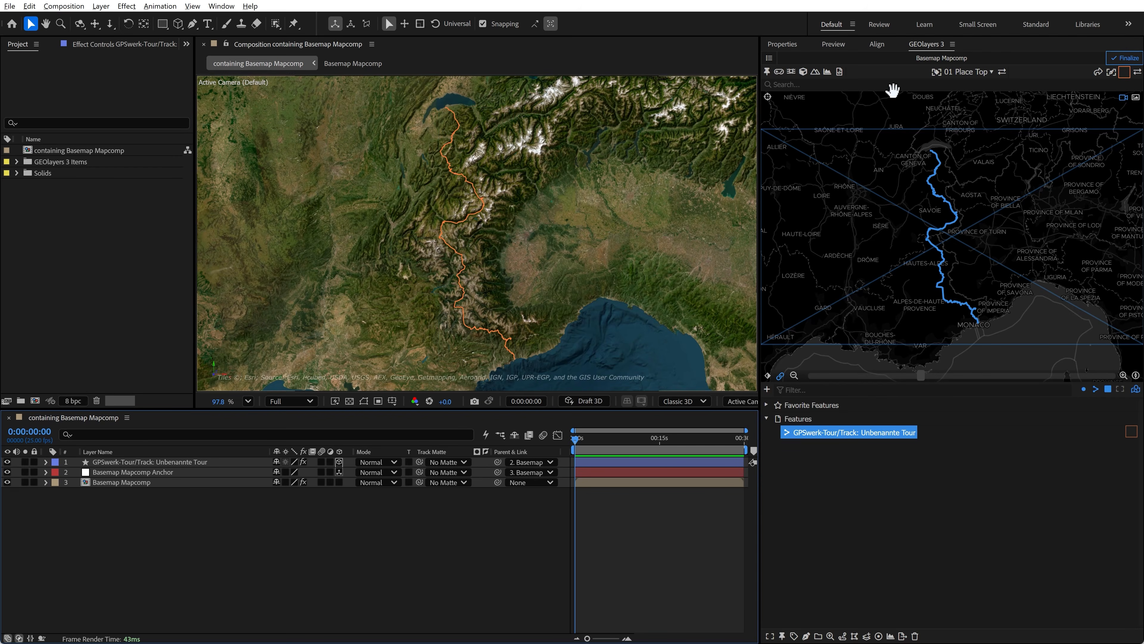
- Apply the Tint effect to the Basemap Mapcomp layer and set Amount to Tint to 30%
click(221, 6)
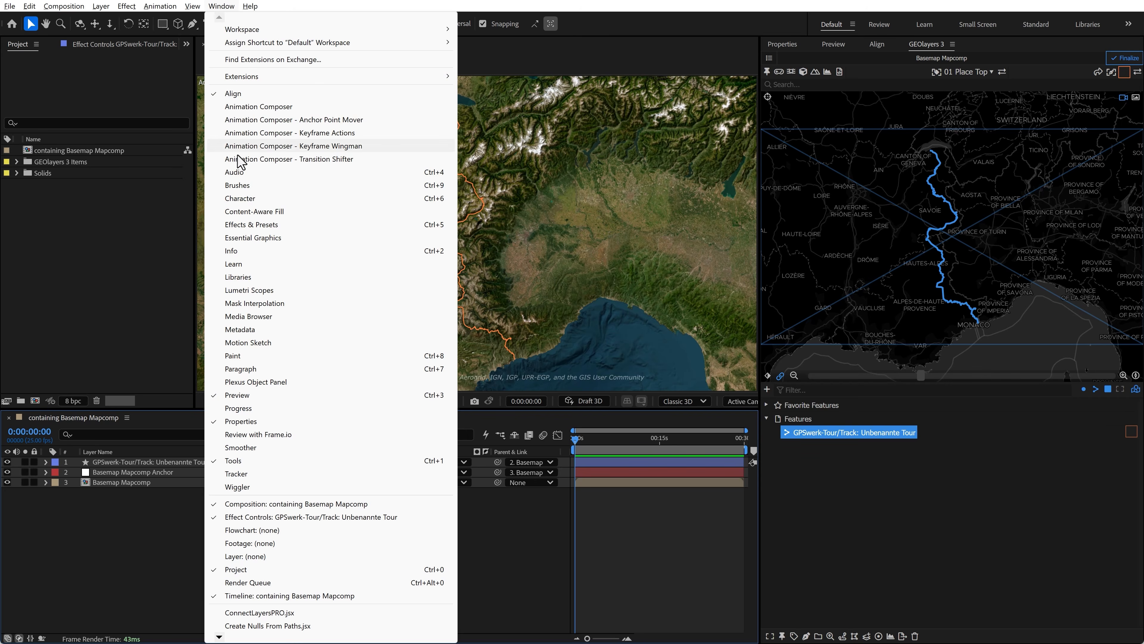
click(256, 225)
click(810, 56)
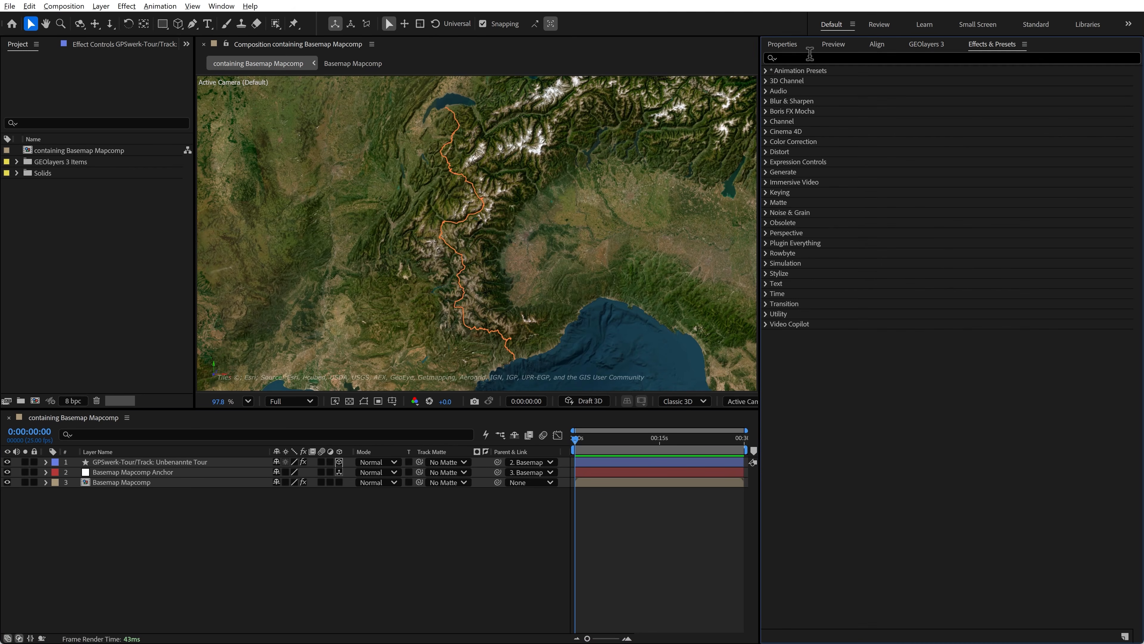
text(tint)
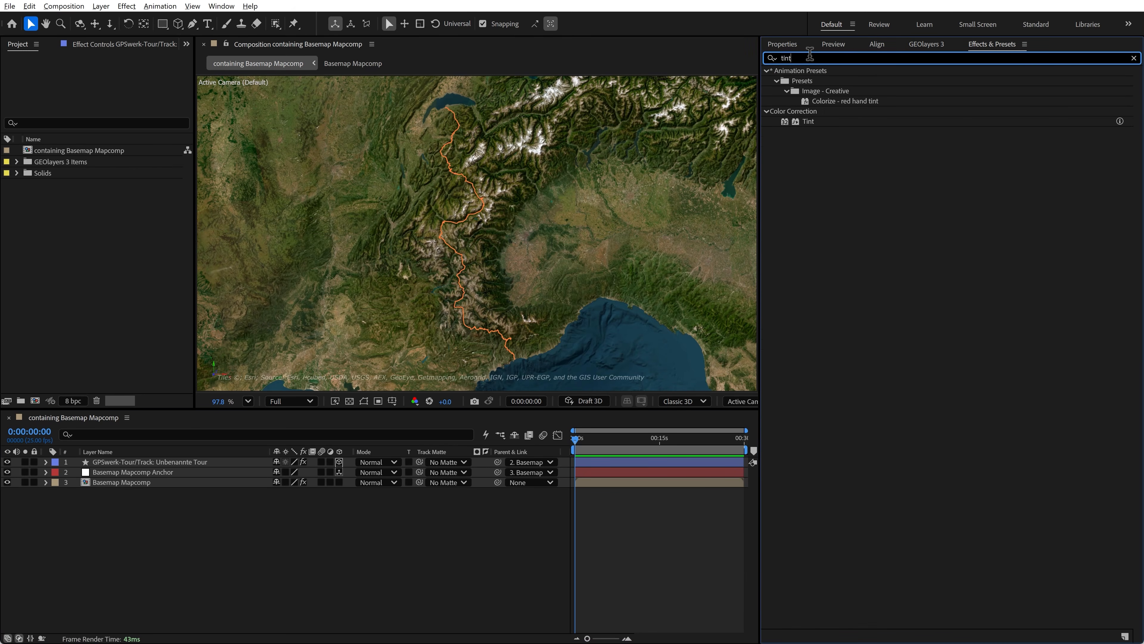
drag(809, 122, 142, 480)
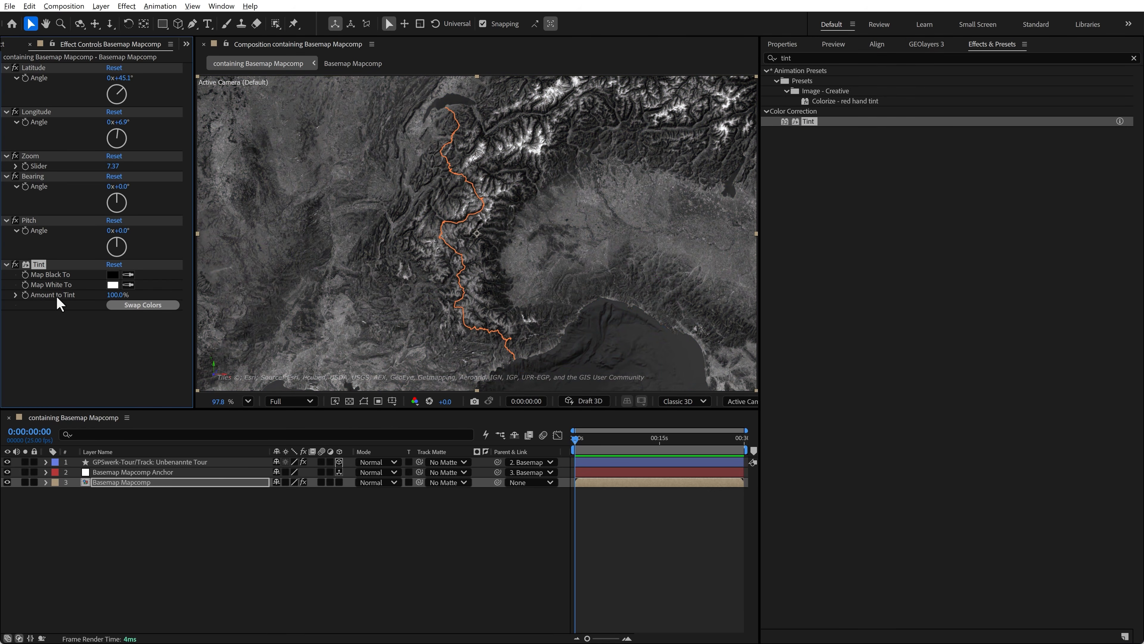
drag(111, 296, 105, 295)
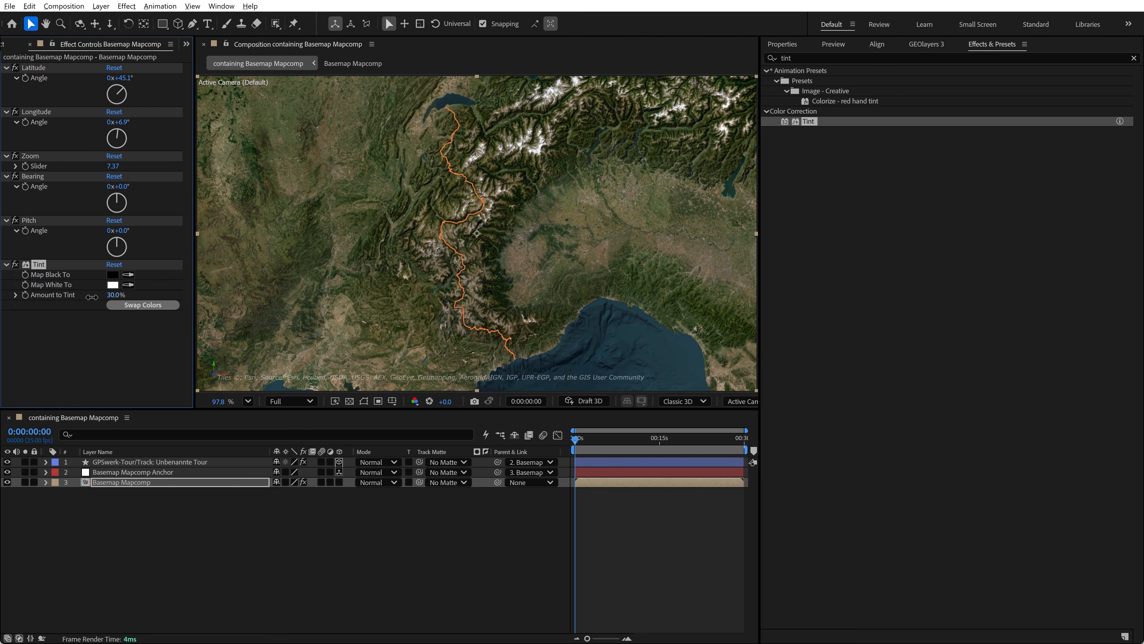
click(405, 518)
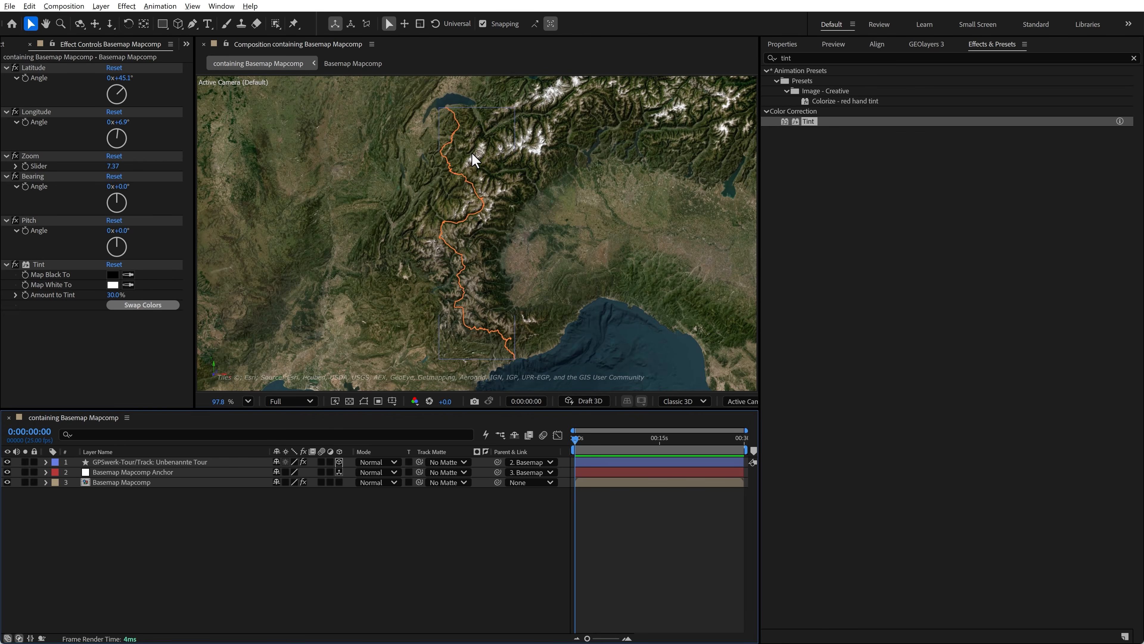
- Finalize the Basemap Mapcomp at a wider view of western Europe and return the view to the GPSwerk-Tour track
click(924, 45)
scroll(898, 229, down, 5)
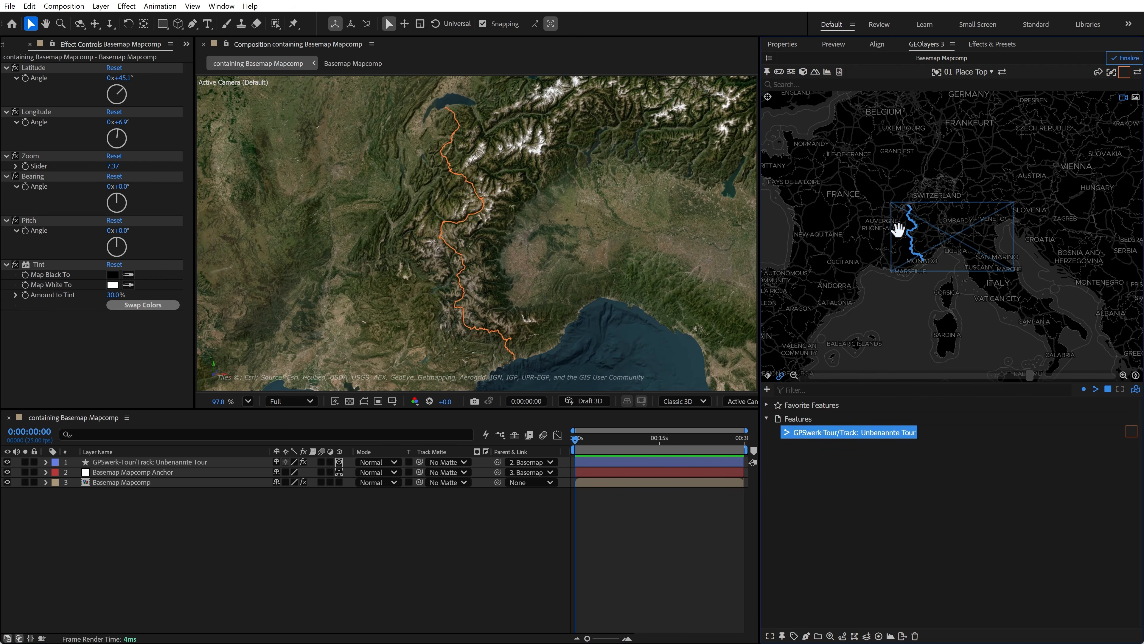
drag(898, 229, 952, 257)
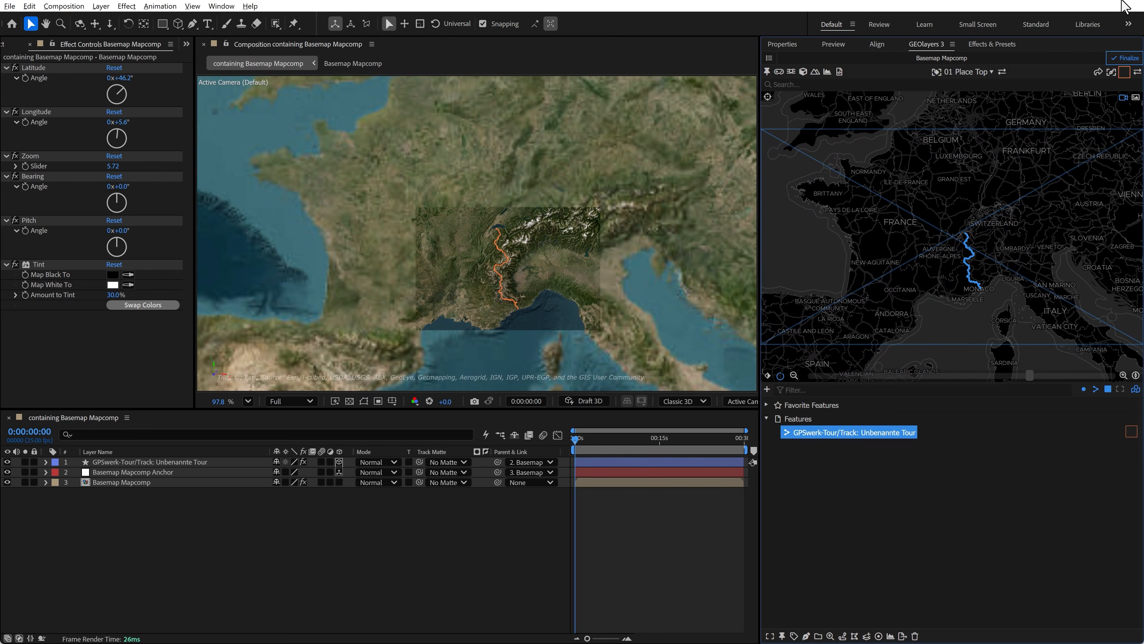
click(1125, 58)
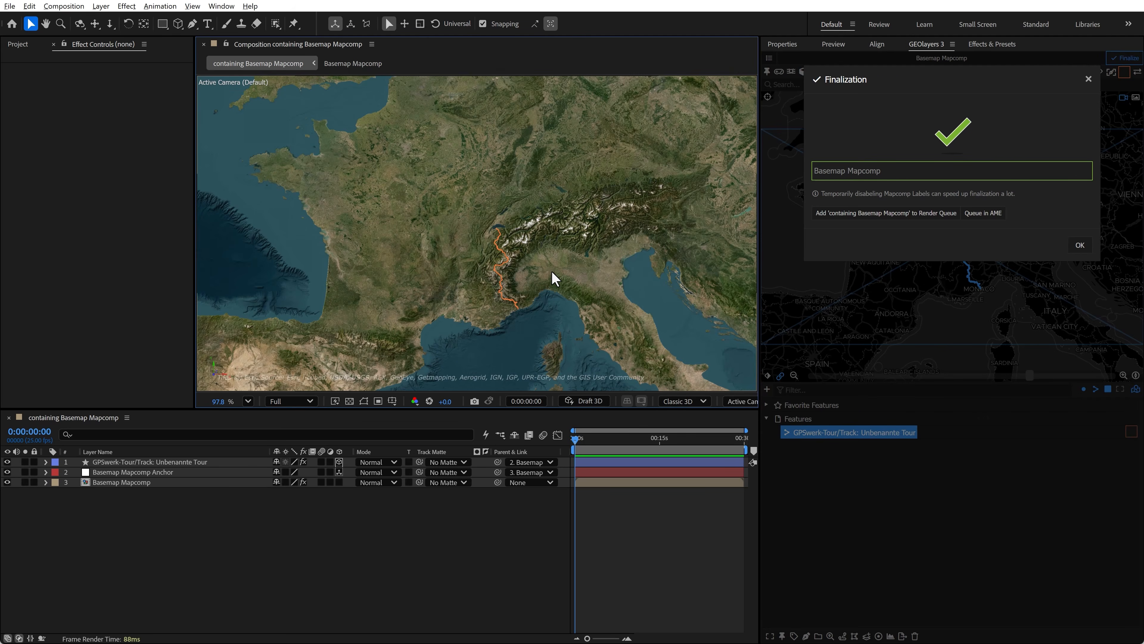
click(1083, 246)
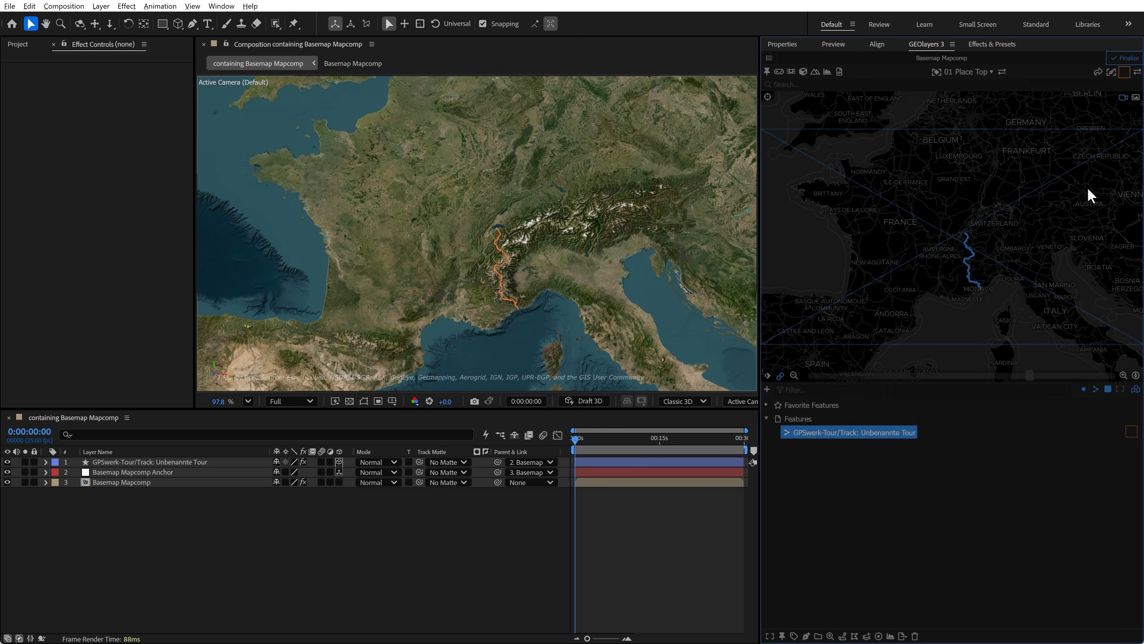
double_click(831, 432)
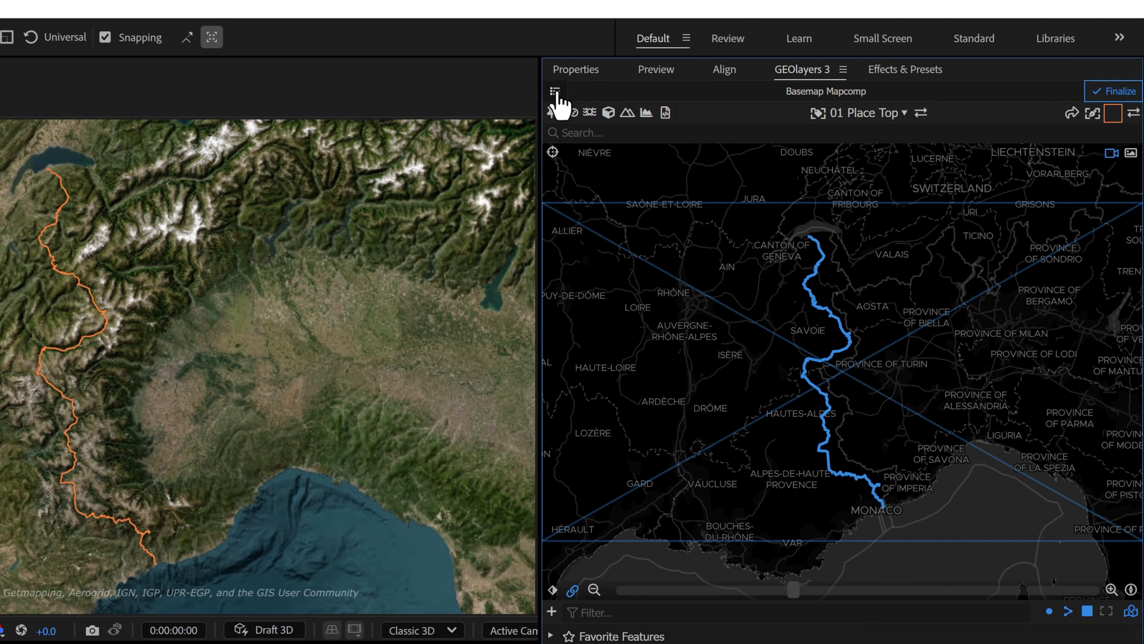
- Set up a new mapcomp named Locator Mapcomp with its view not linked, and continue to the imagery selection
click(555, 91)
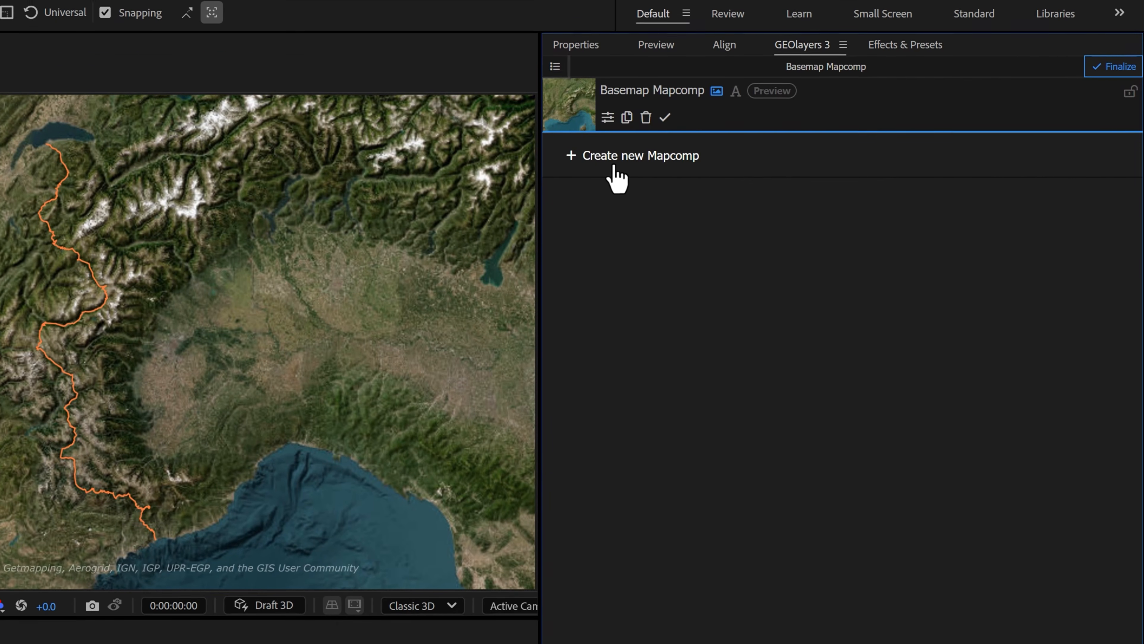
click(615, 167)
double_click(640, 485)
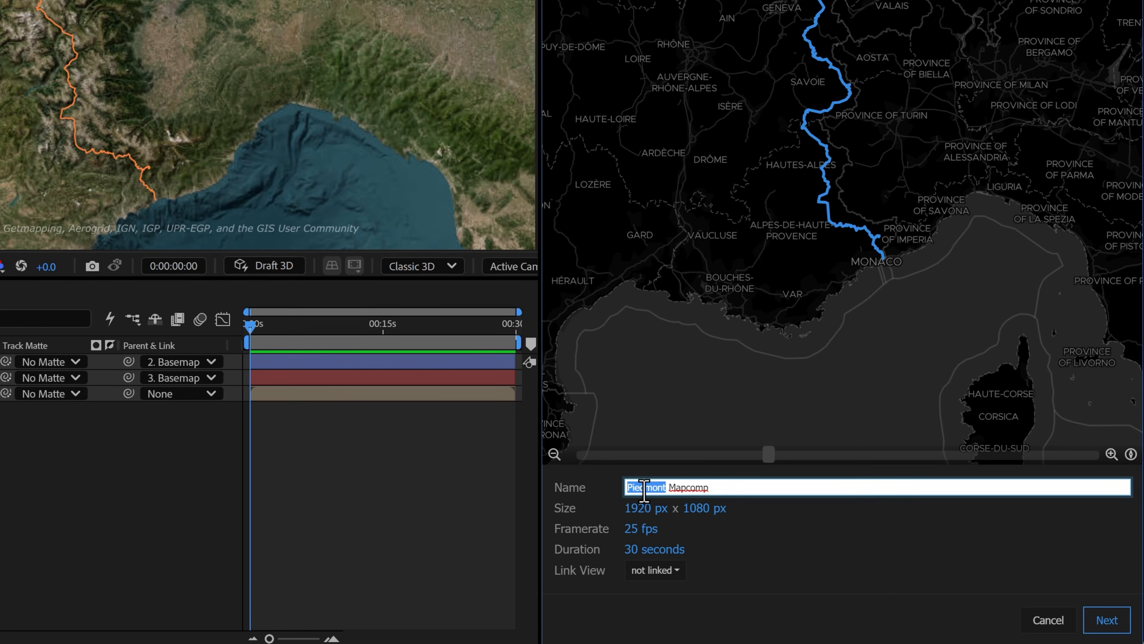
text(Locator)
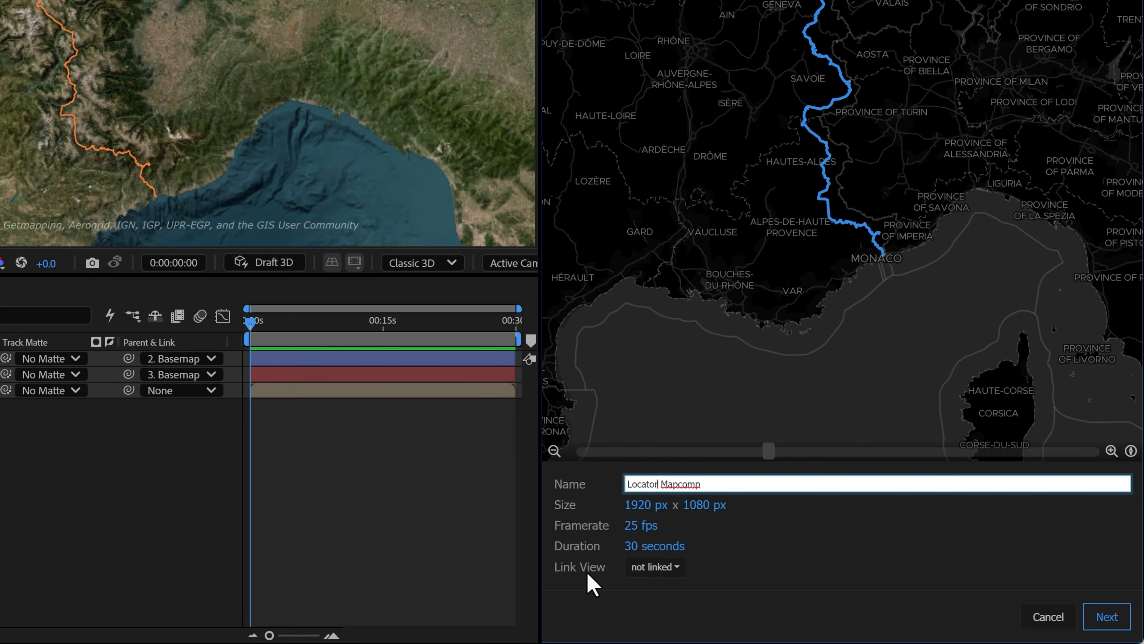
click(653, 568)
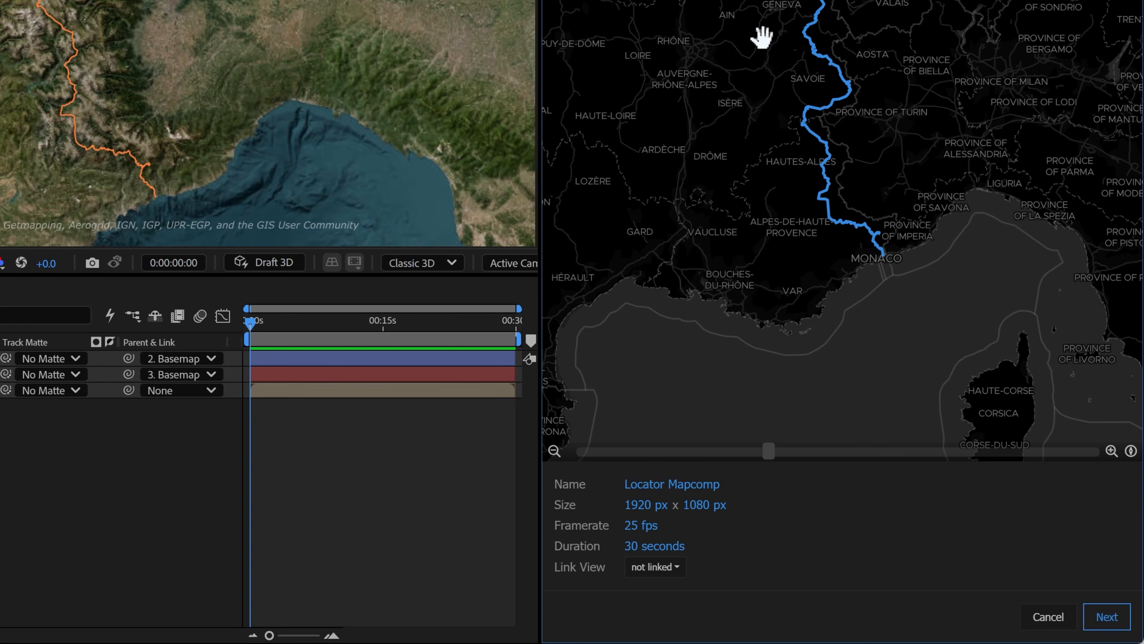
click(1107, 616)
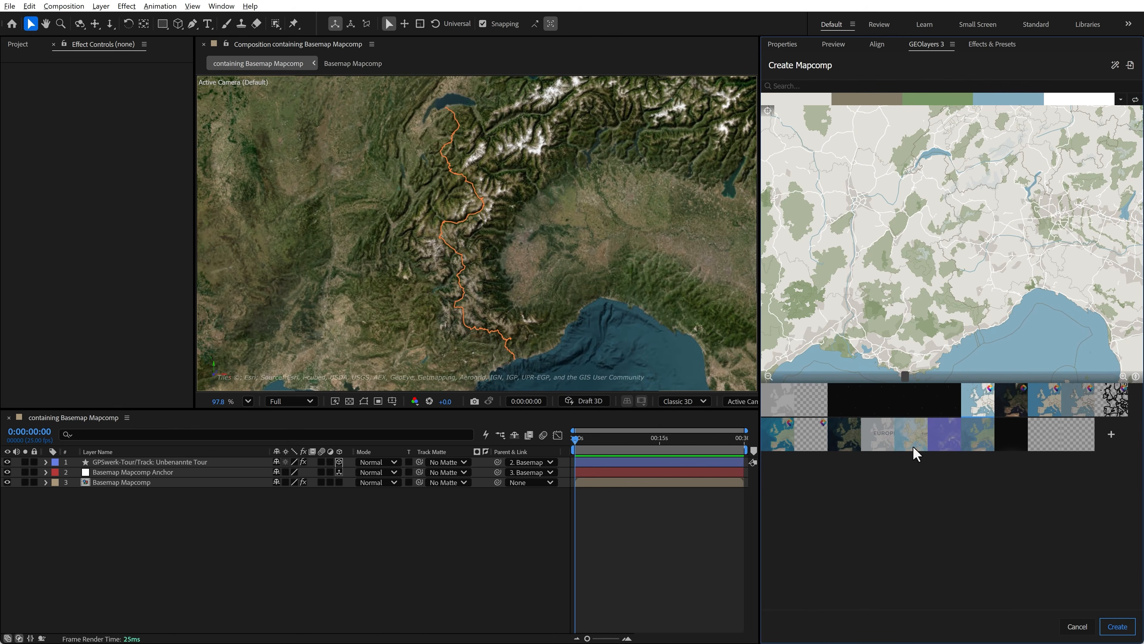
- Choose the ESRI World Imagery style as the imagery and create the Locator Mapcomp
double_click(910, 446)
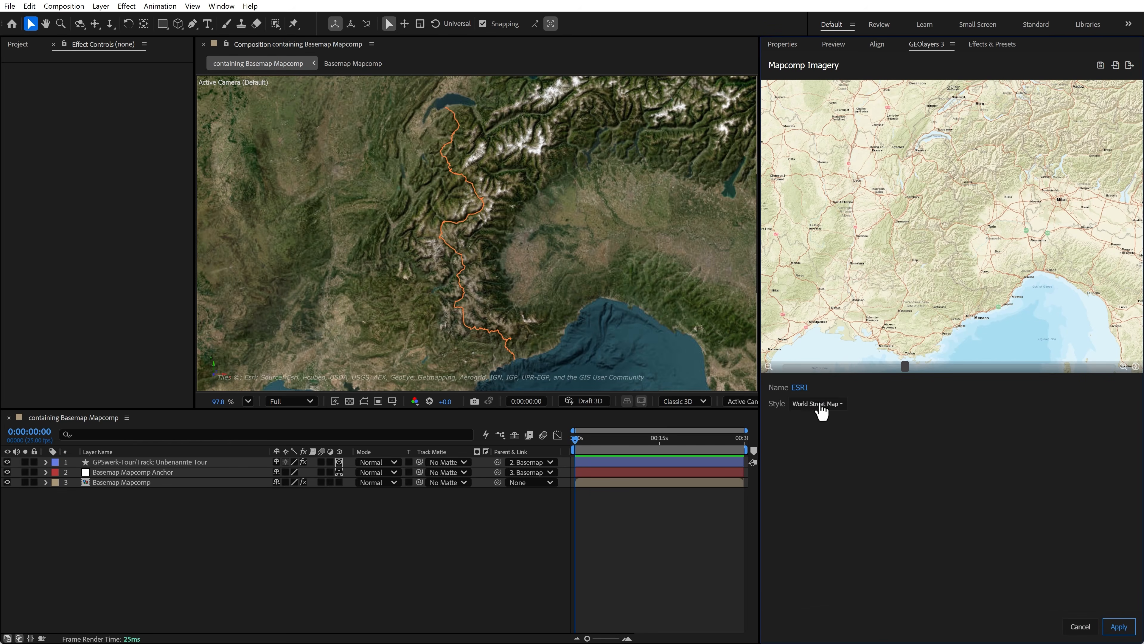
click(822, 404)
click(829, 447)
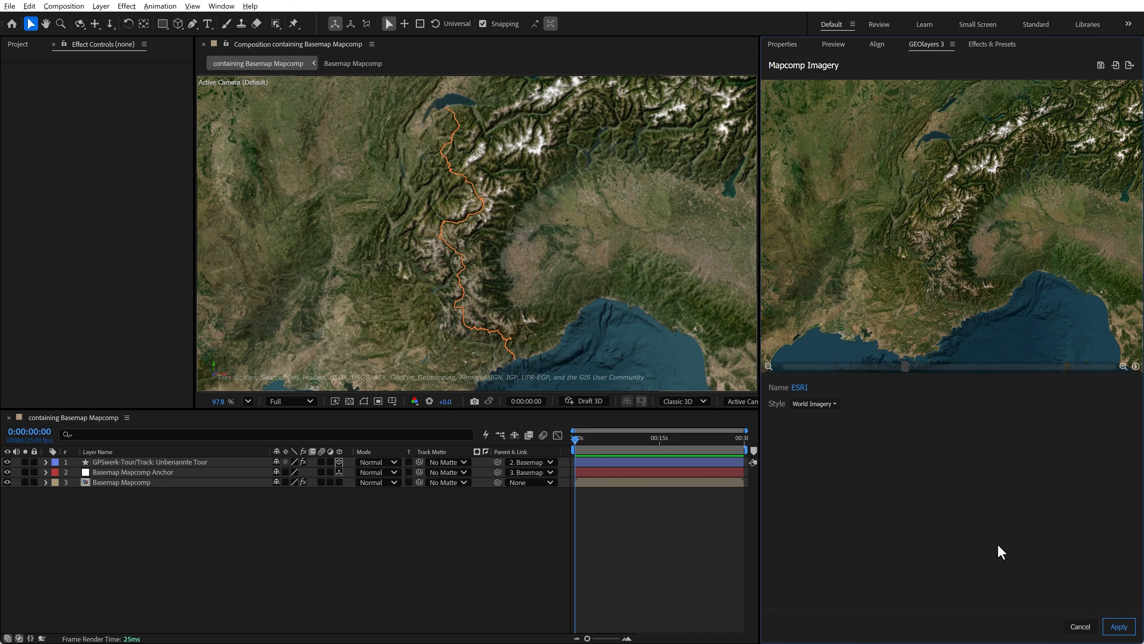
click(1119, 627)
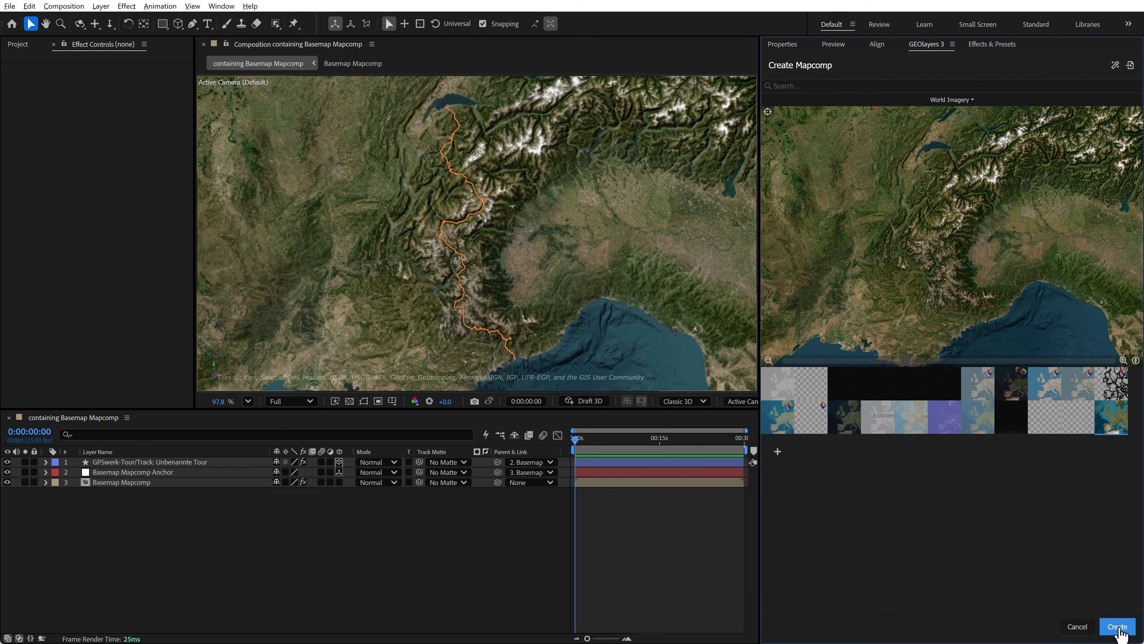
click(1118, 627)
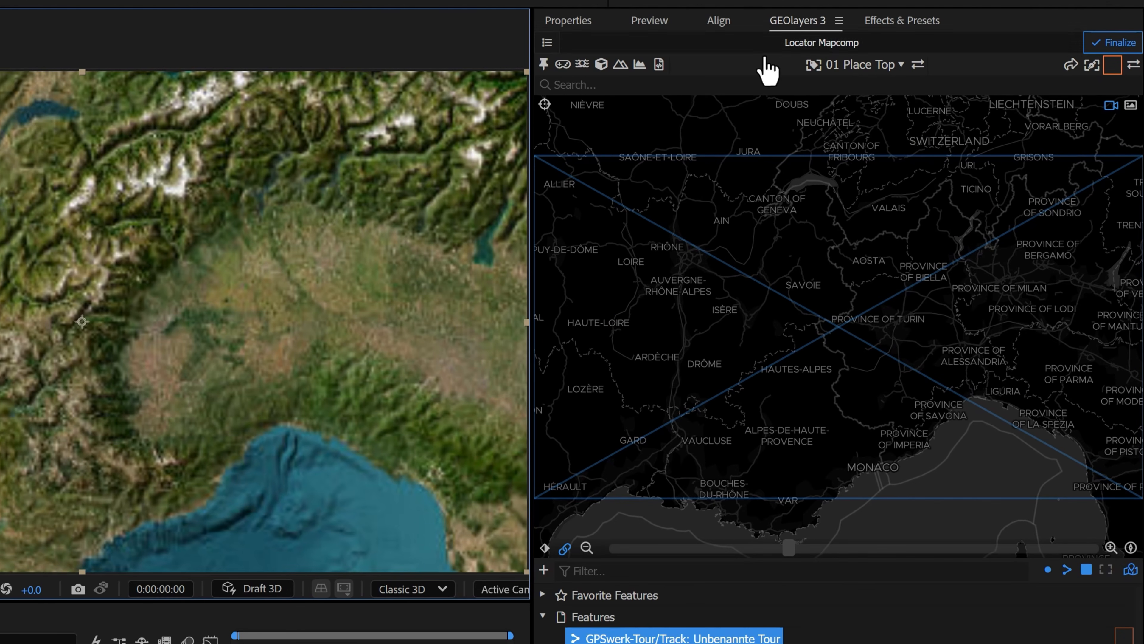
- Activate the Locator Mapcomp from the mapcomp list and create a new shape layer style named France
click(547, 43)
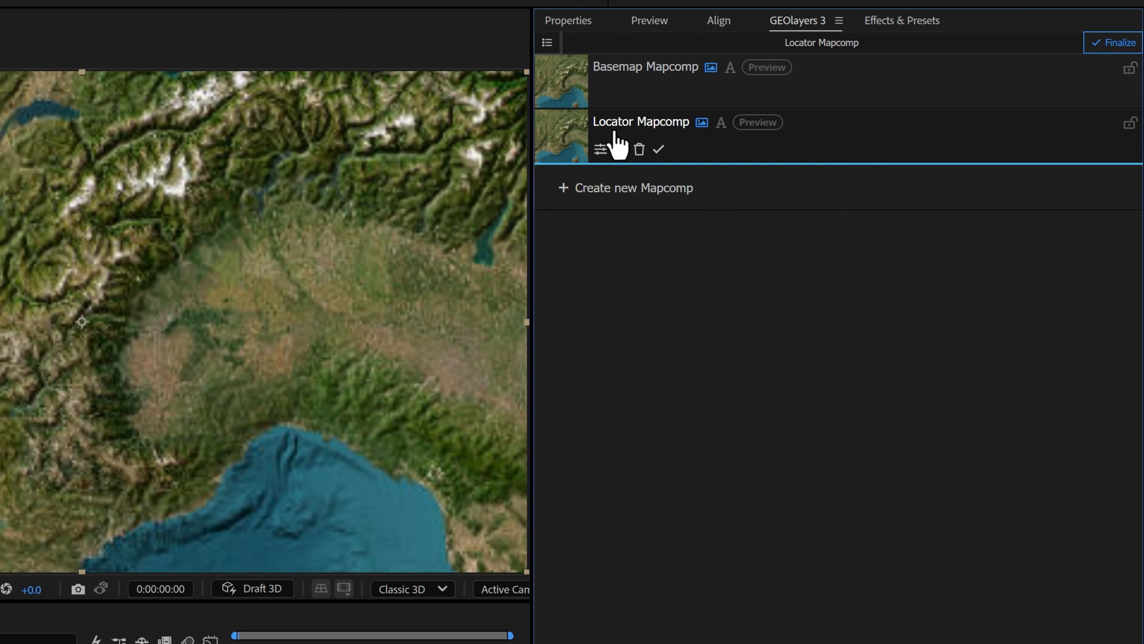
click(572, 145)
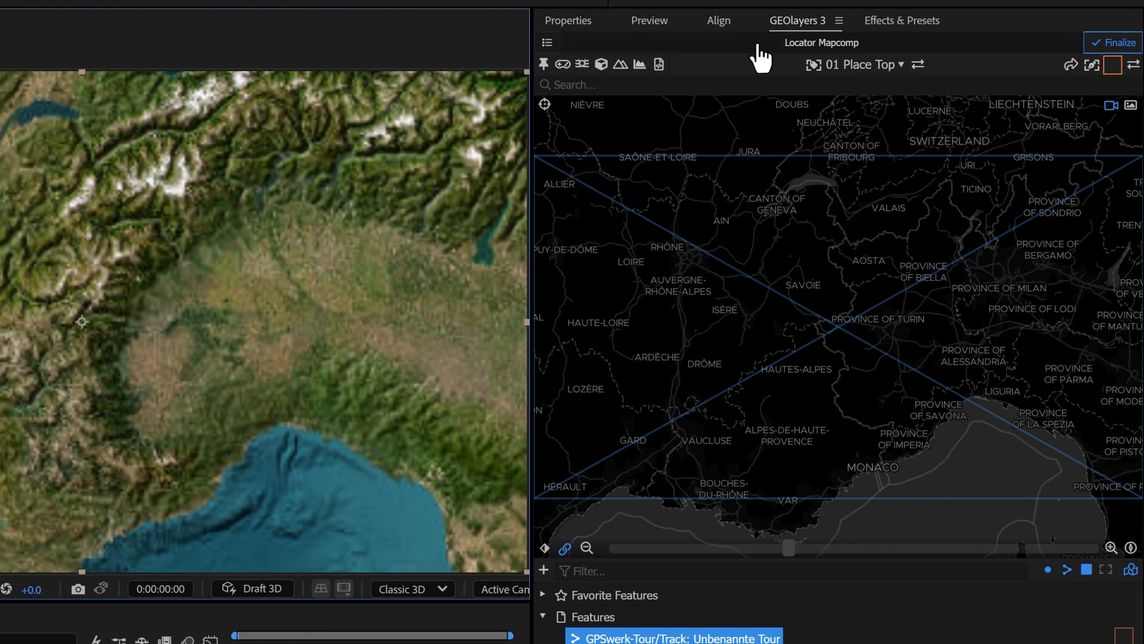
click(1111, 66)
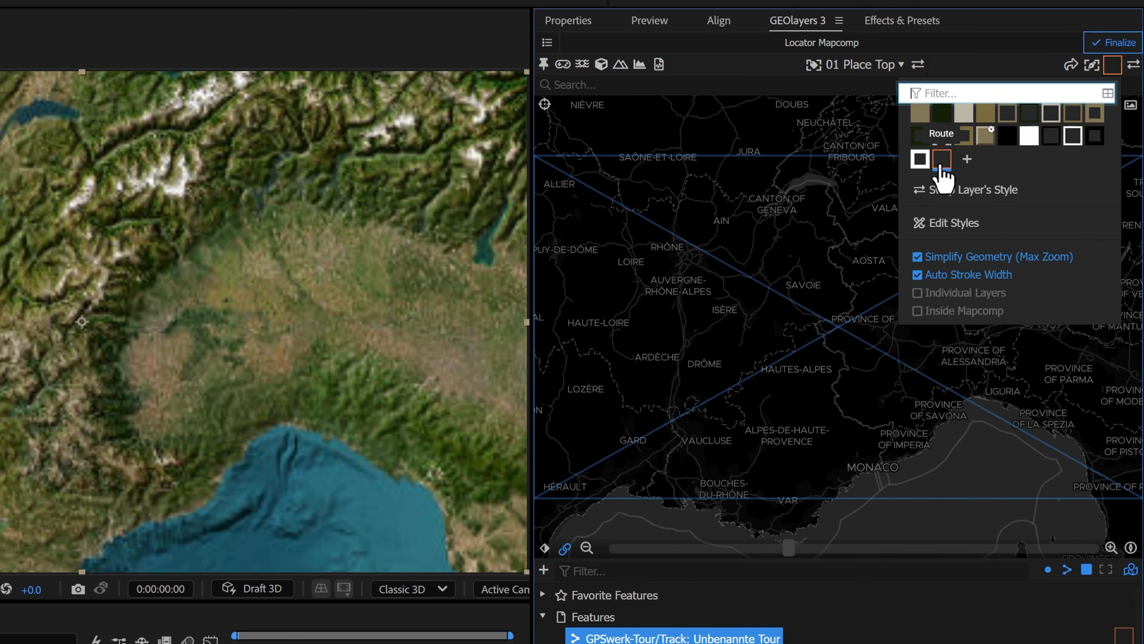
click(967, 161)
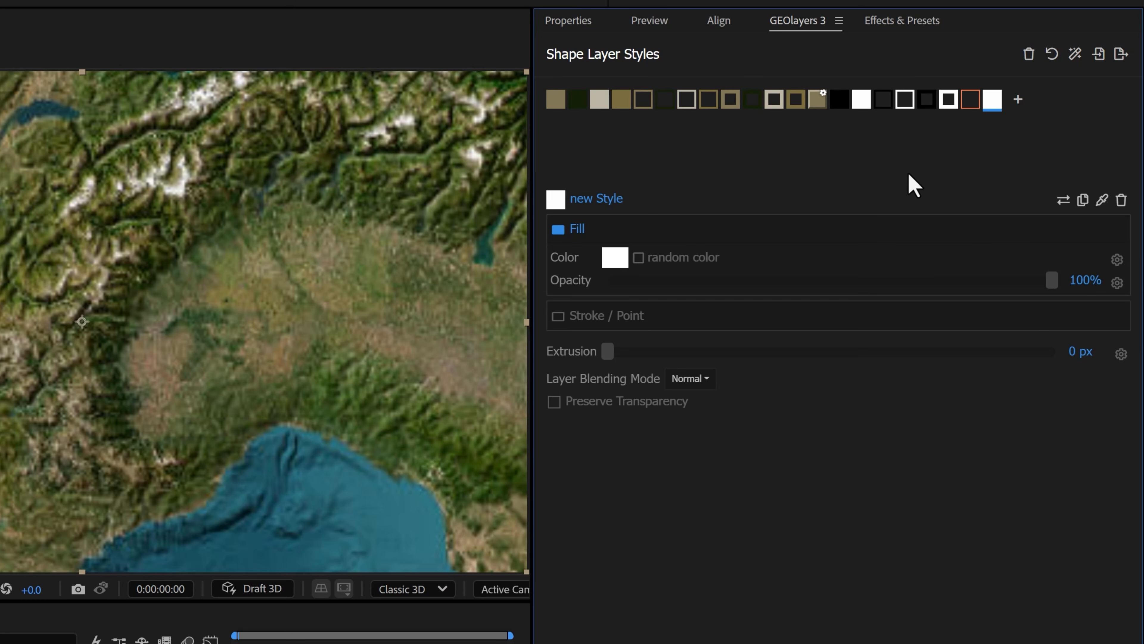
click(594, 199)
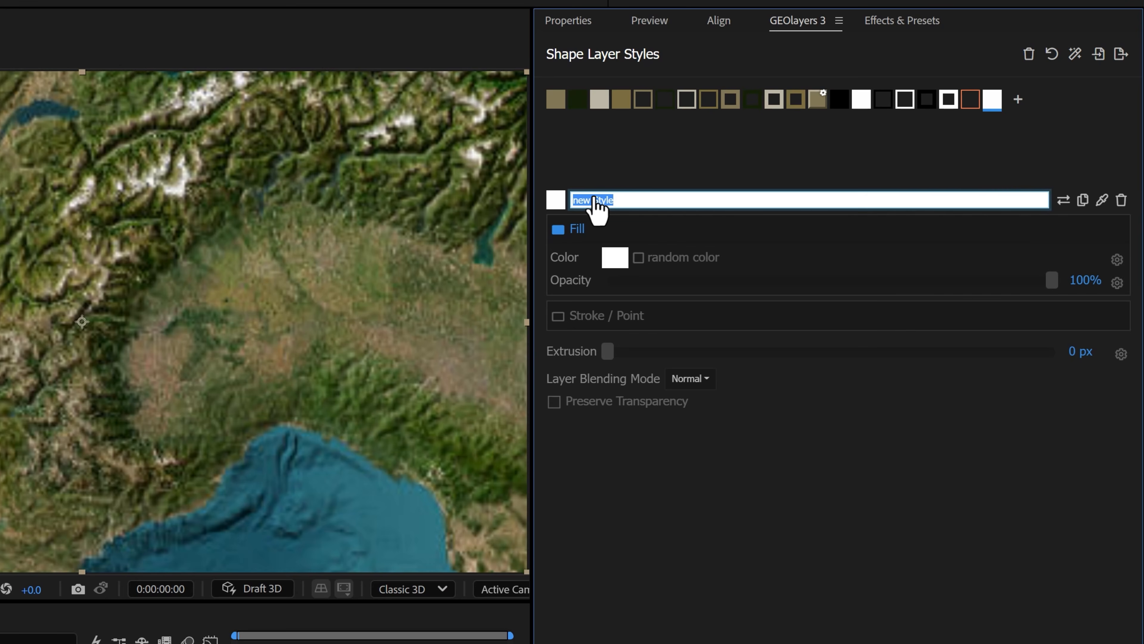
text(France)
- Give the France style the saved orange as its fill color and apply the style
click(614, 260)
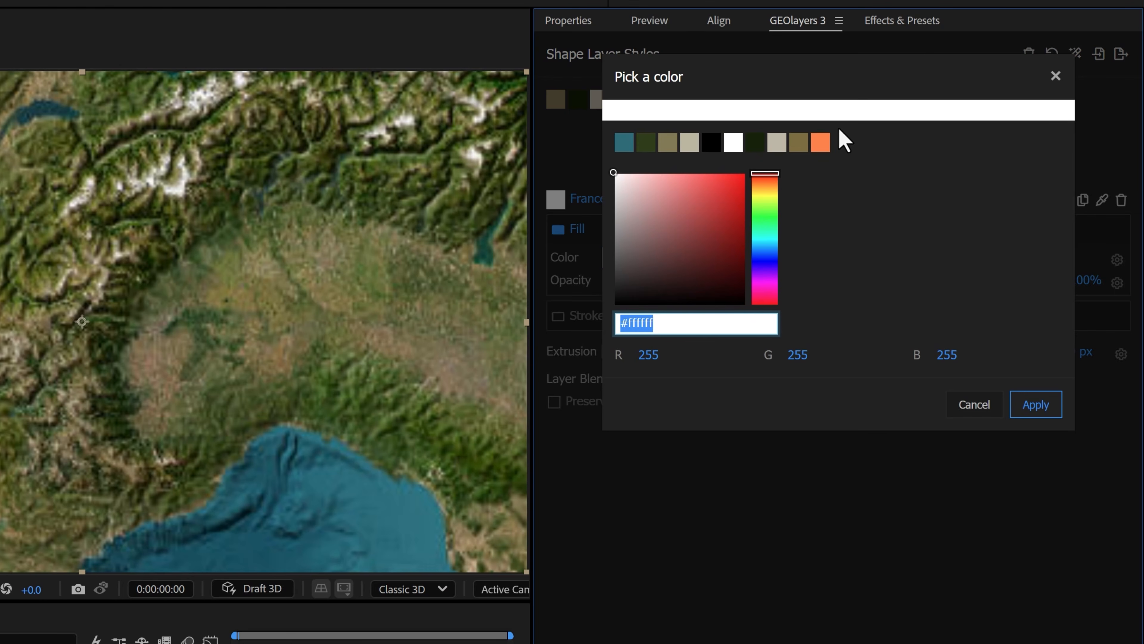
click(822, 144)
click(1036, 405)
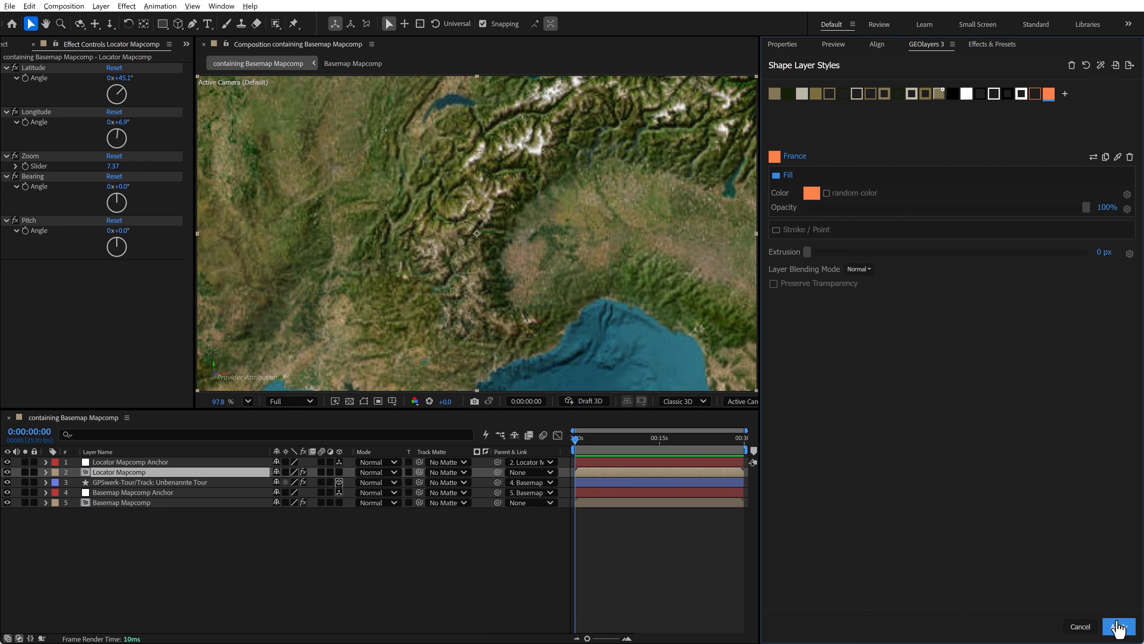
click(1119, 629)
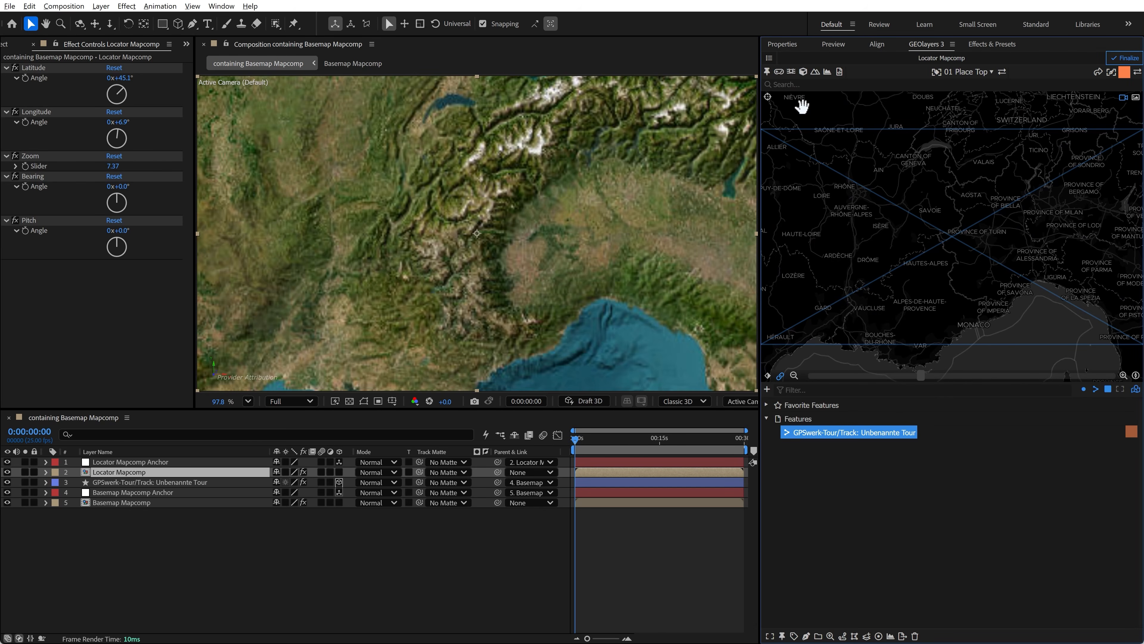
- Import the France country shape from Natural Earth and frame the Locator Mapcomp view on mainland France
click(790, 85)
text(france)
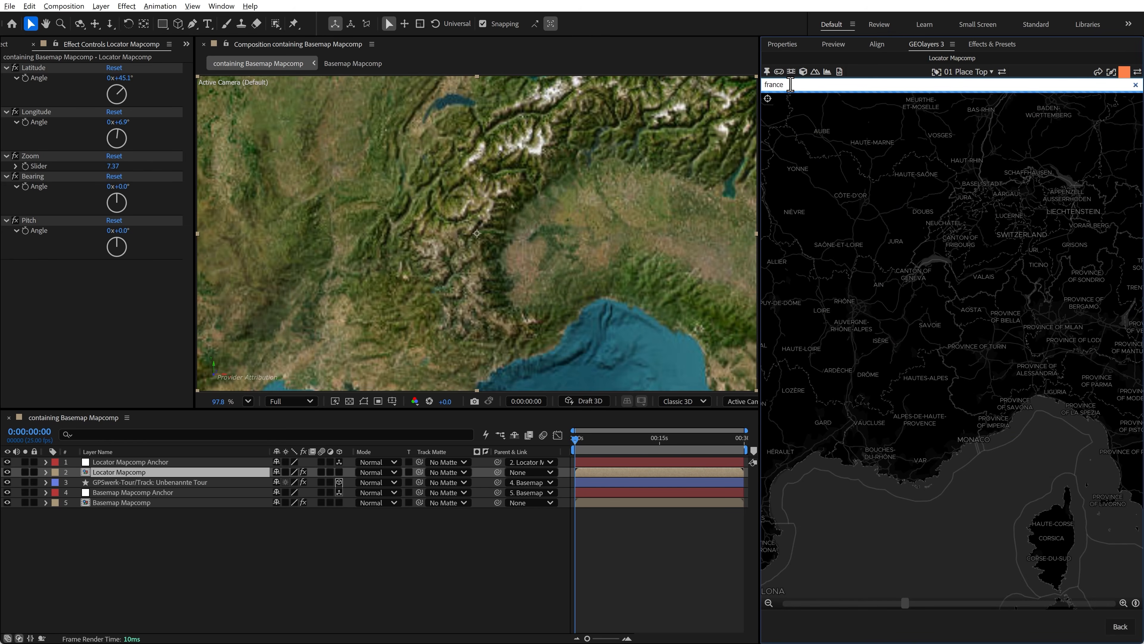
key(Return)
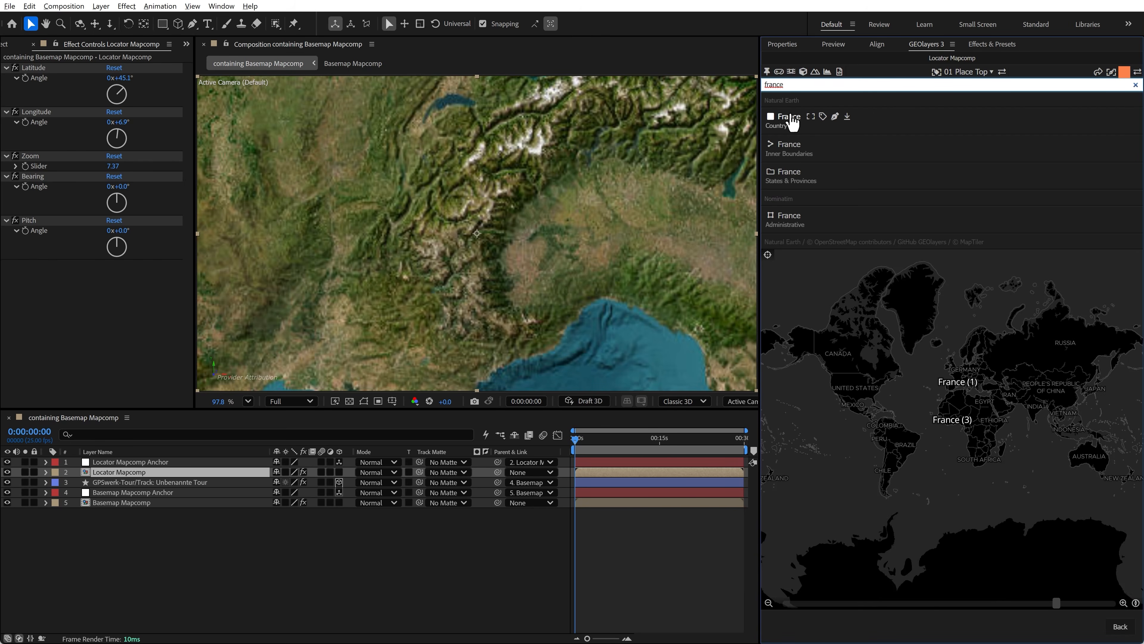
click(847, 118)
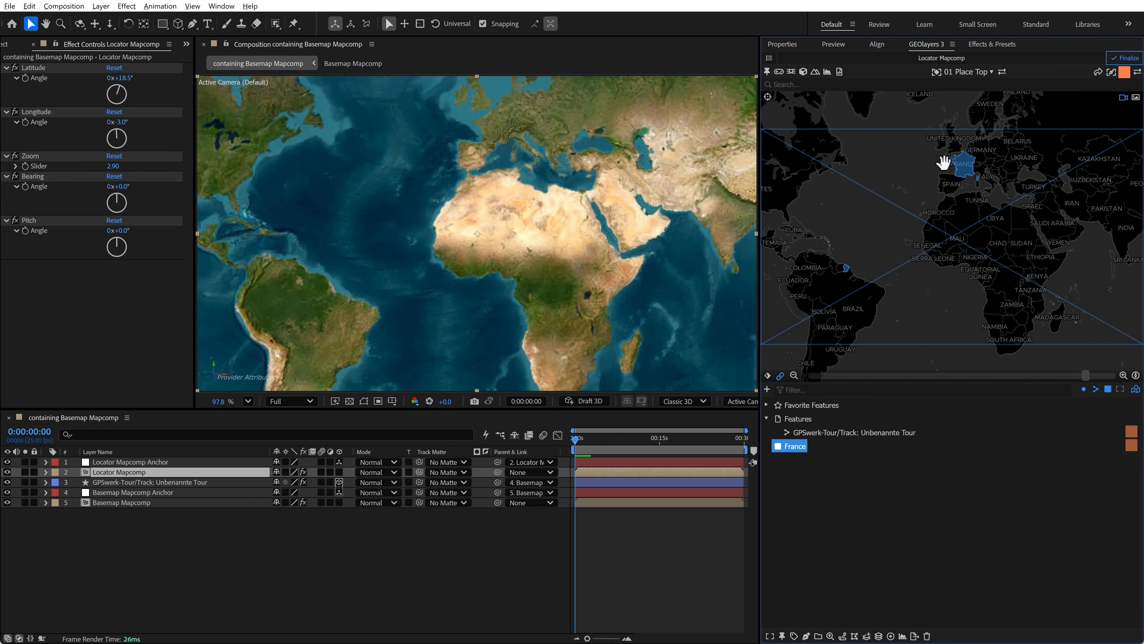
drag(942, 163, 950, 210)
scroll(962, 213, up, 6)
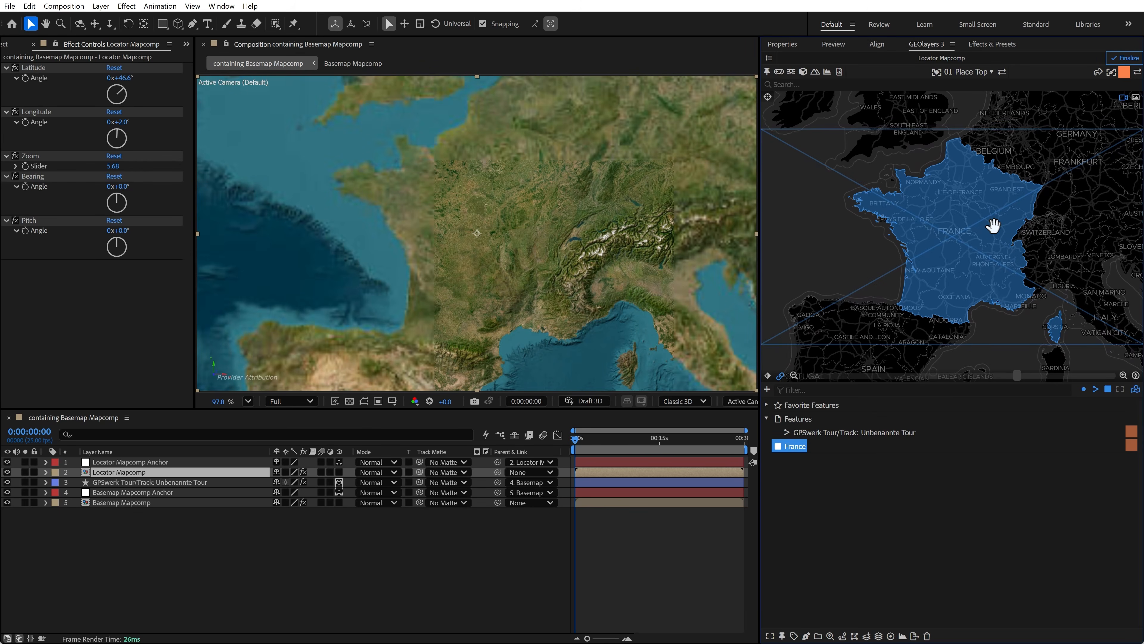
- Recenter the Locator Mapcomp view on mainland France and split the France feature into its separate parts
drag(991, 225, 978, 235)
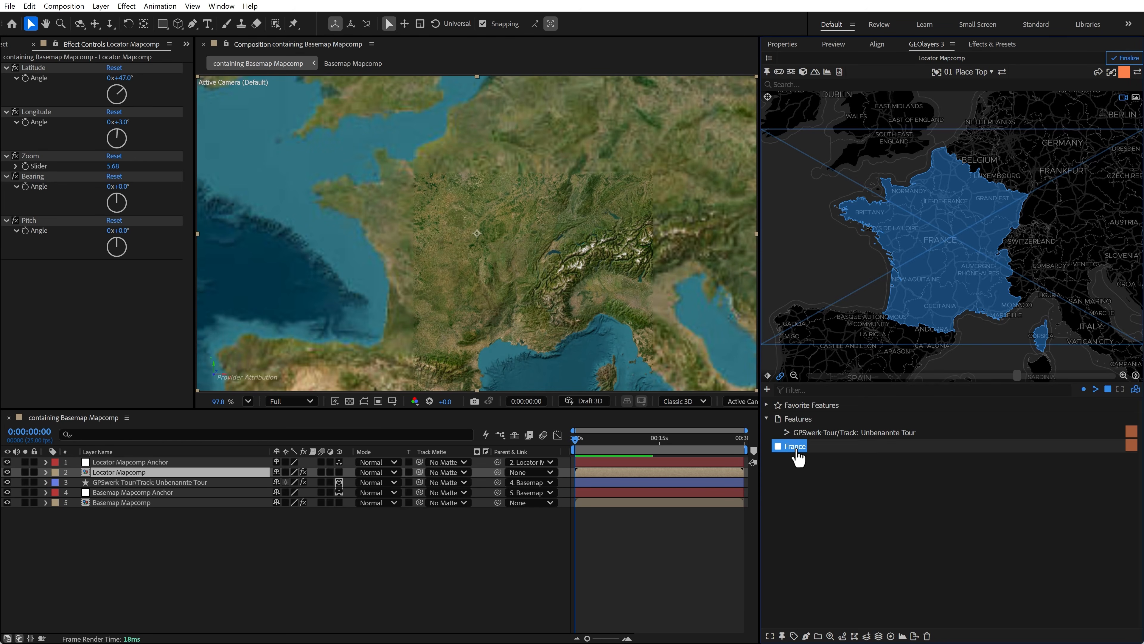
click(878, 635)
click(766, 446)
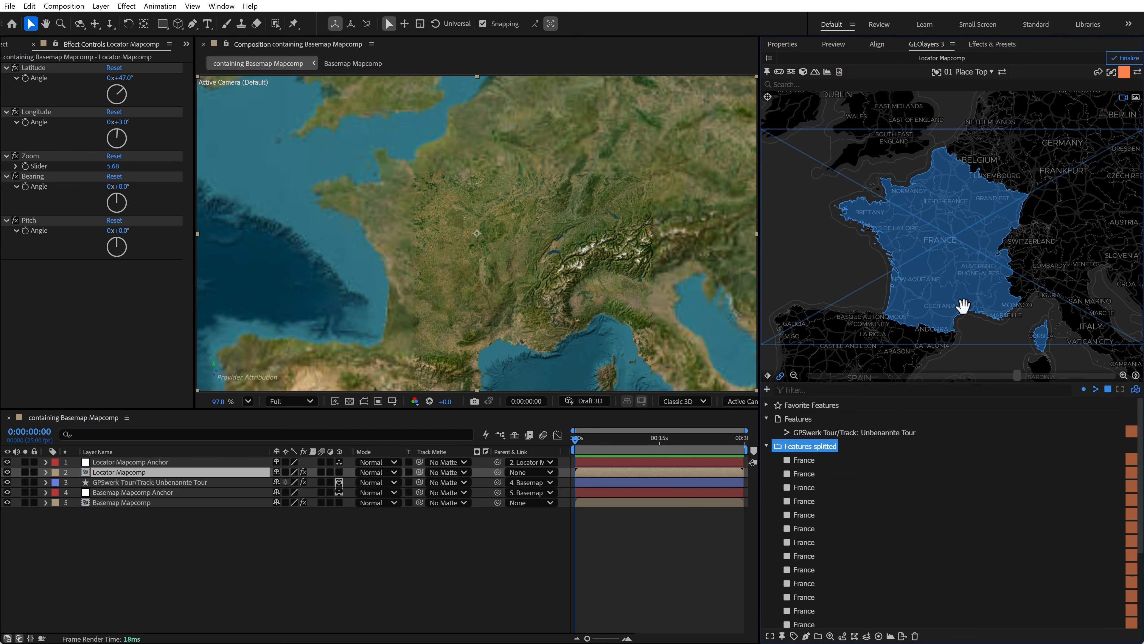
- Draw the first split France feature, the mainland, as a shape layer on the Locator Mapcomp
click(801, 461)
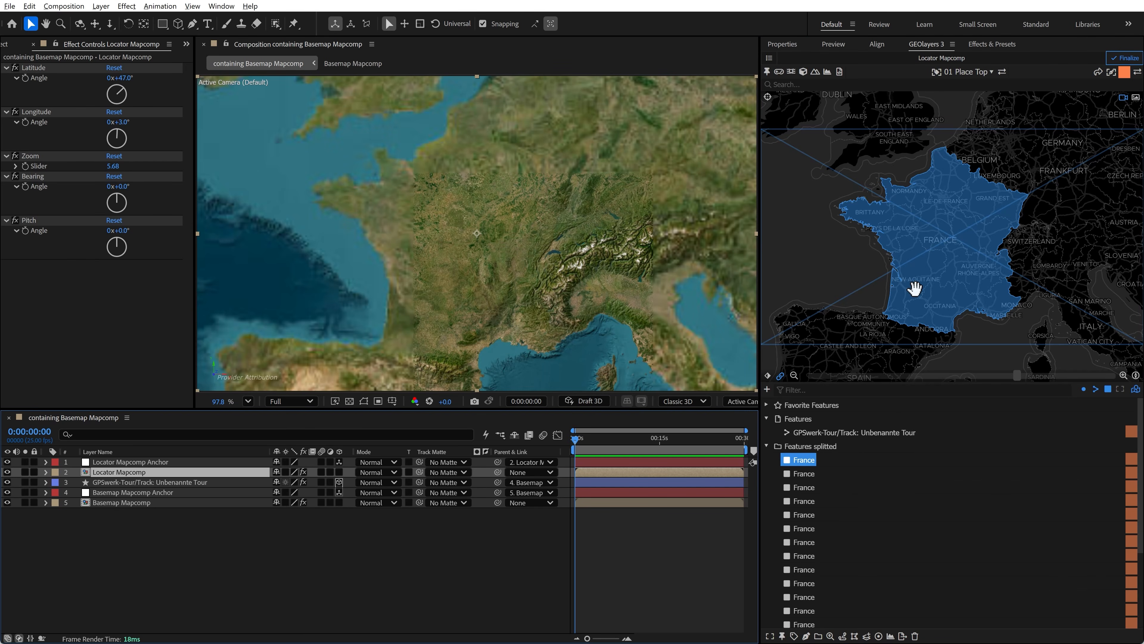
click(807, 635)
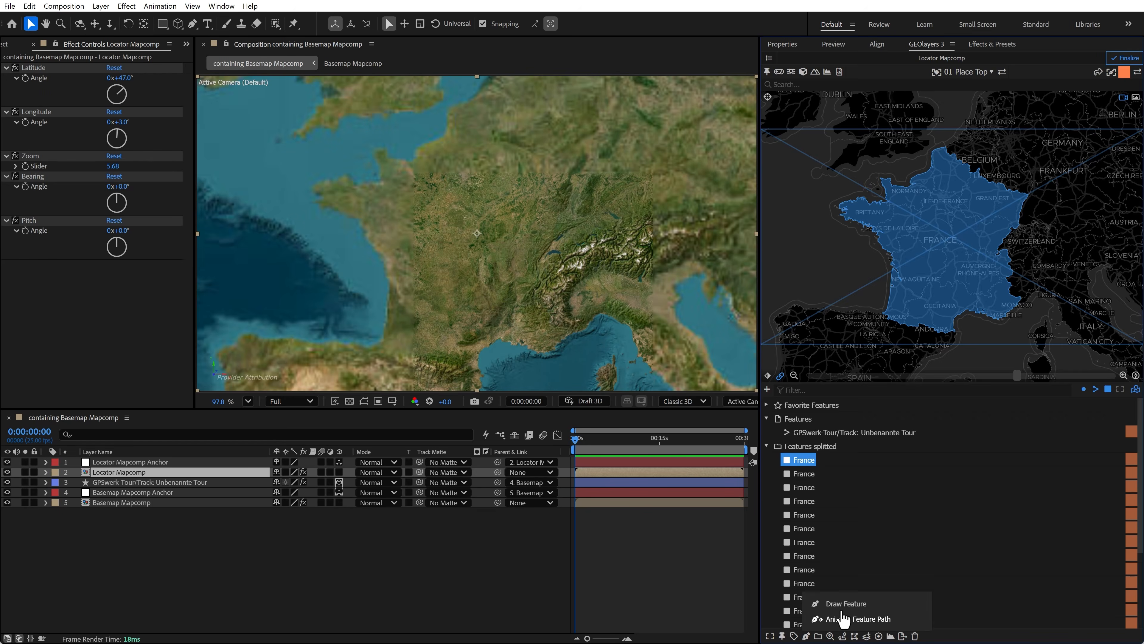
click(845, 621)
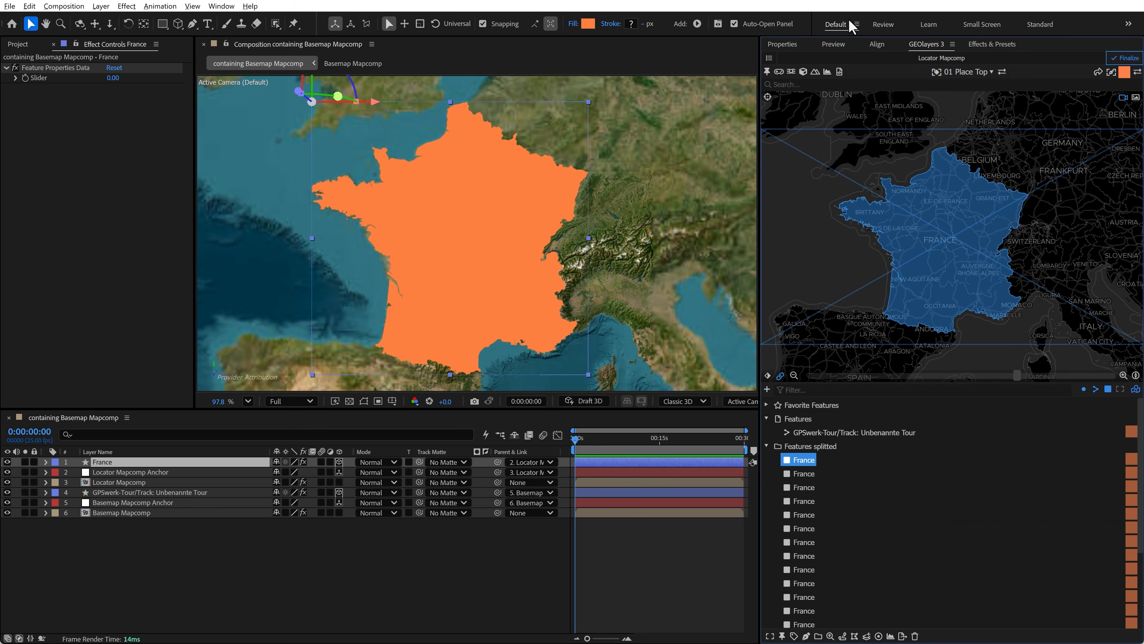
- Turn off the imagery of the Locator Mapcomp in the mapcomp list
click(769, 58)
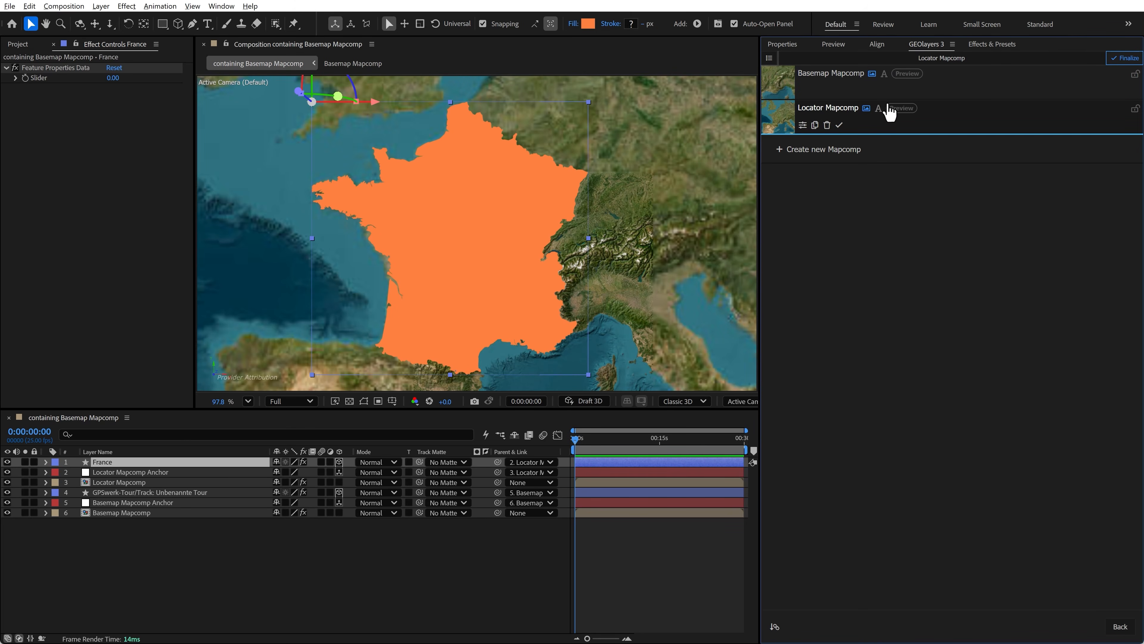
click(866, 109)
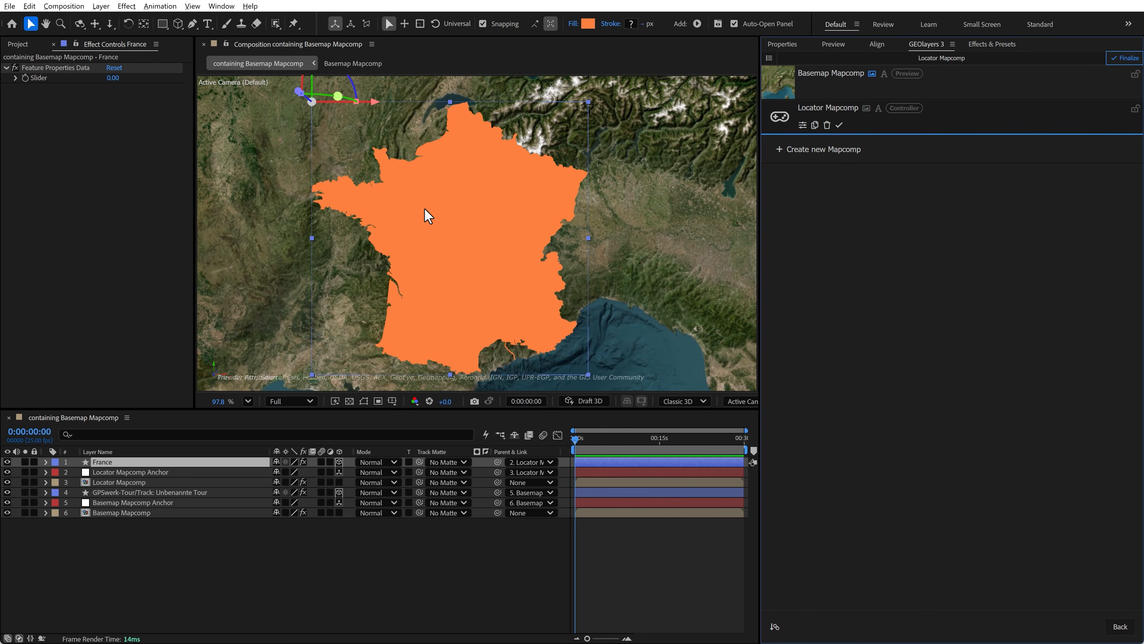
click(124, 513)
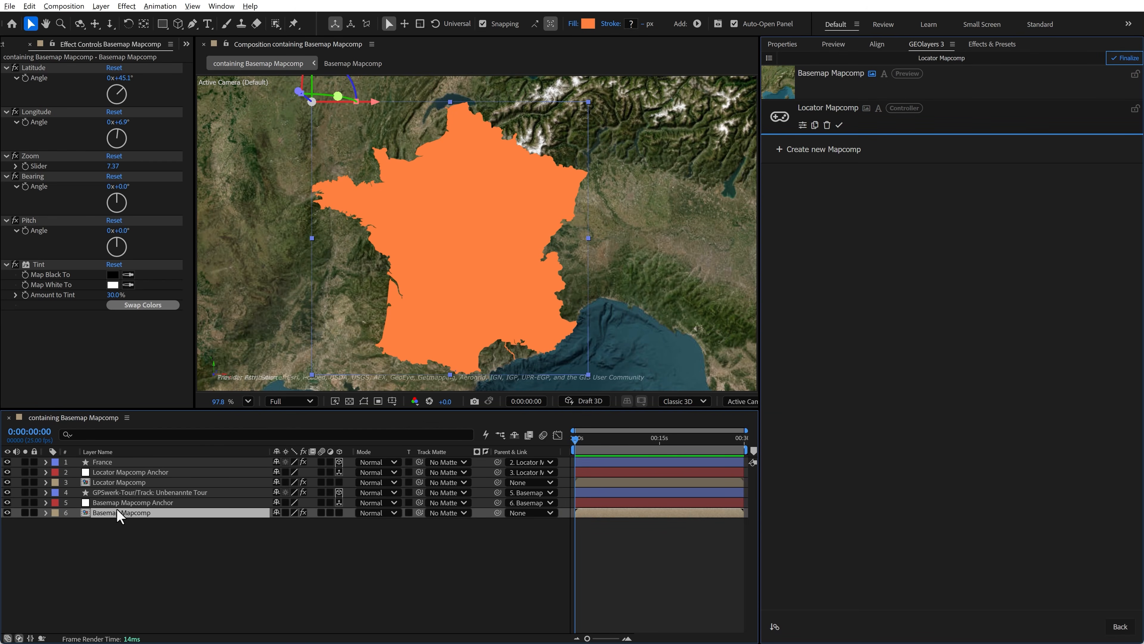
- Scale the Locator Mapcomp layer proportionally to slightly under half its size and move it toward the composition's upper right
click(118, 482)
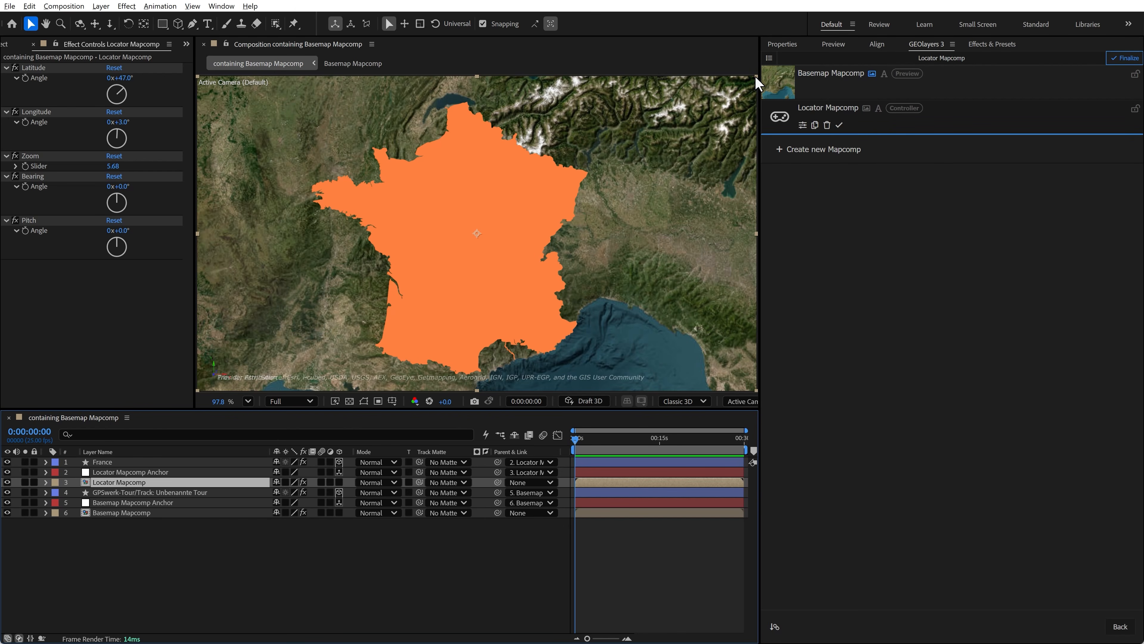
drag(756, 77, 727, 101)
drag(707, 118, 601, 185)
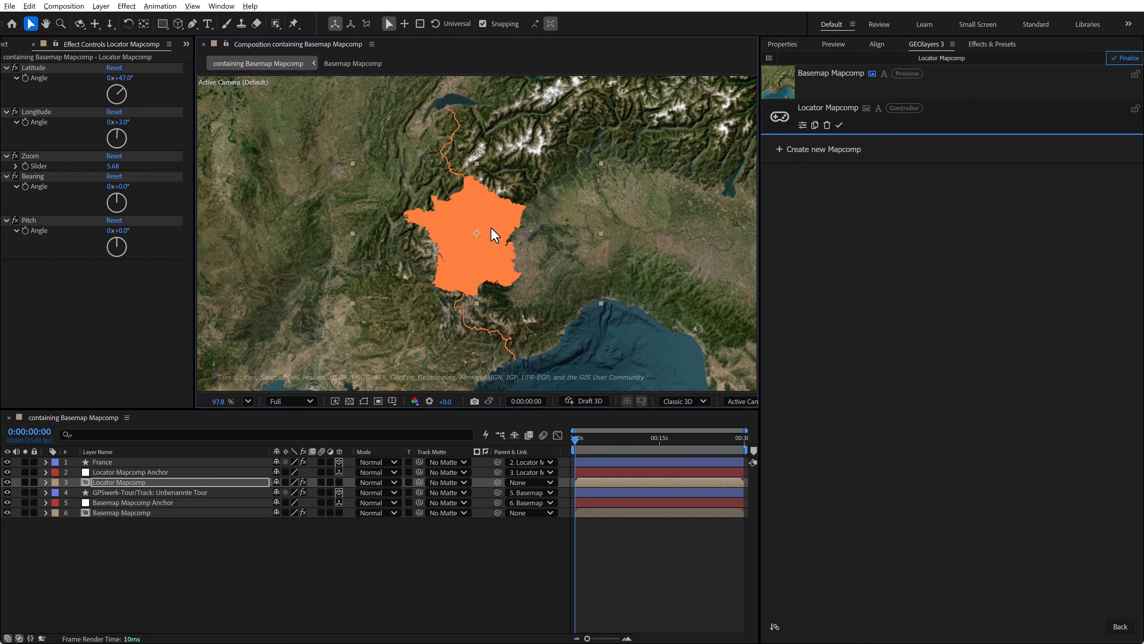
drag(493, 230, 617, 171)
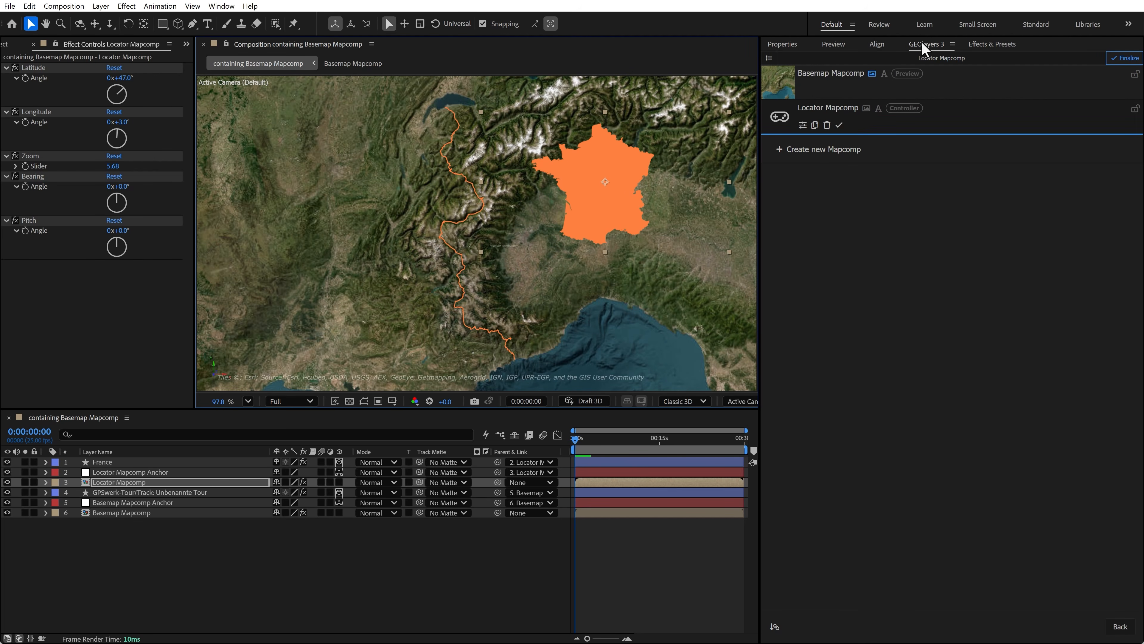
- Align the Locator Mapcomp layer to the right and top edges of the composition and deselect it
click(876, 44)
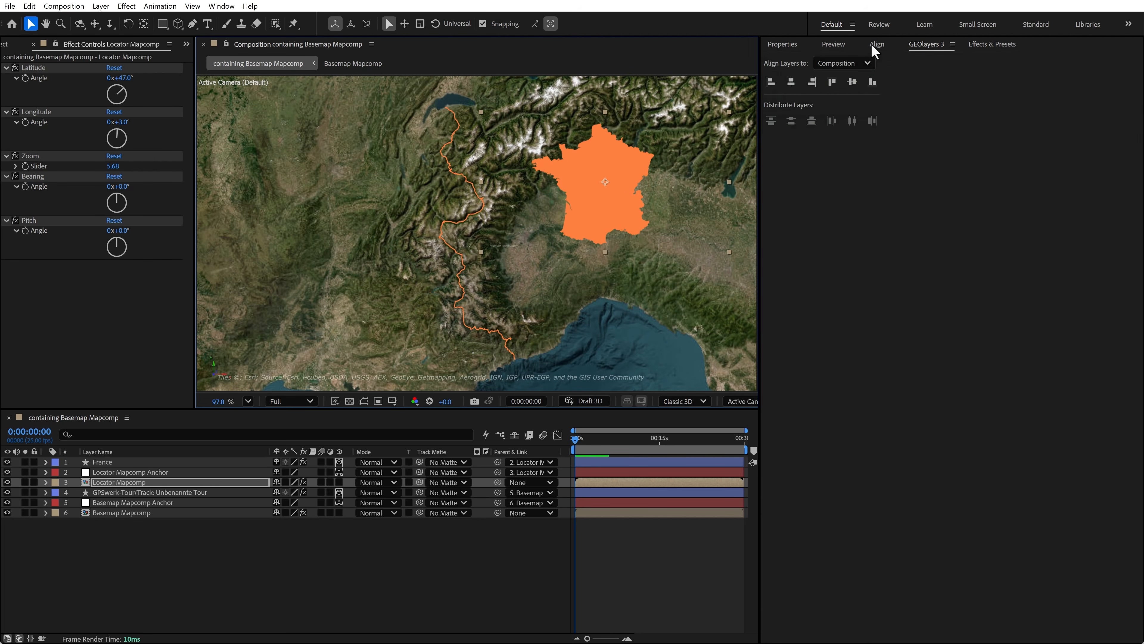
click(828, 81)
key(ctrl+shift+a)
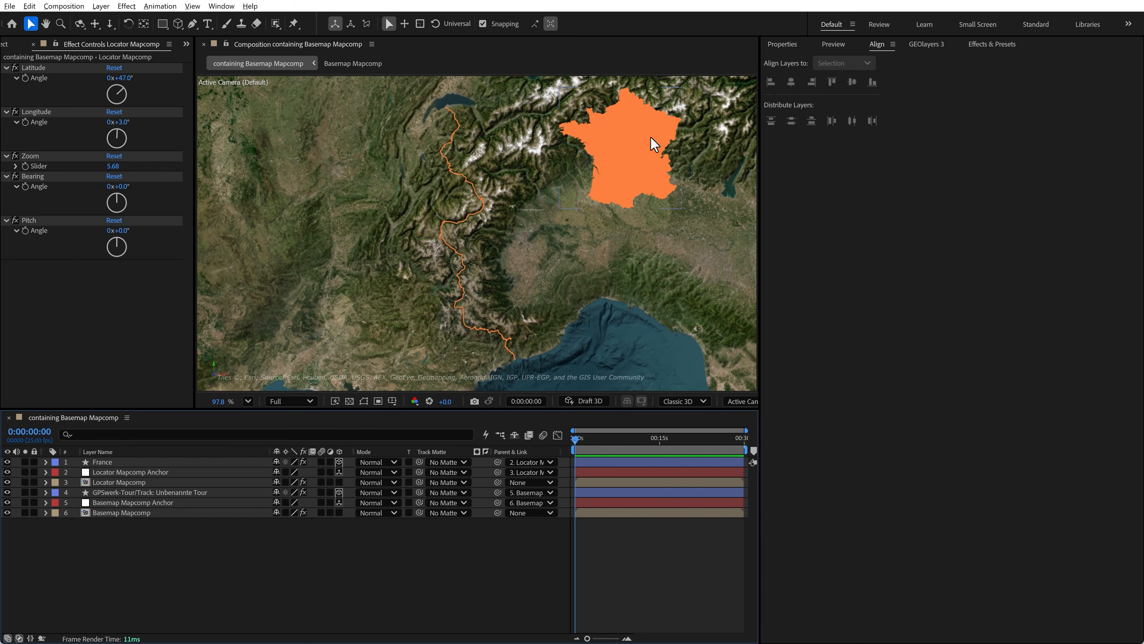
- Lock the France layer and shift the Locator Mapcomp layer horizontally so France sits closer to the composition's right edge
drag(656, 145, 700, 139)
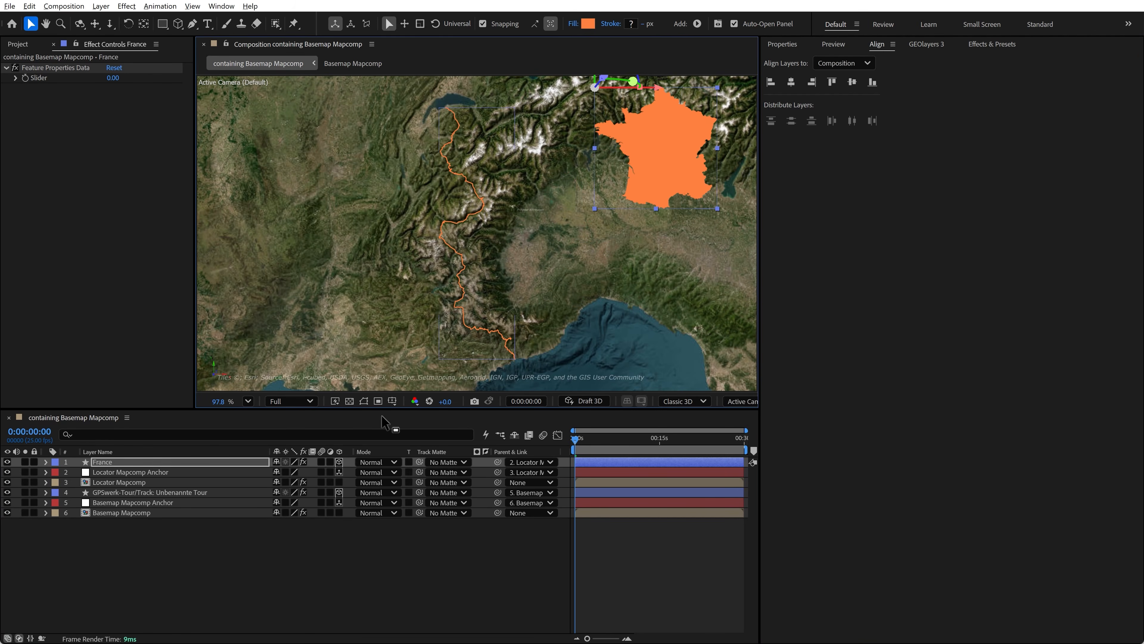
key(ctrl+z)
click(109, 482)
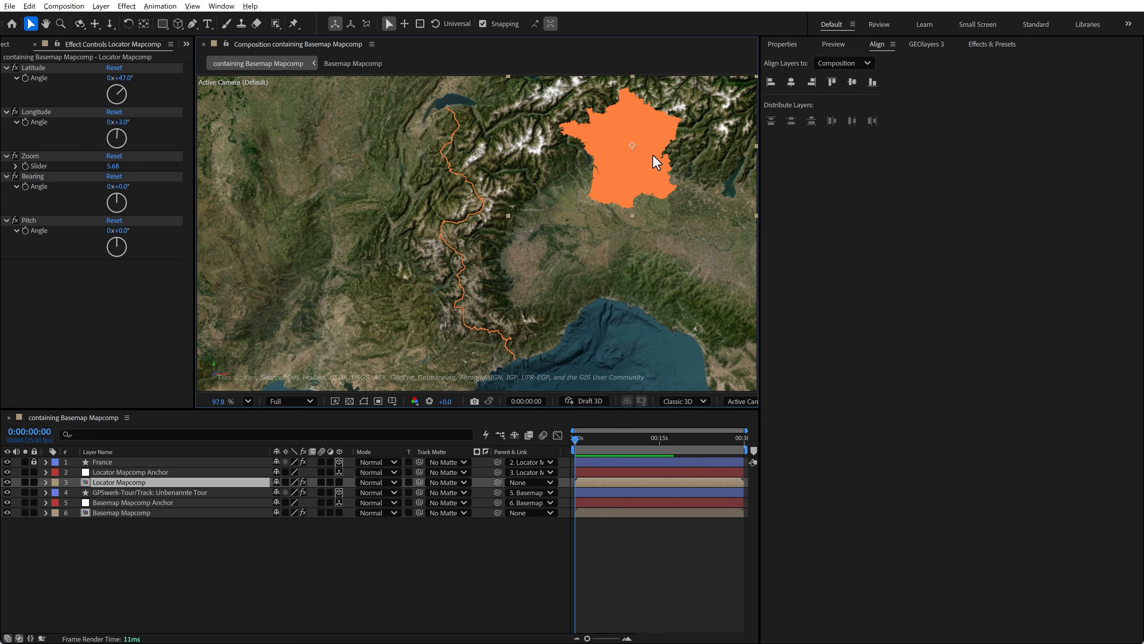
drag(641, 154, 684, 154)
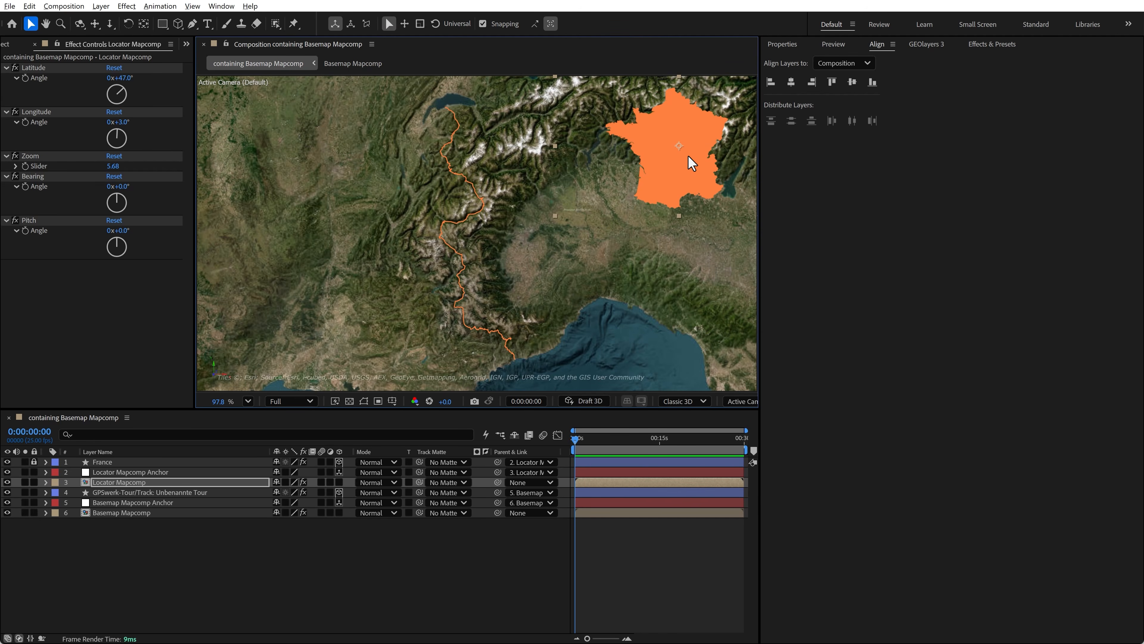
drag(688, 156, 682, 156)
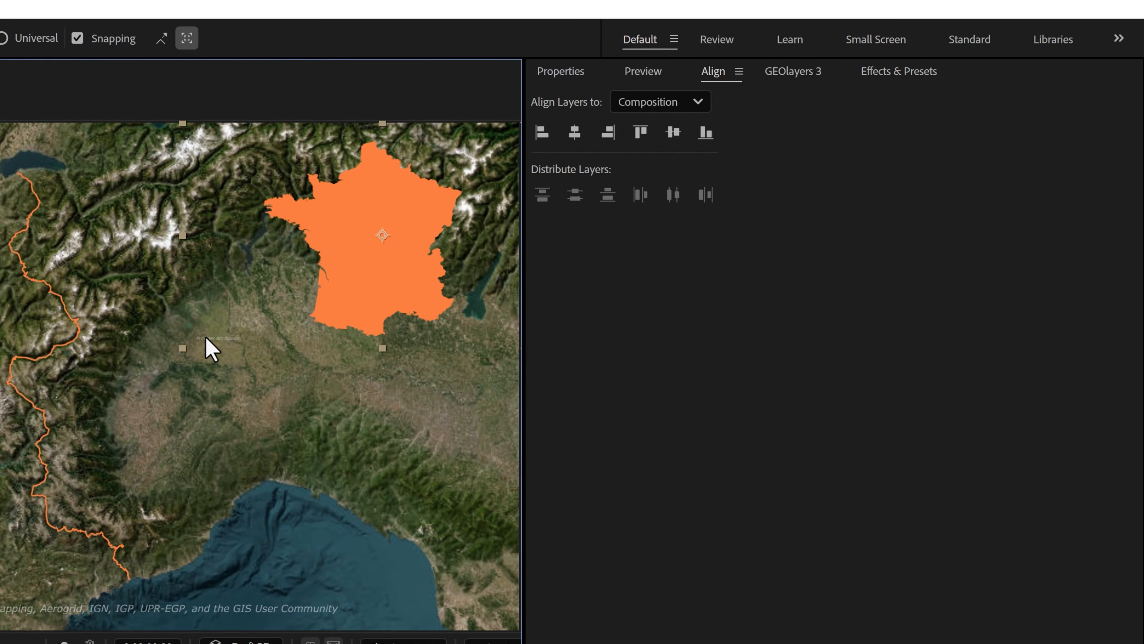
- Set the attribution of the Locator Mapcomp to none in its mapcomp settings
click(774, 81)
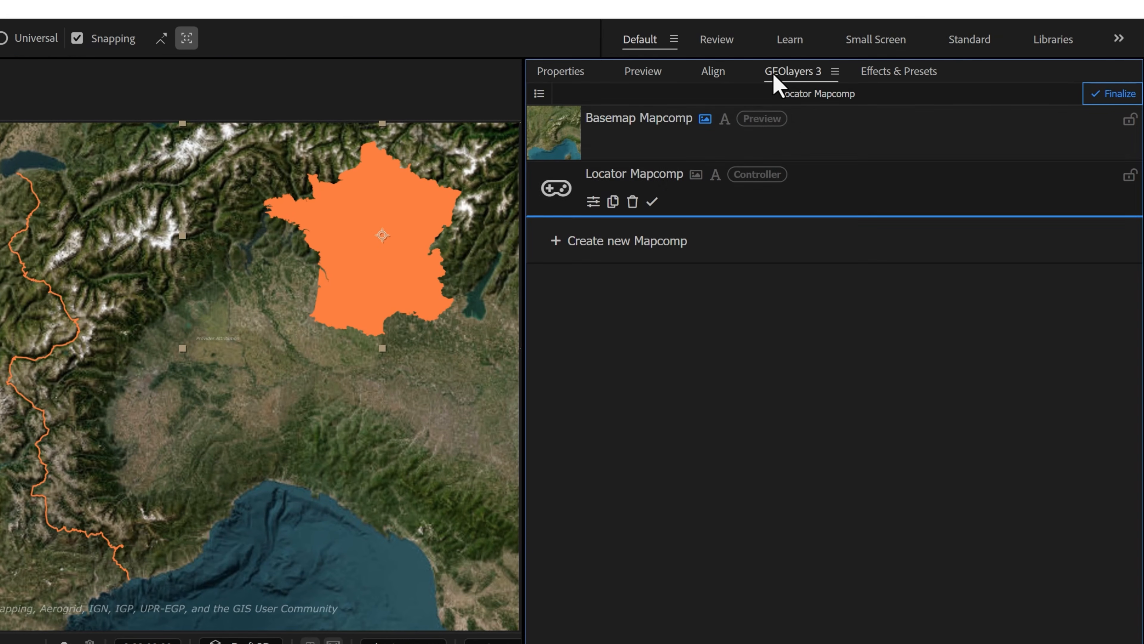
click(593, 202)
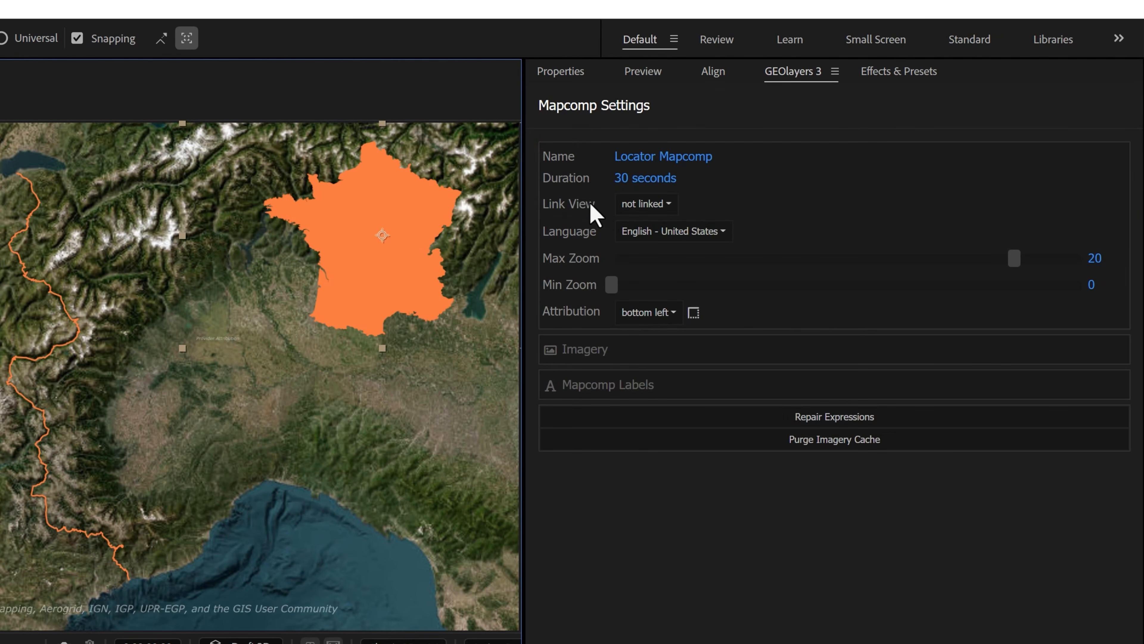
click(635, 312)
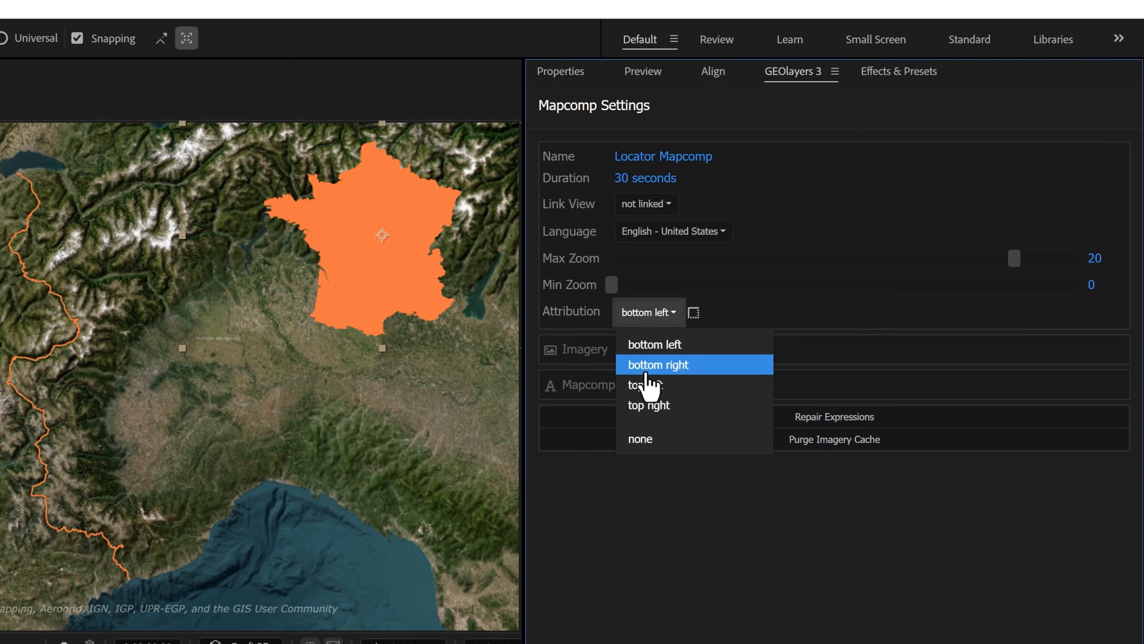
click(642, 439)
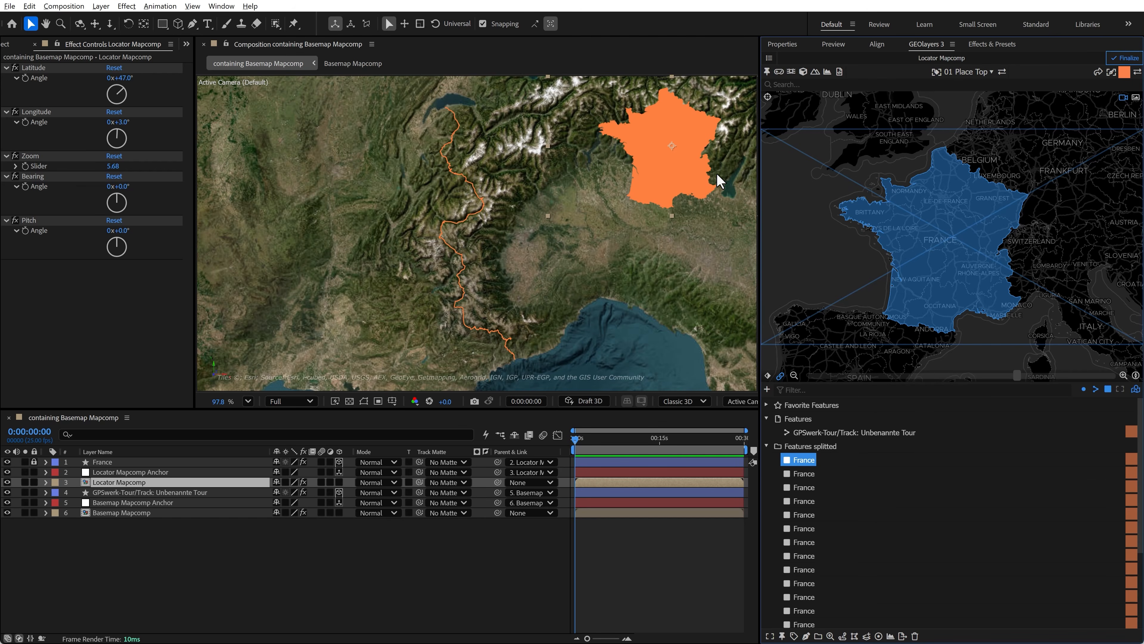
- Give the GPSwerk-Tour track feature the white outline style and draw it on the Locator Mapcomp
click(766, 446)
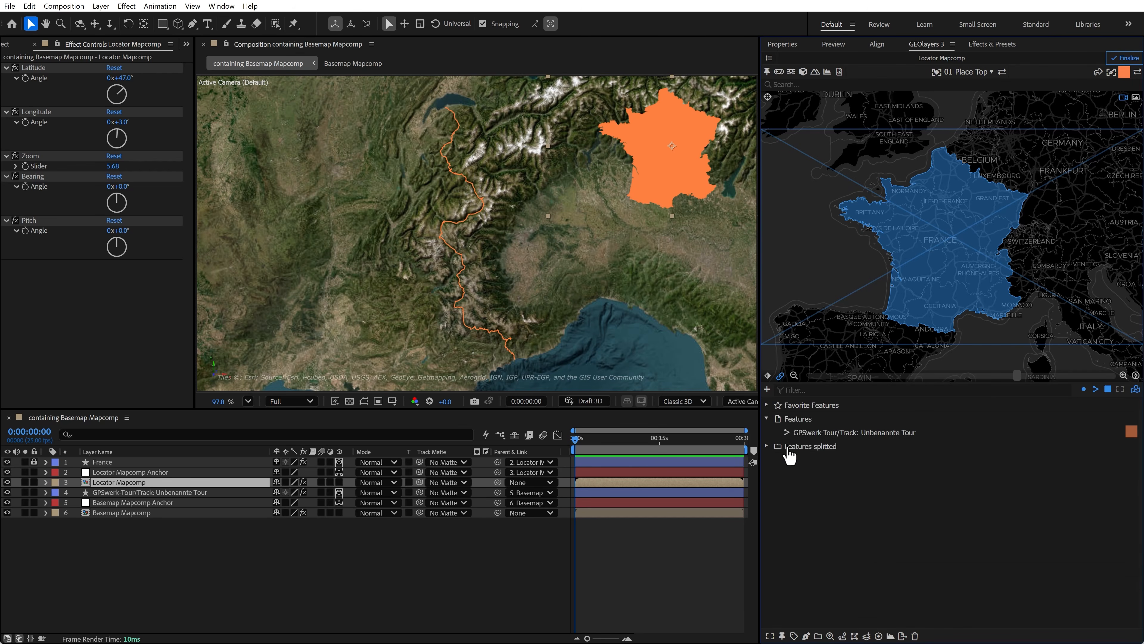
click(811, 434)
click(1124, 73)
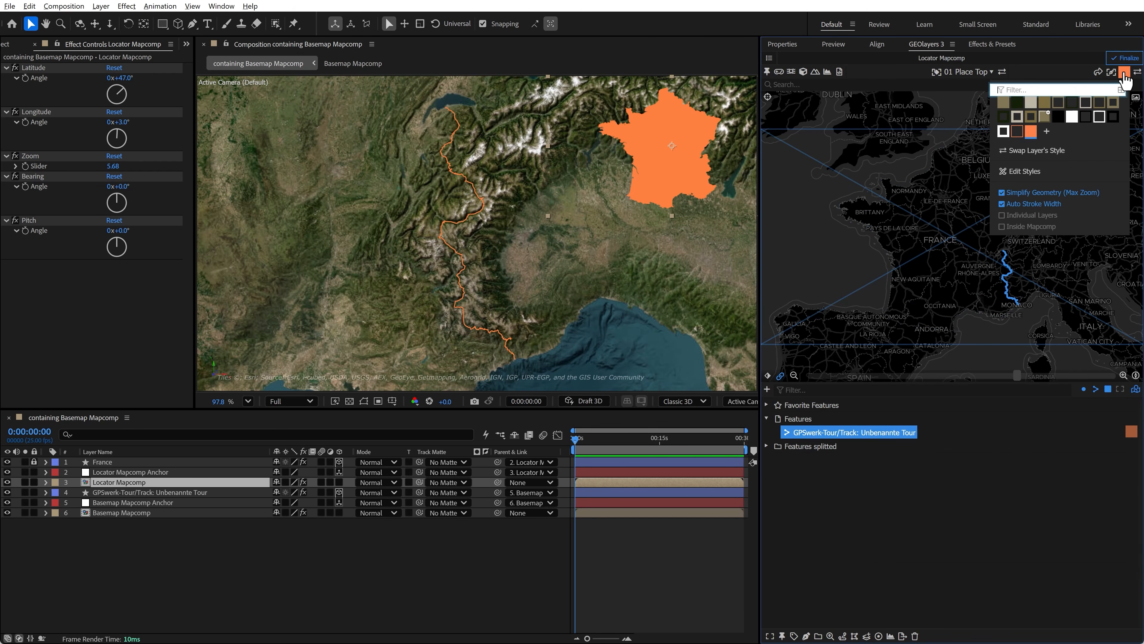
click(1099, 117)
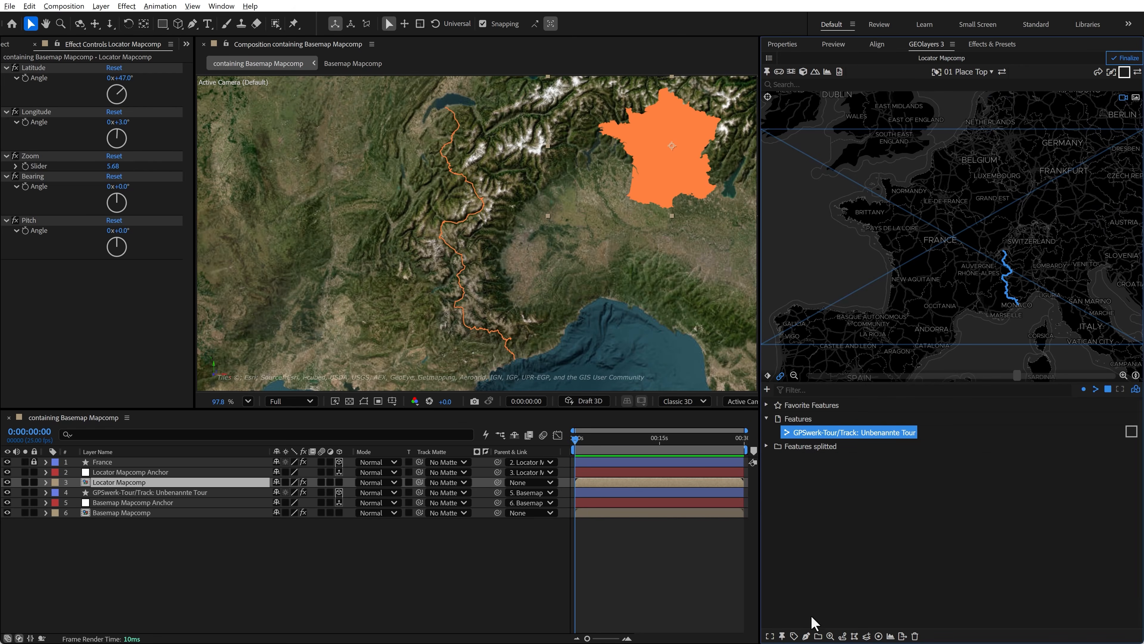
click(812, 633)
click(839, 612)
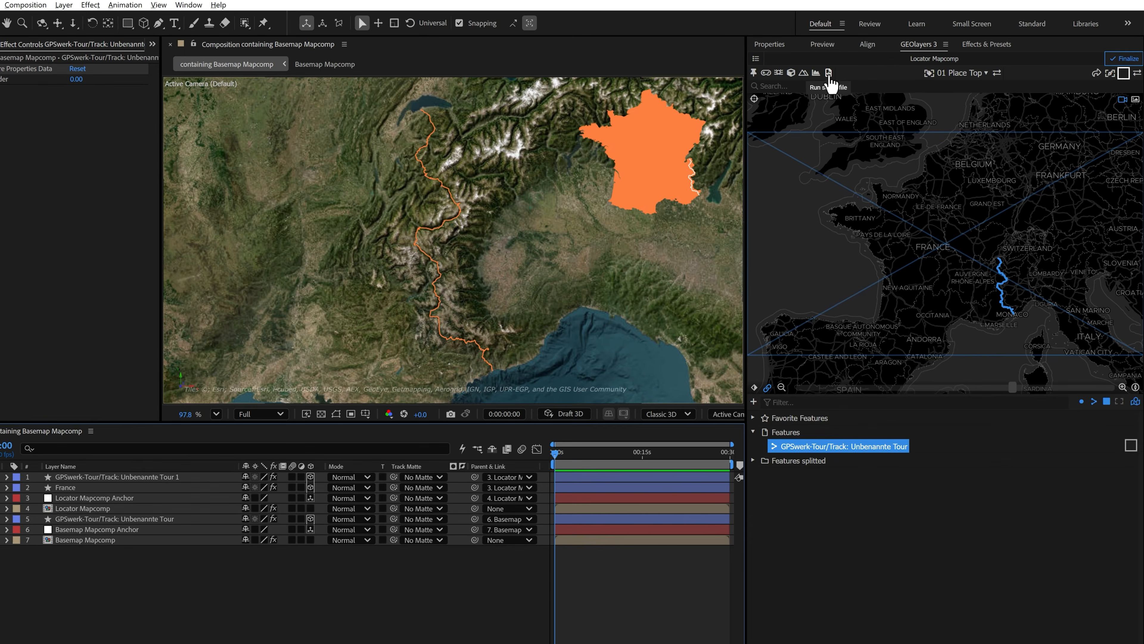
- Run the draw mapcomp view script on the Locator Mapcomp with the Basemap Mapcomp as reference
click(839, 71)
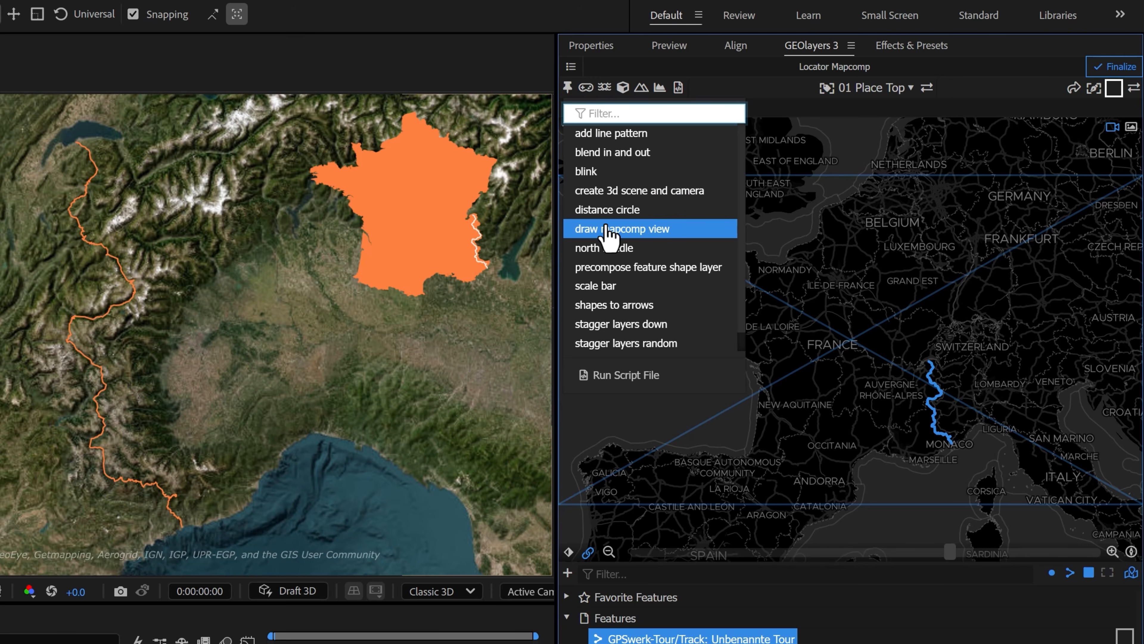
click(613, 229)
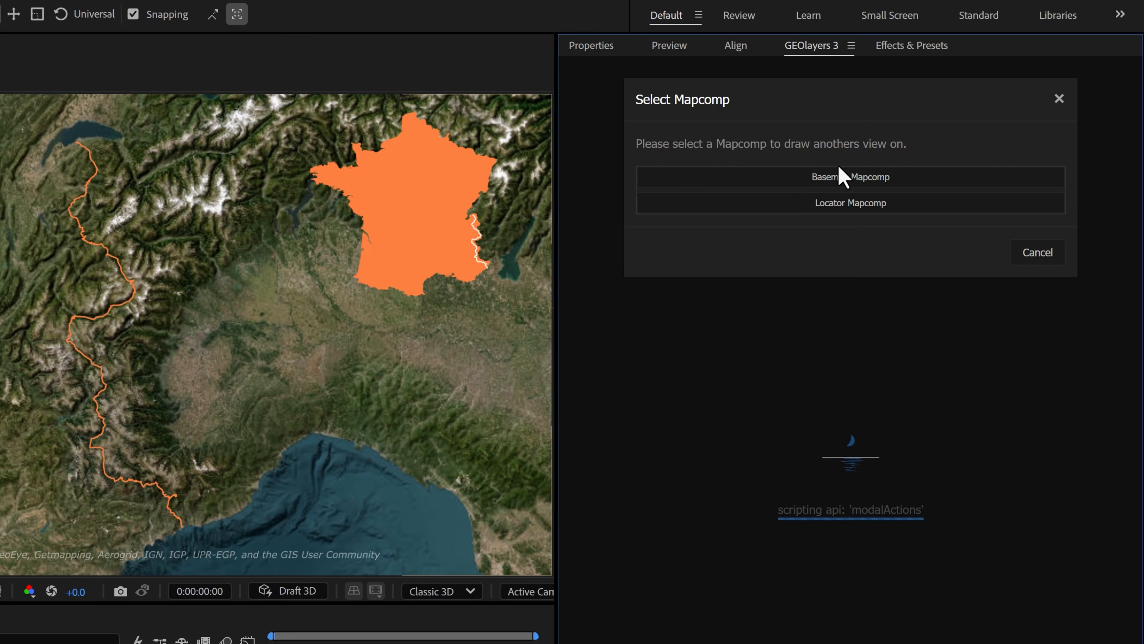
click(799, 206)
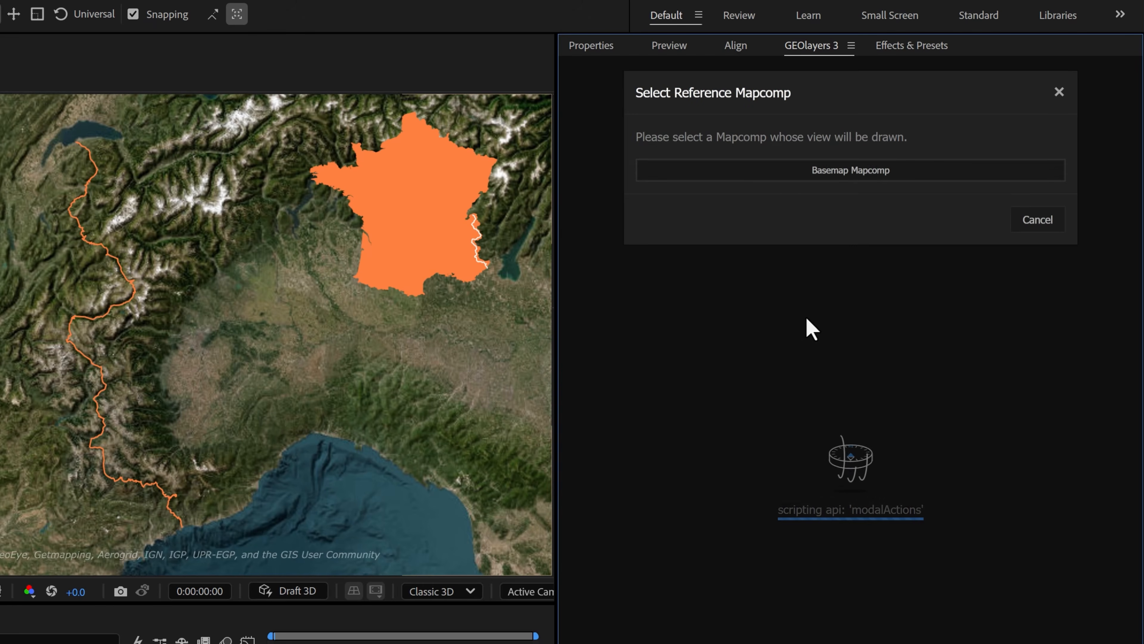
click(788, 181)
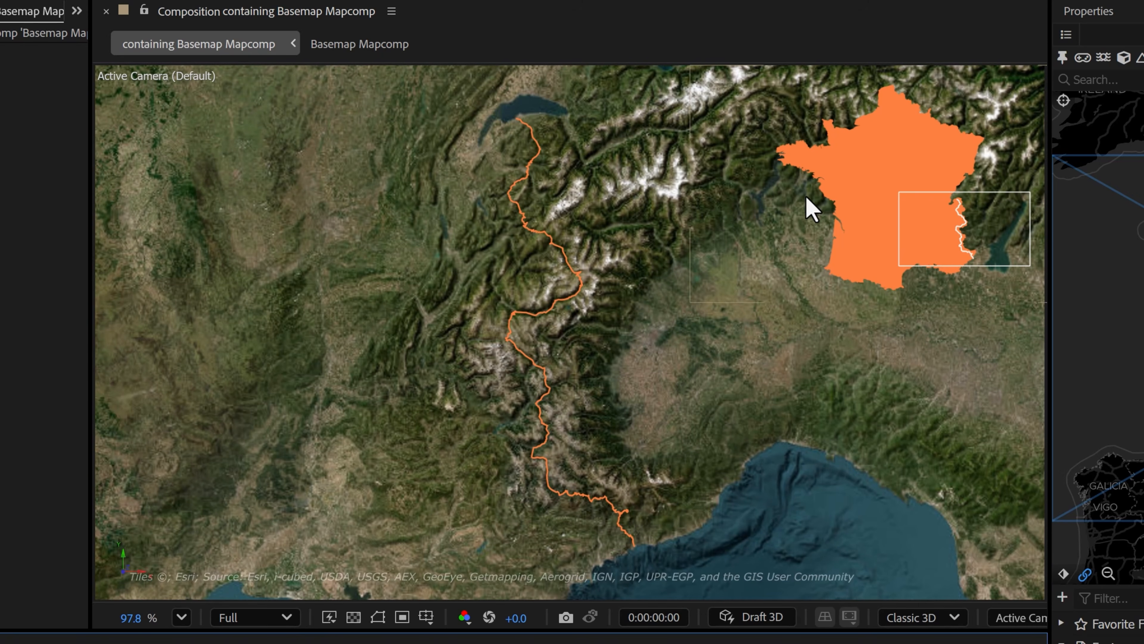
- Move the Locator Mapcomp layer together with its overlays and lock the view rectangle and white track layers
click(775, 228)
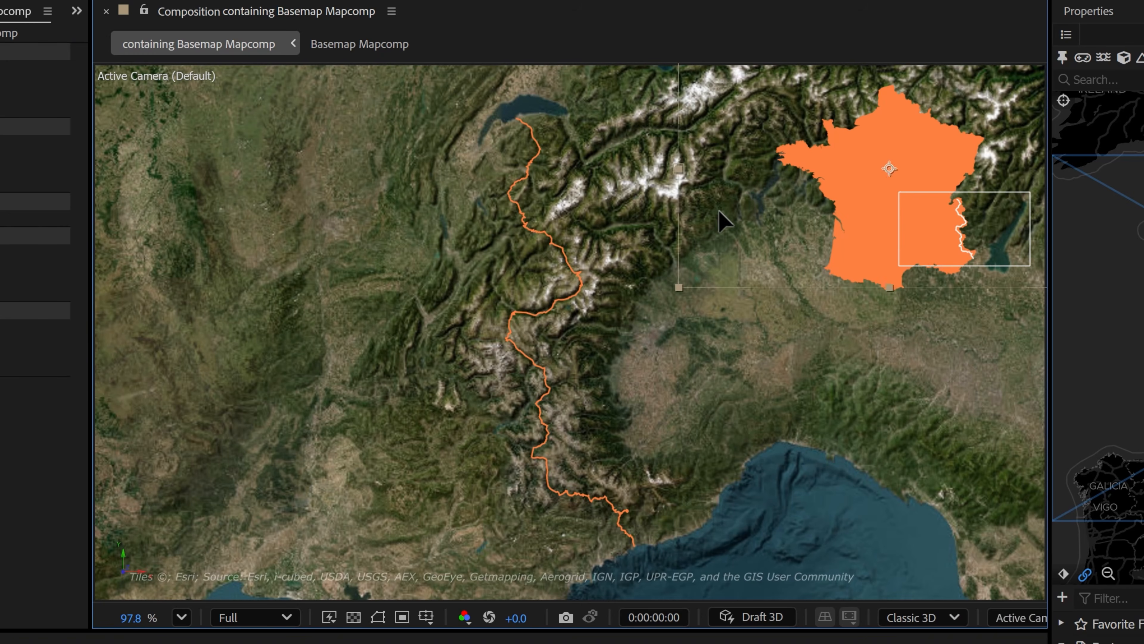
drag(756, 249, 662, 316)
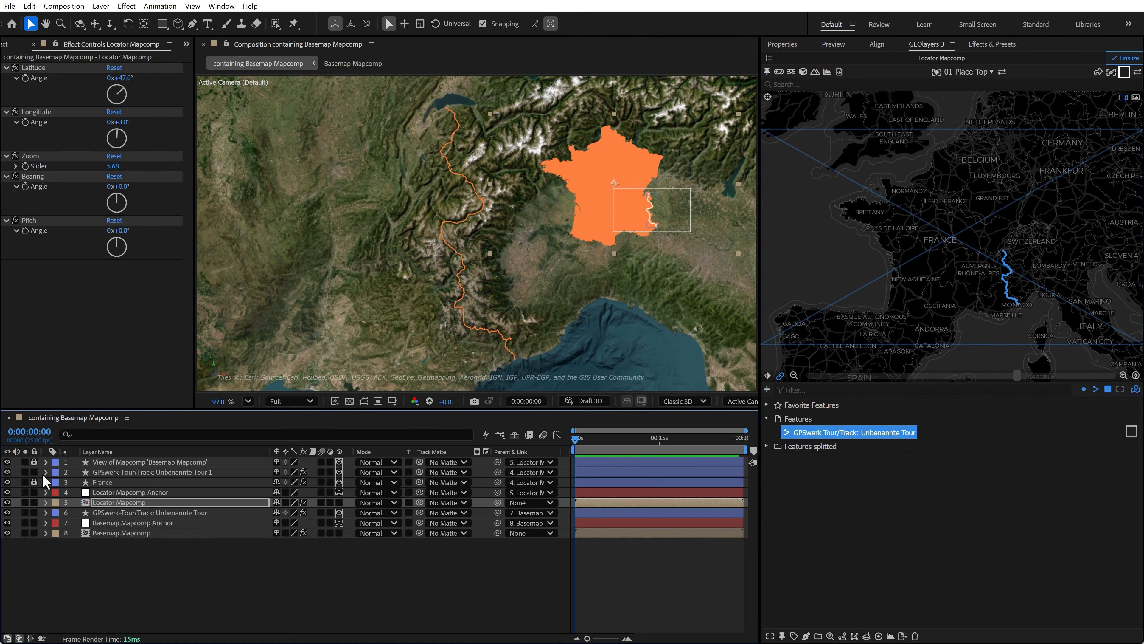
click(126, 503)
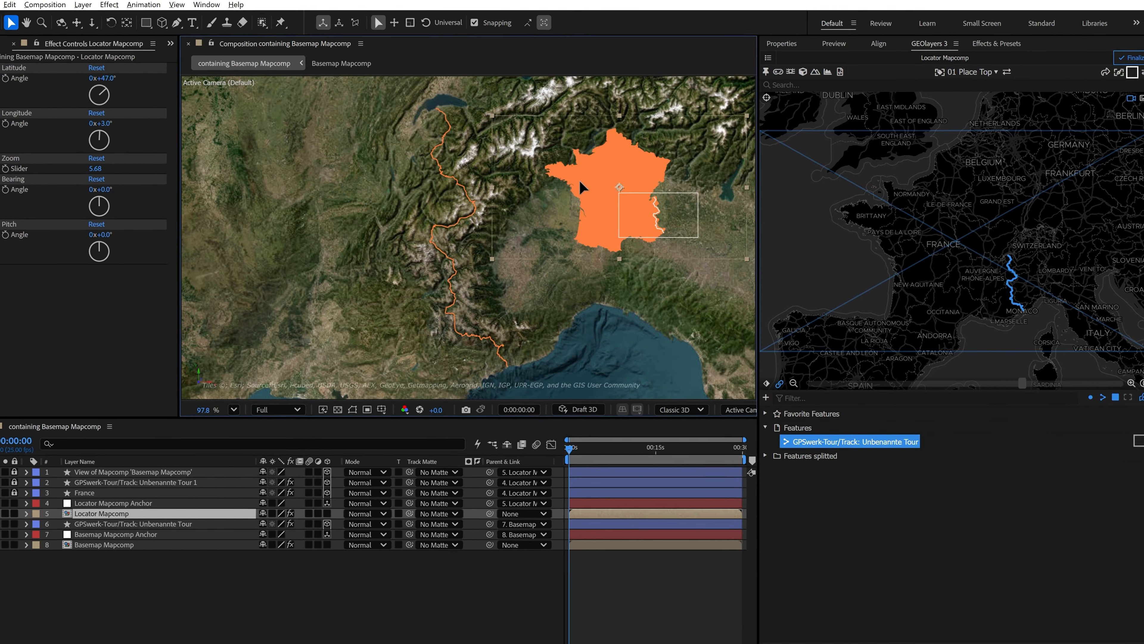
- Align the Locator Mapcomp layer to the composition's right and top edges and shift it right so France sits near the corner
click(876, 44)
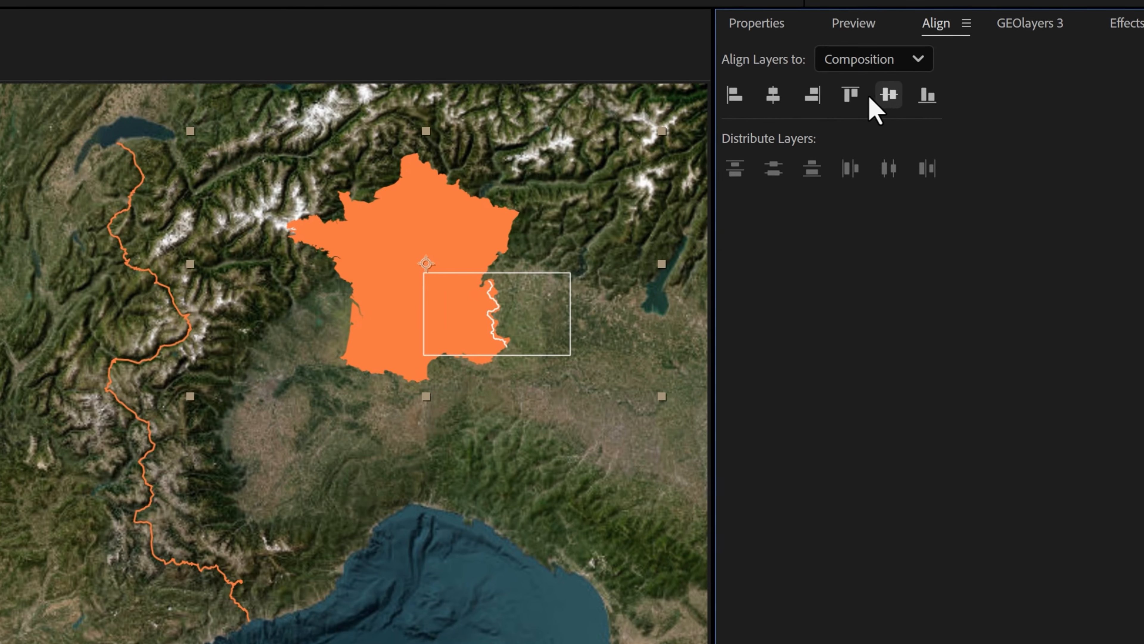
click(813, 96)
click(850, 94)
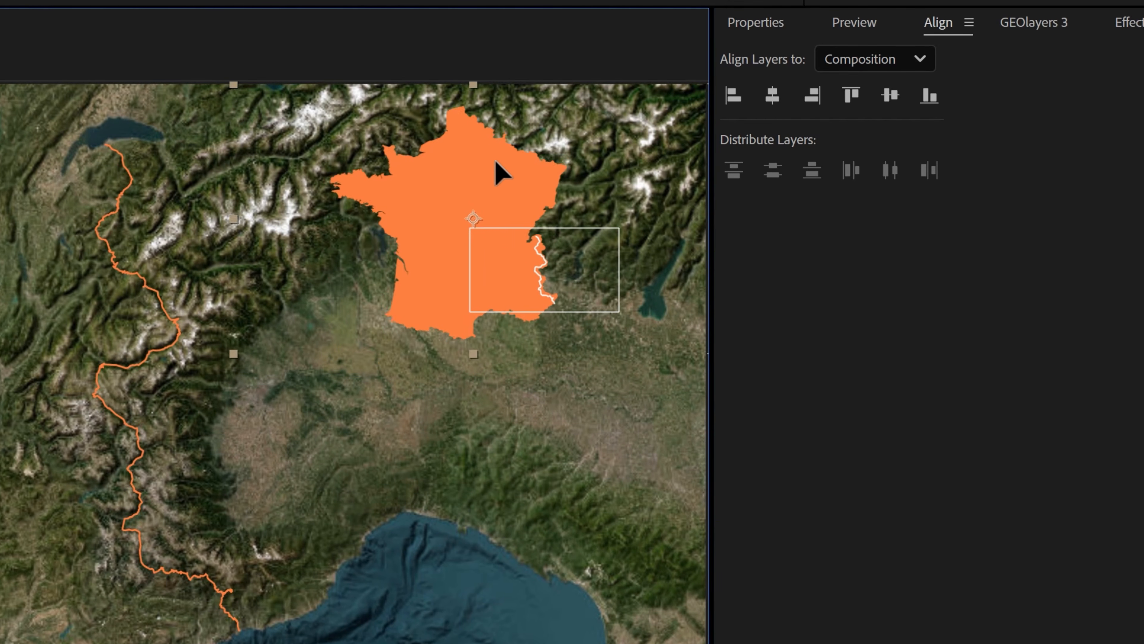
drag(495, 161, 541, 166)
key(F2)
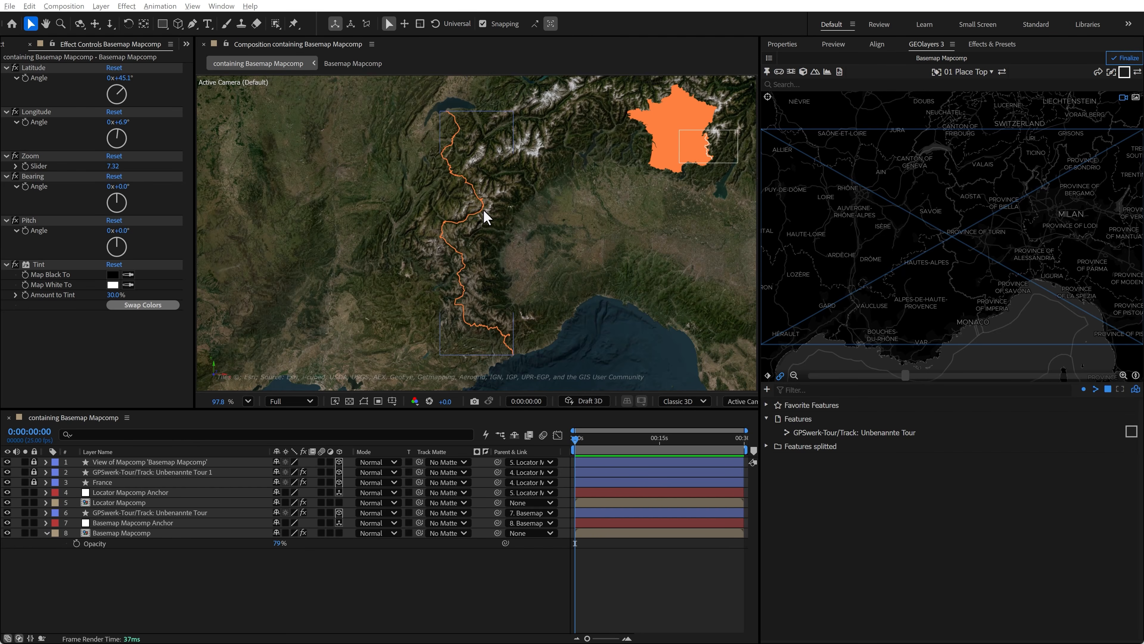
click(463, 221)
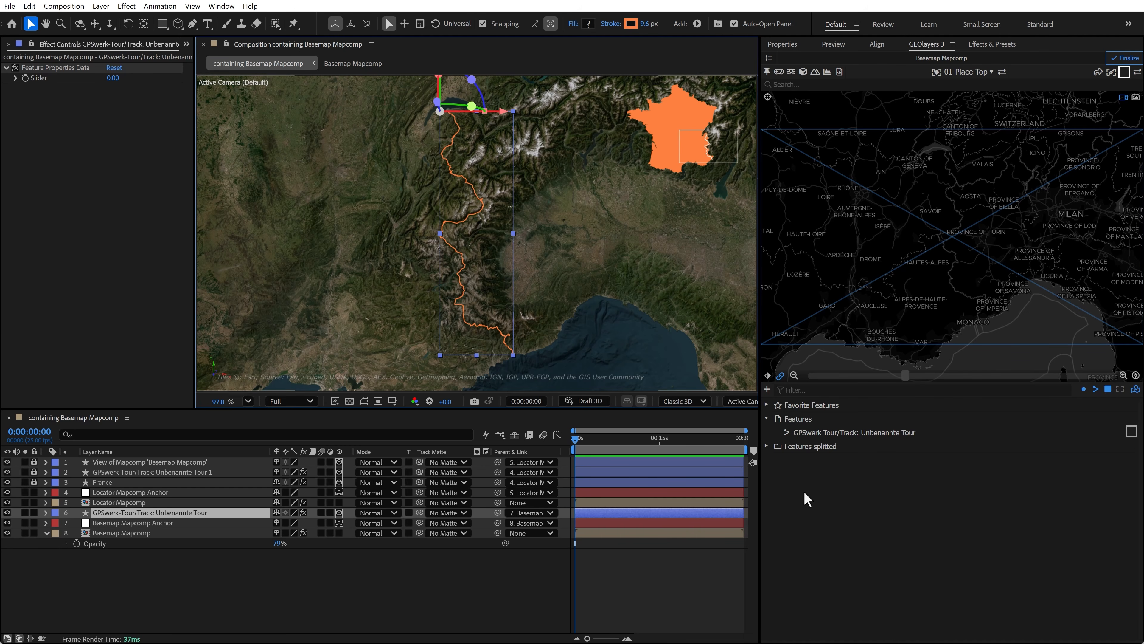
click(822, 438)
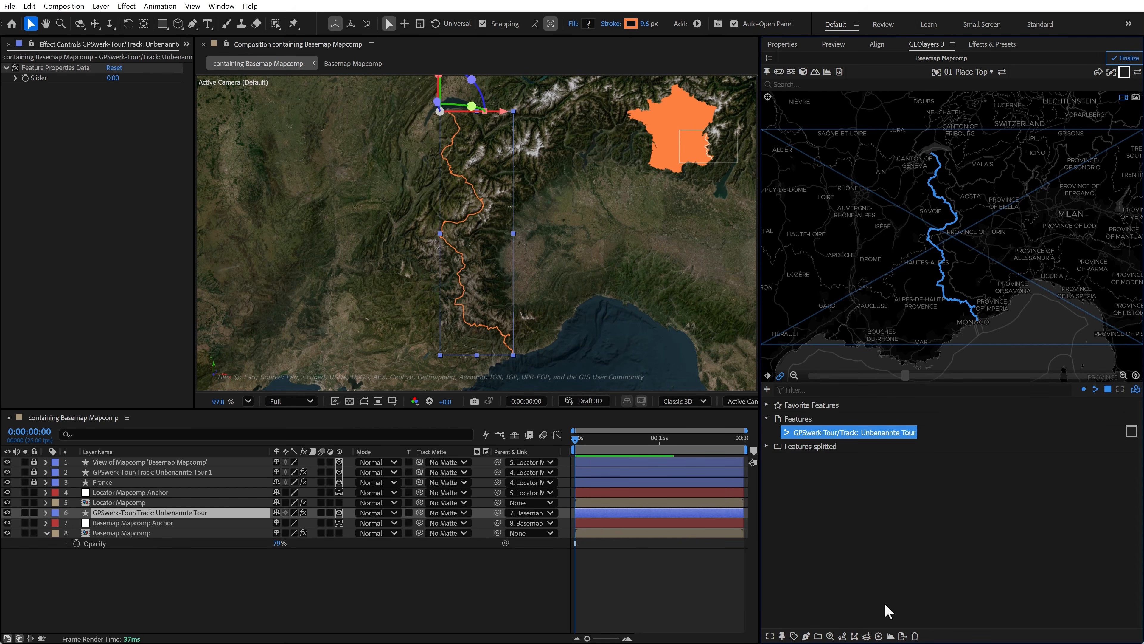
click(891, 635)
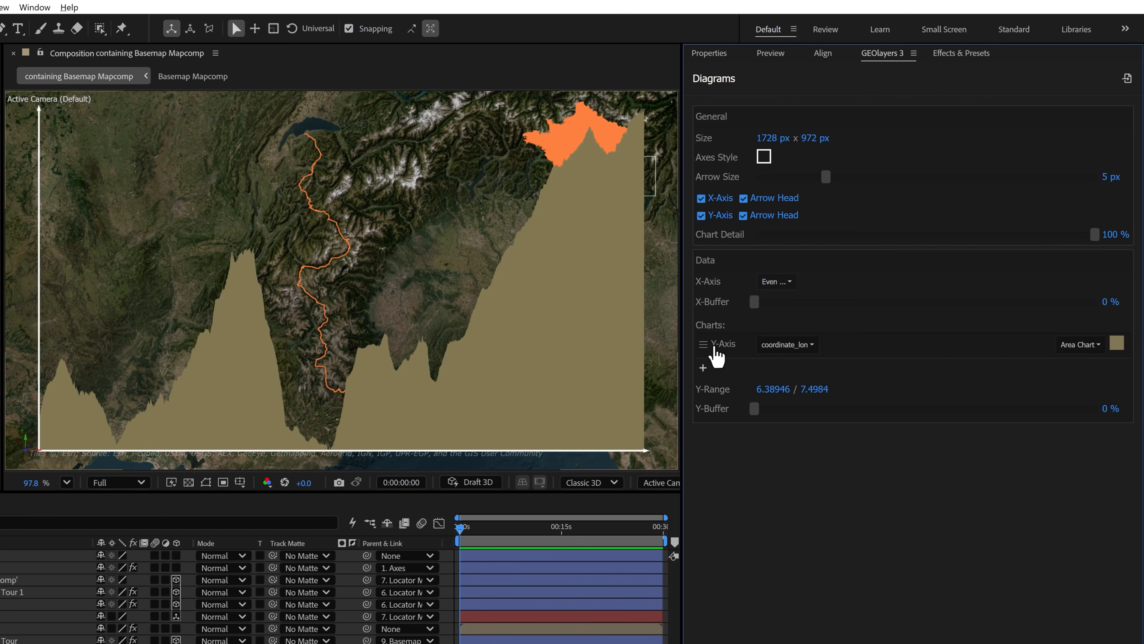
click(784, 345)
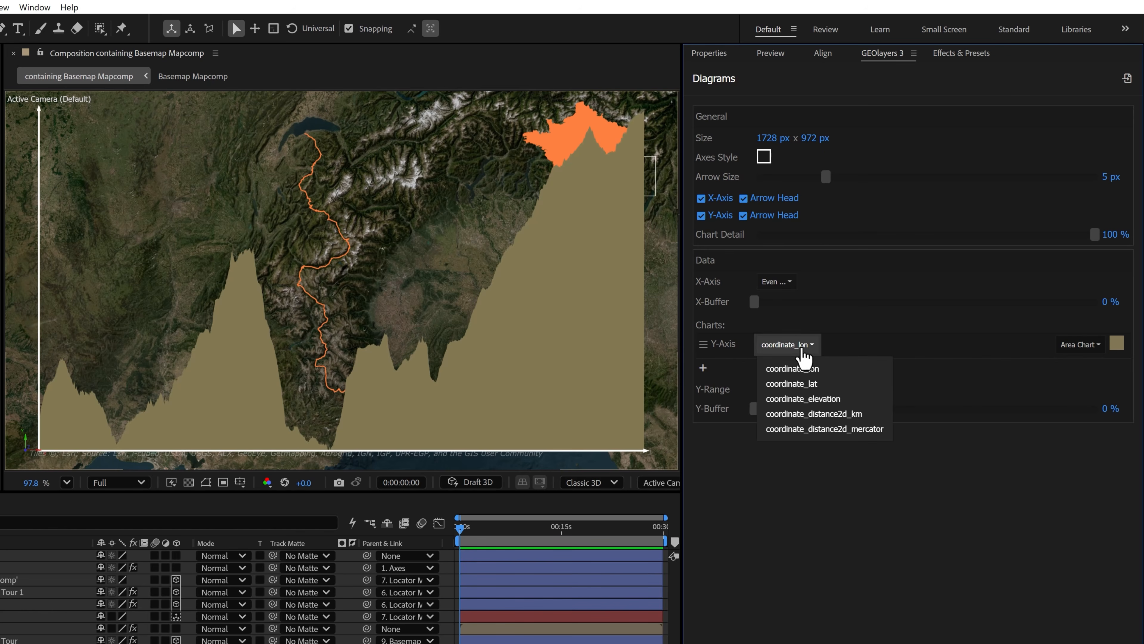
click(813, 399)
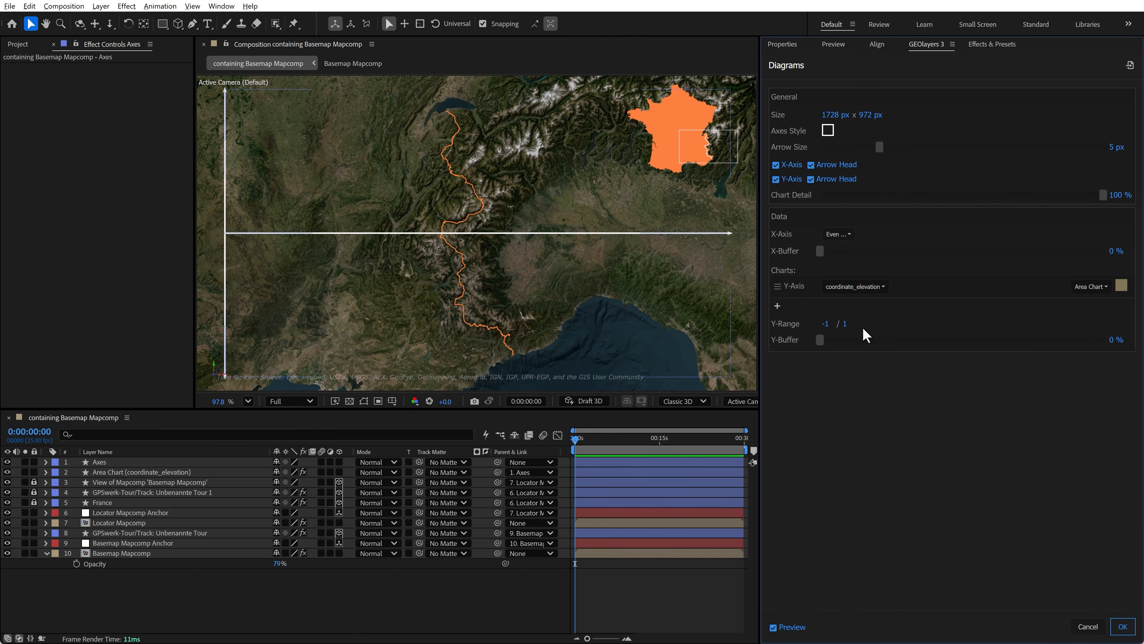
click(1087, 627)
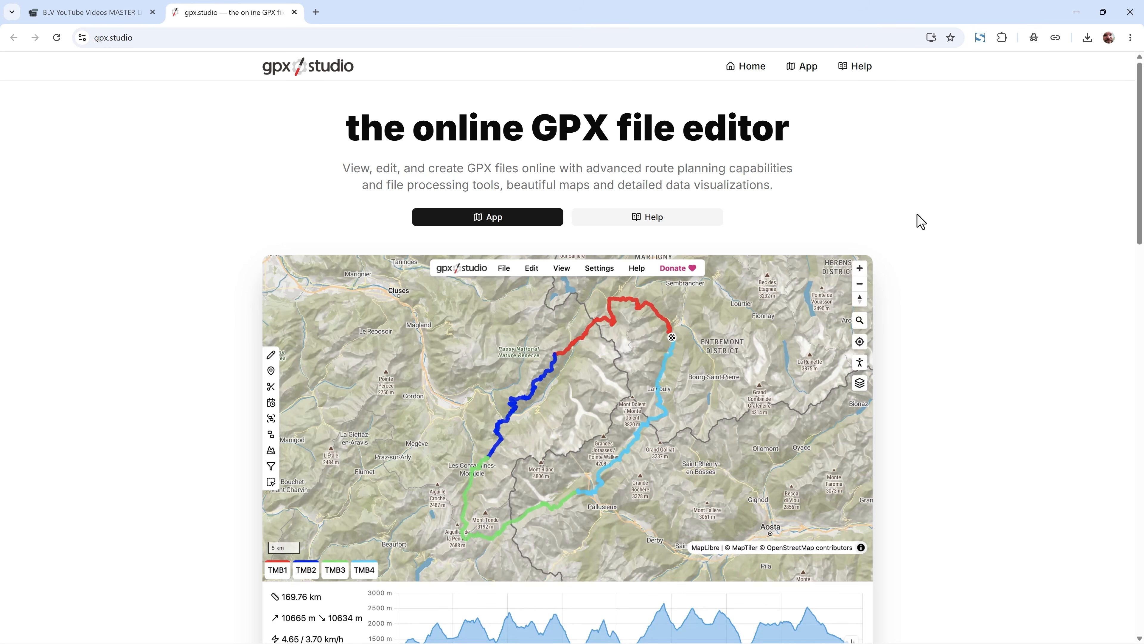
- Switch to gpx.studio in the browser, open its map editor and bring Europe into view
scroll(994, 239, down, 3)
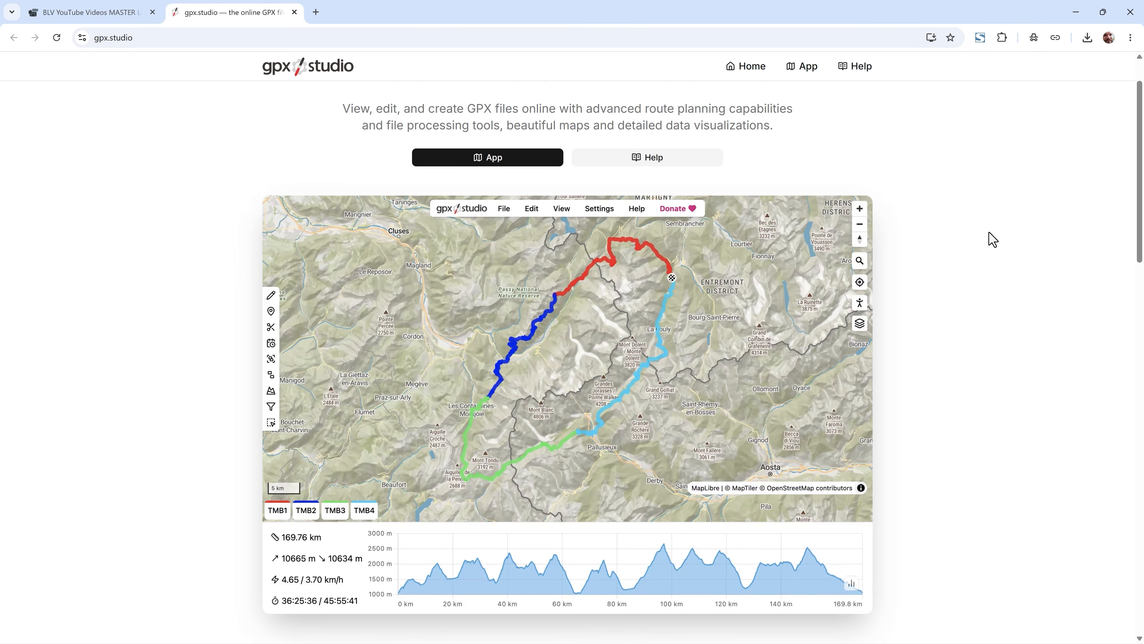
scroll(993, 239, up, 3)
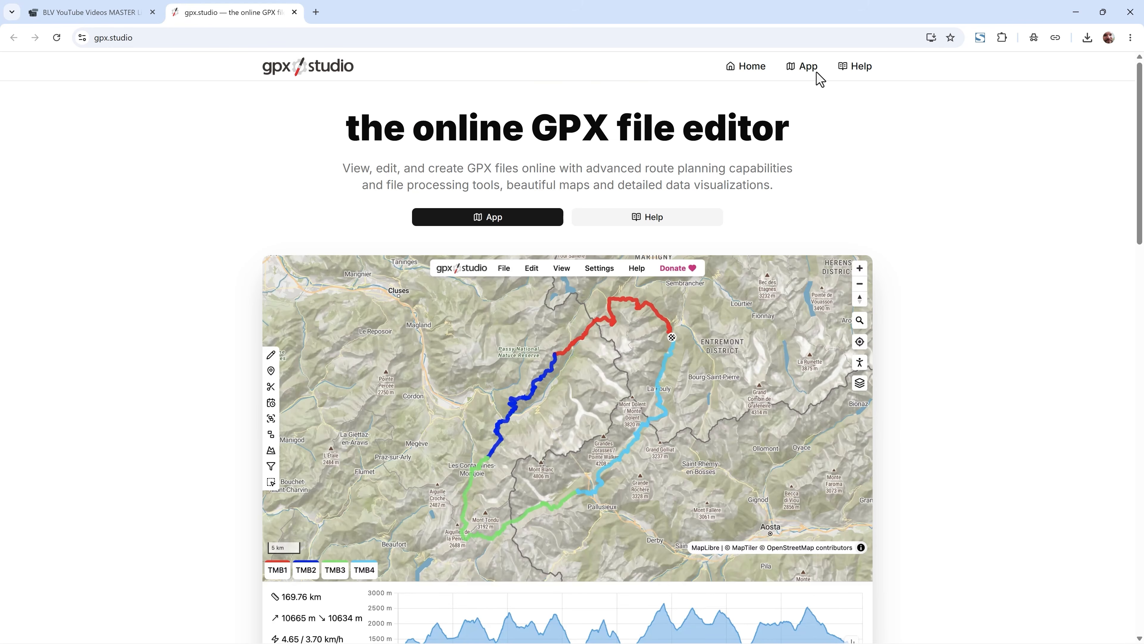
click(816, 72)
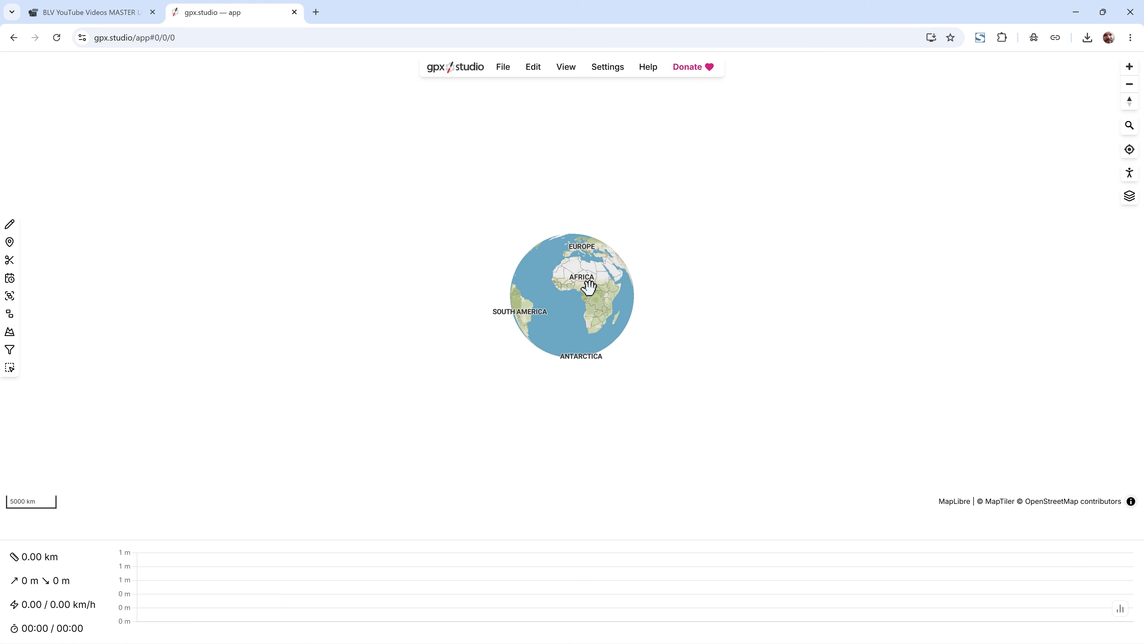
scroll(589, 287, up, 5)
drag(567, 233, 537, 335)
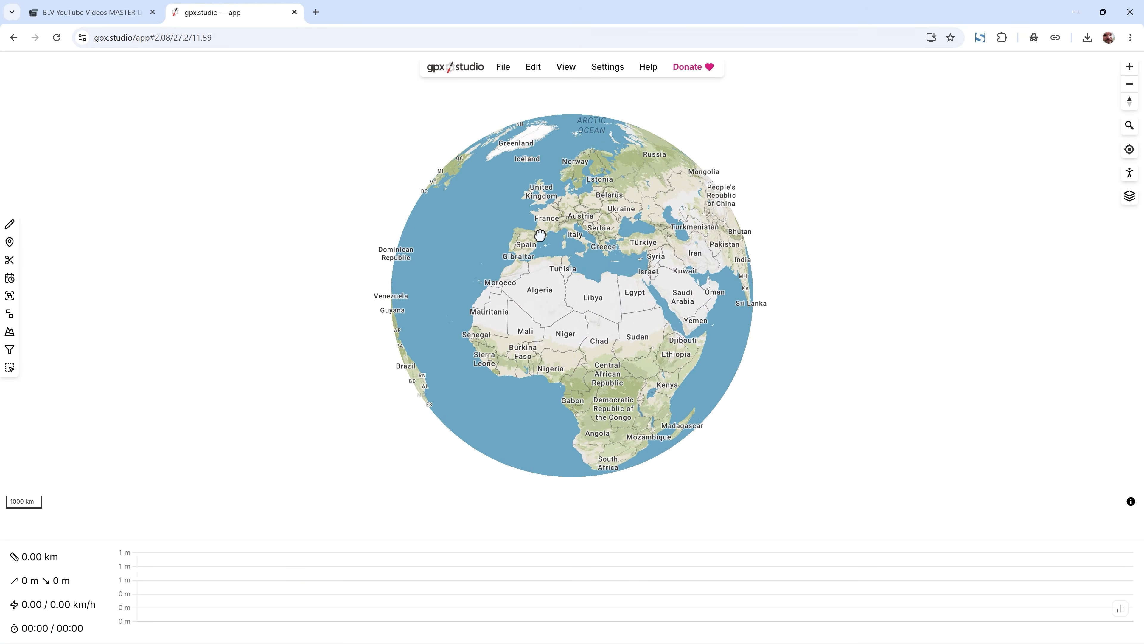
scroll(540, 235, up, 5)
drag(570, 225, 576, 326)
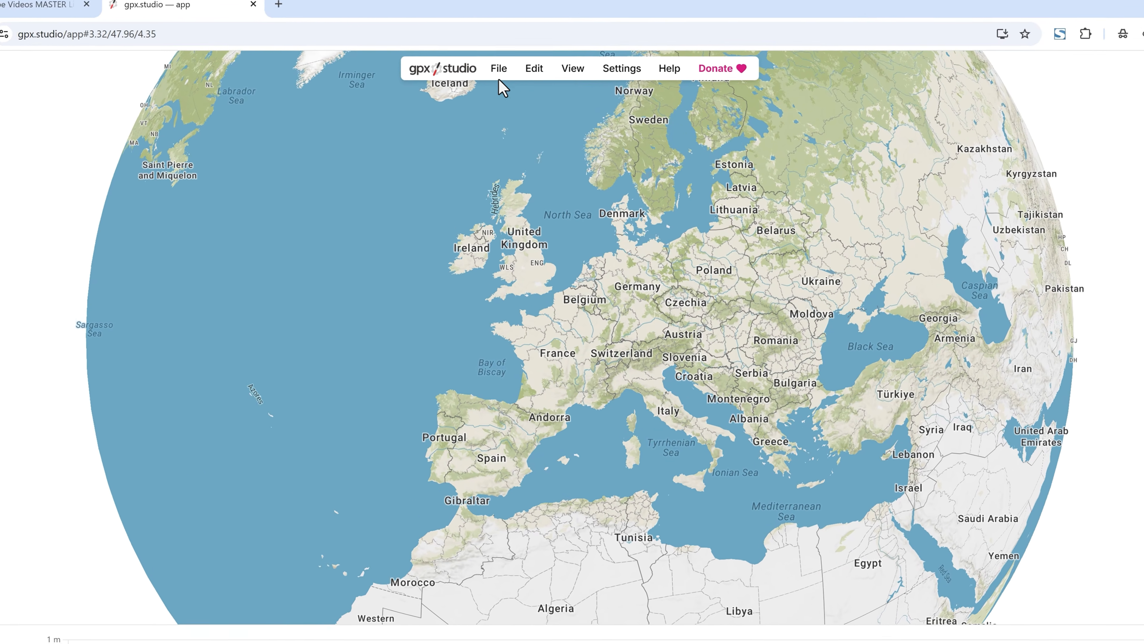
- Load 01routedesgrandesaples.gpx from the 11-map data folder into the map editor
click(504, 68)
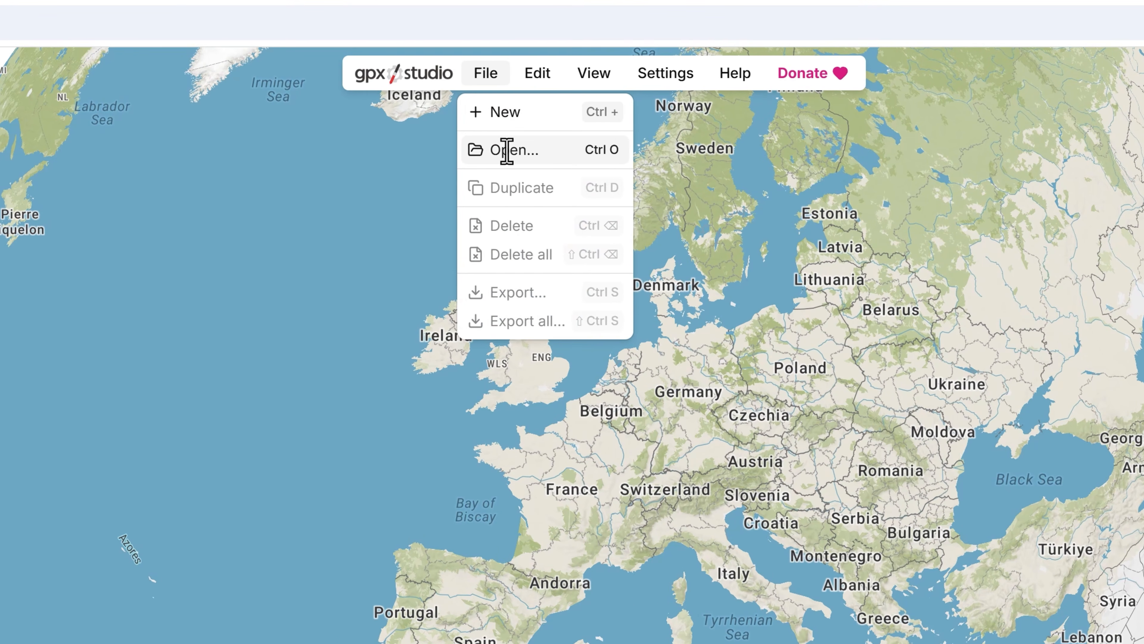
click(507, 151)
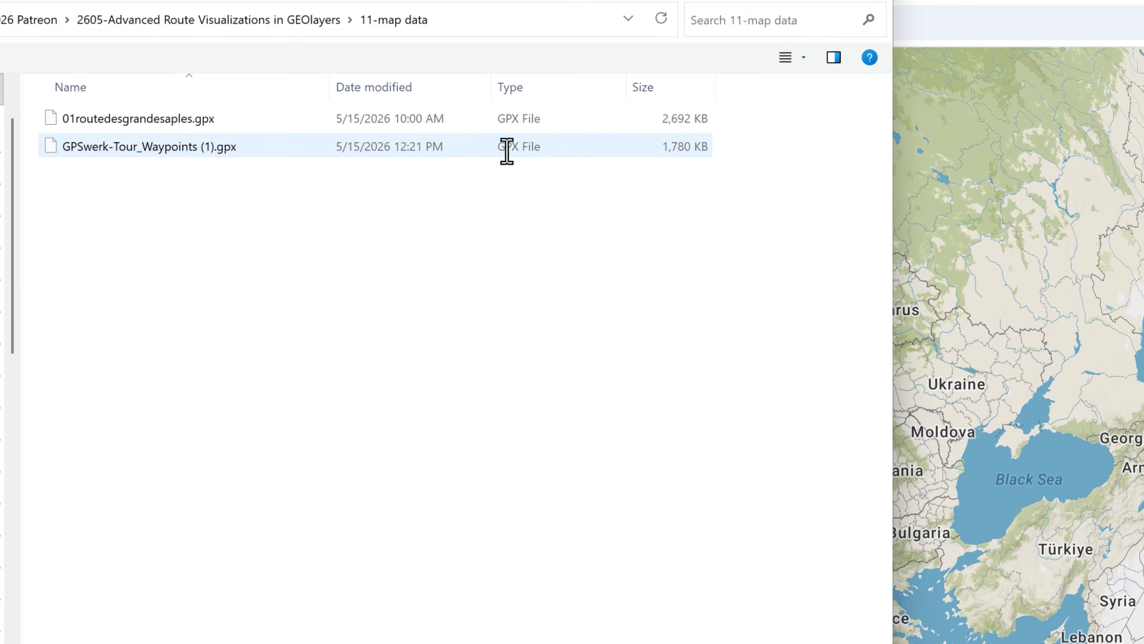
click(112, 114)
double_click(112, 113)
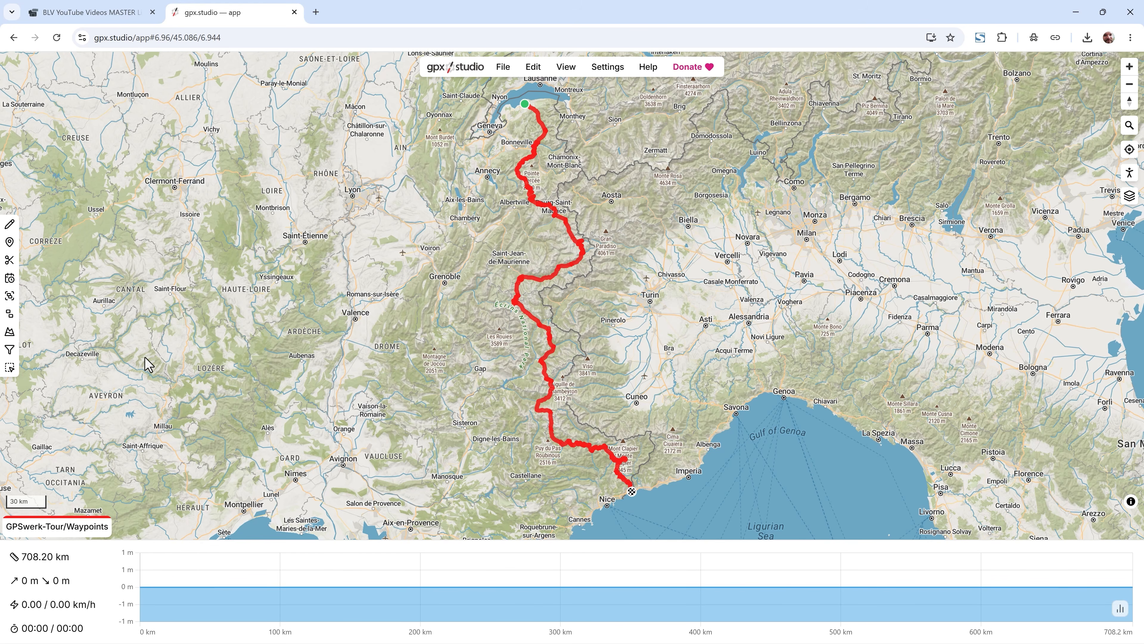
- Request elevation data for the loaded route and open the file commands for exporting it
click(10, 333)
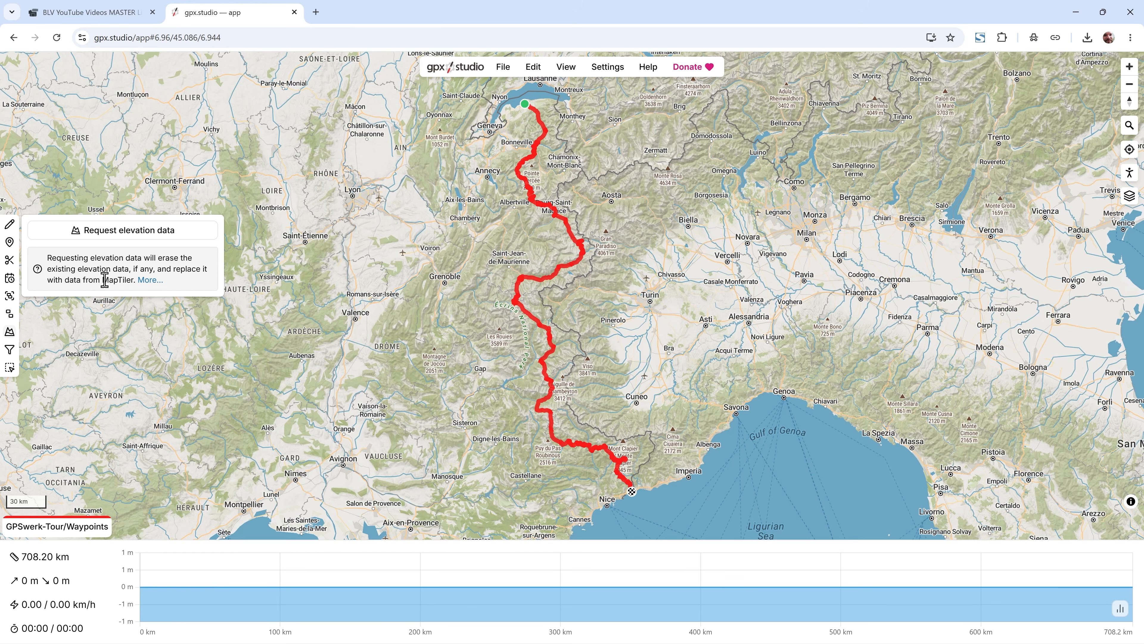
click(135, 236)
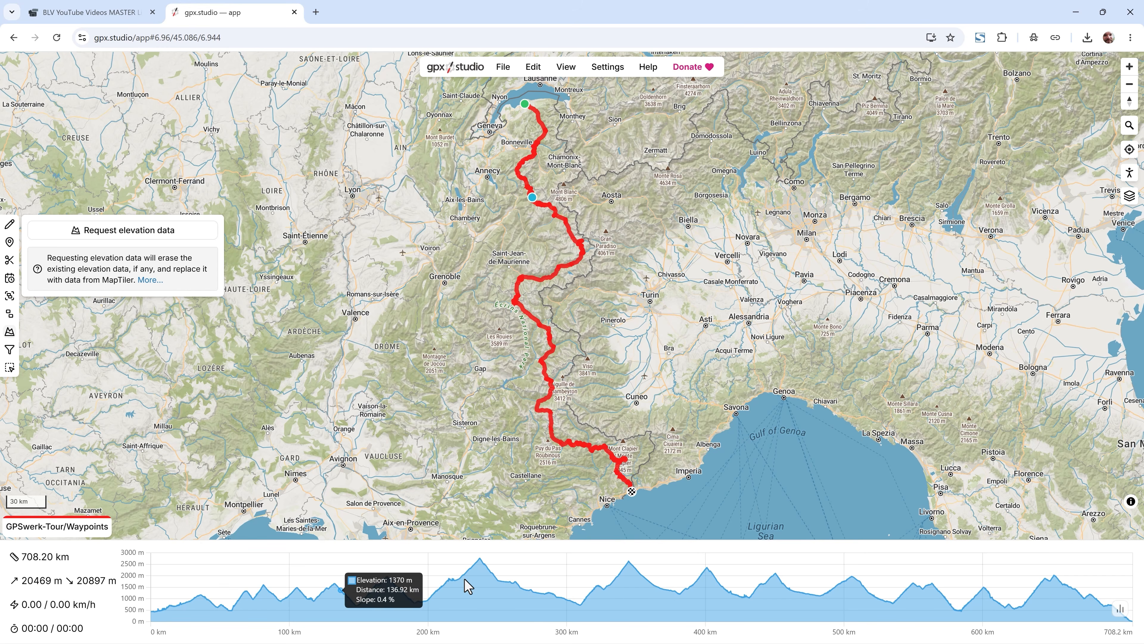
click(503, 69)
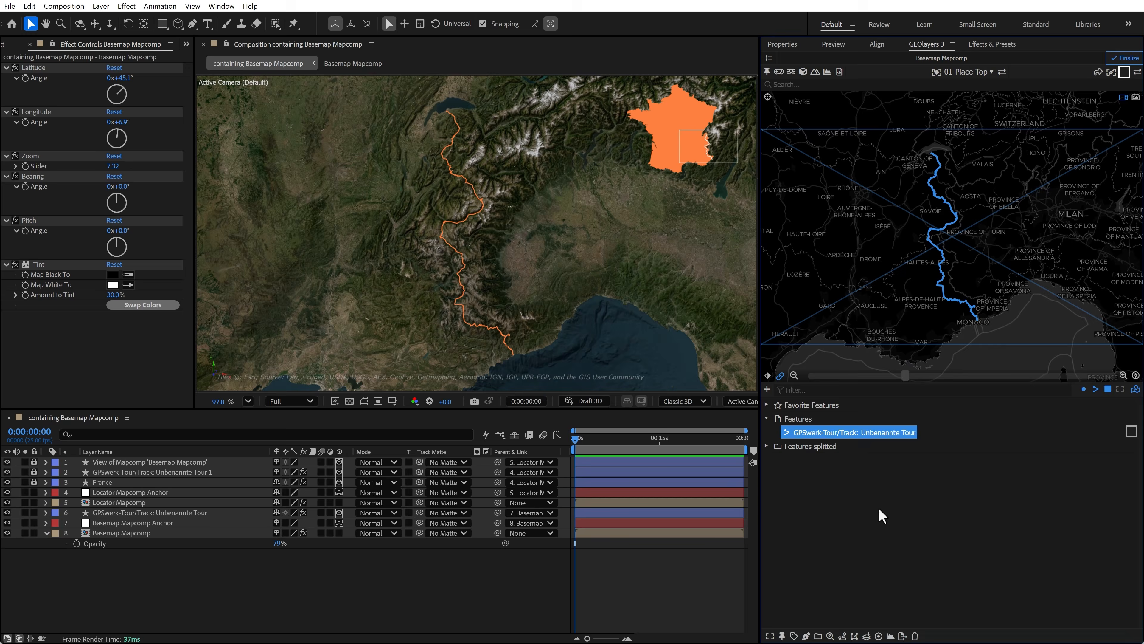
- Import GPSwerk-Tour_Waypoints (1).gpx from the 11-map data folder into the GEOlayers feature list in After Effects and expand the new Features group
click(880, 509)
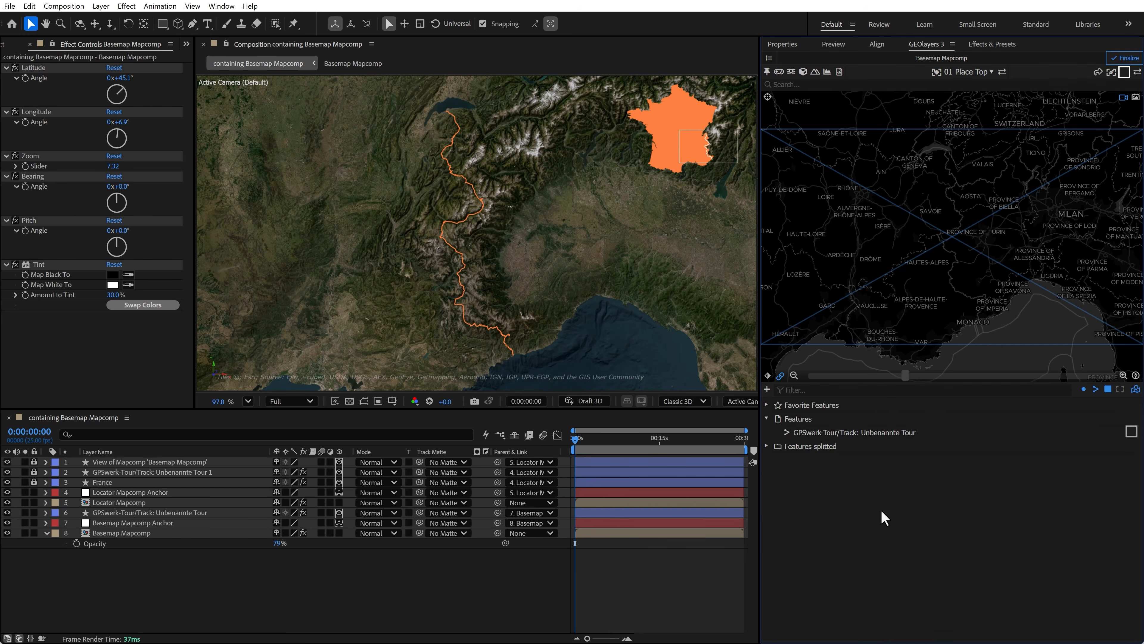
key(alt+Tab)
key(alt+Tab)
key(alt+Tab)
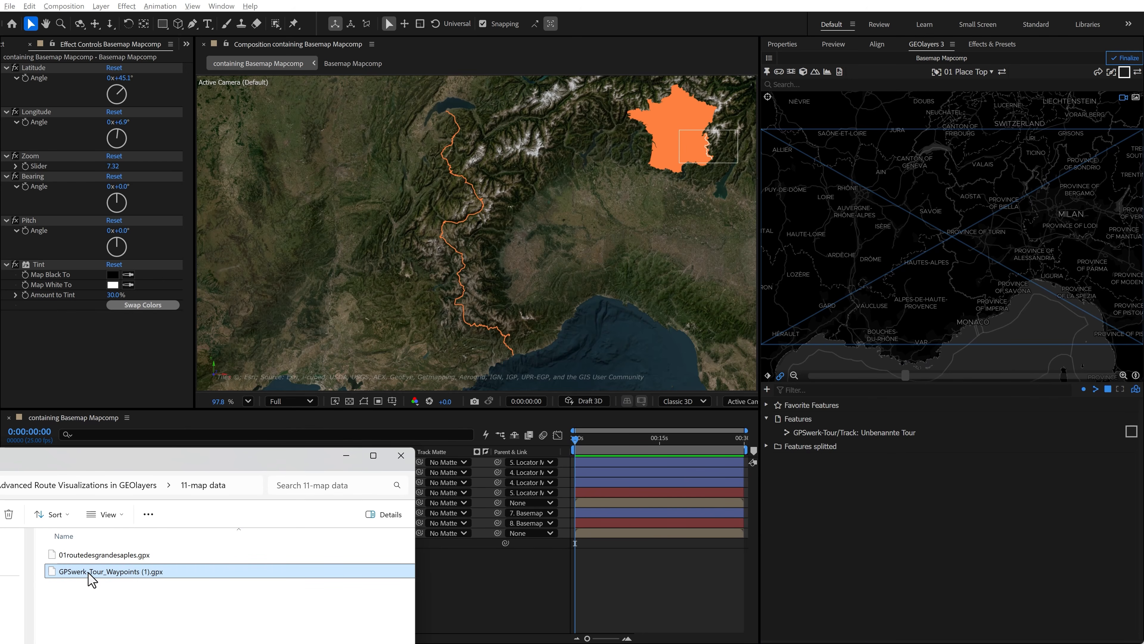
drag(92, 580, 832, 522)
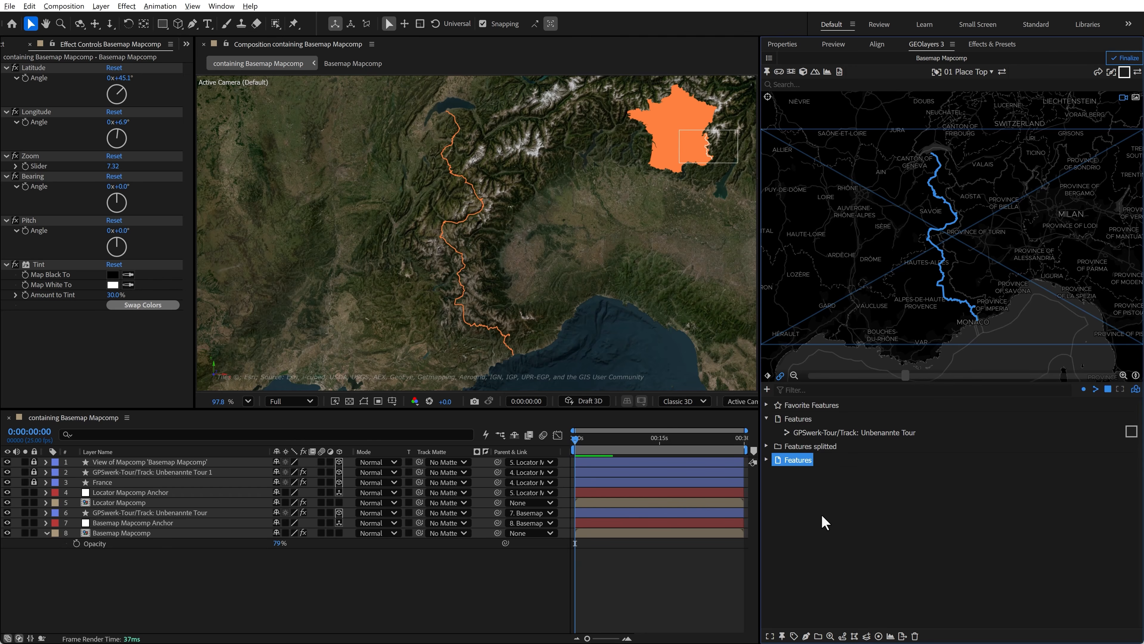
click(766, 460)
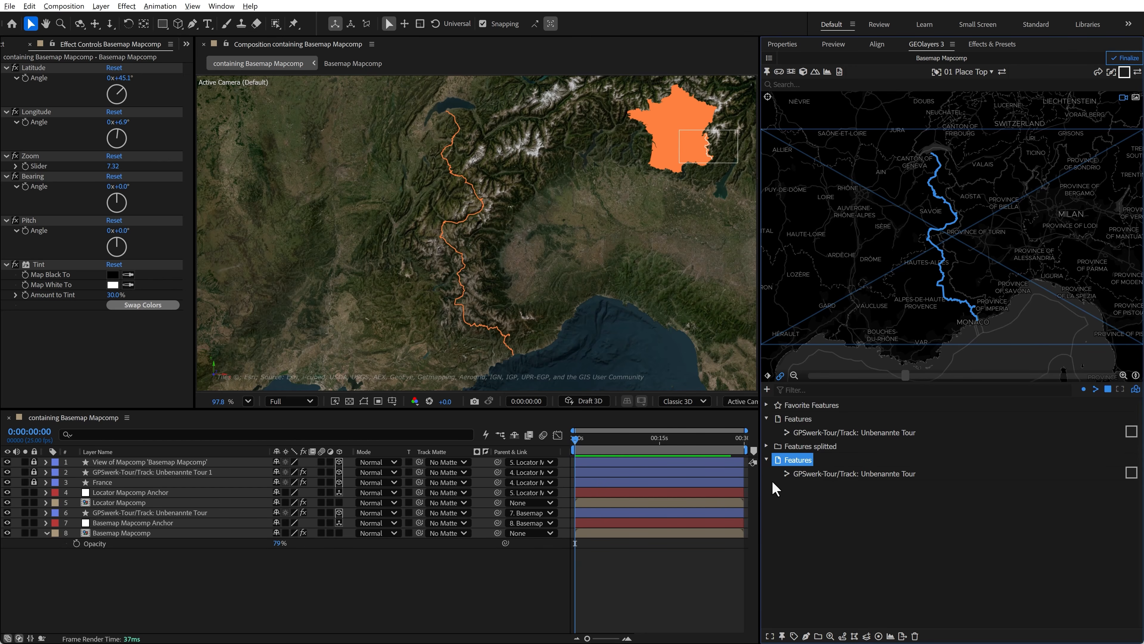
- Start a diagram for the newly imported track with coordinate_elevation on the Y-axis and a height of 150 px
click(831, 479)
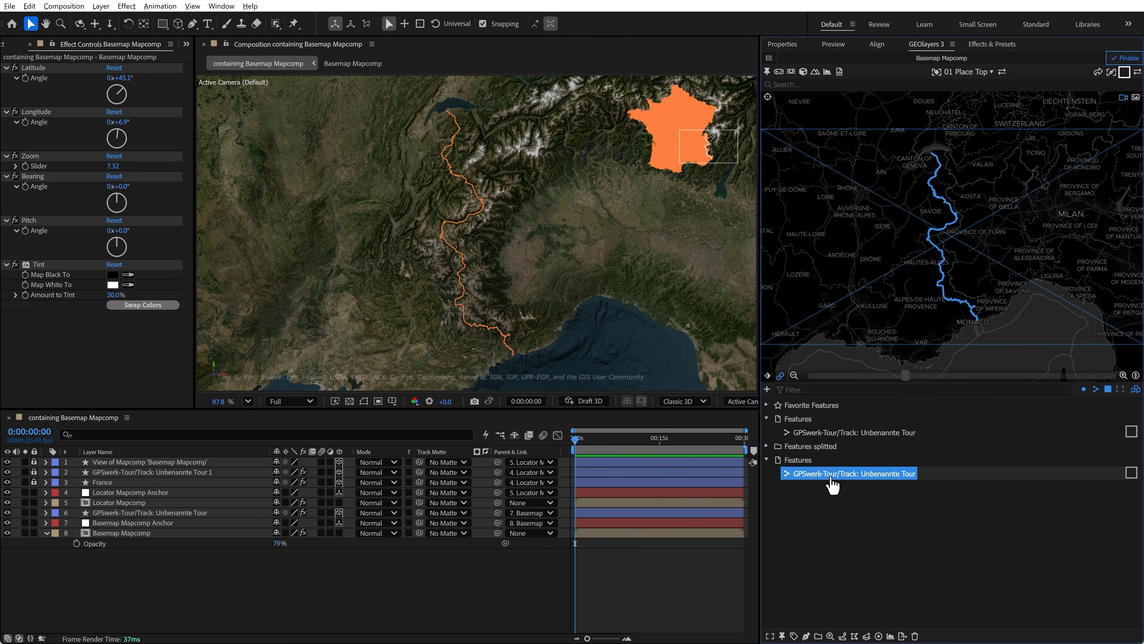
click(890, 636)
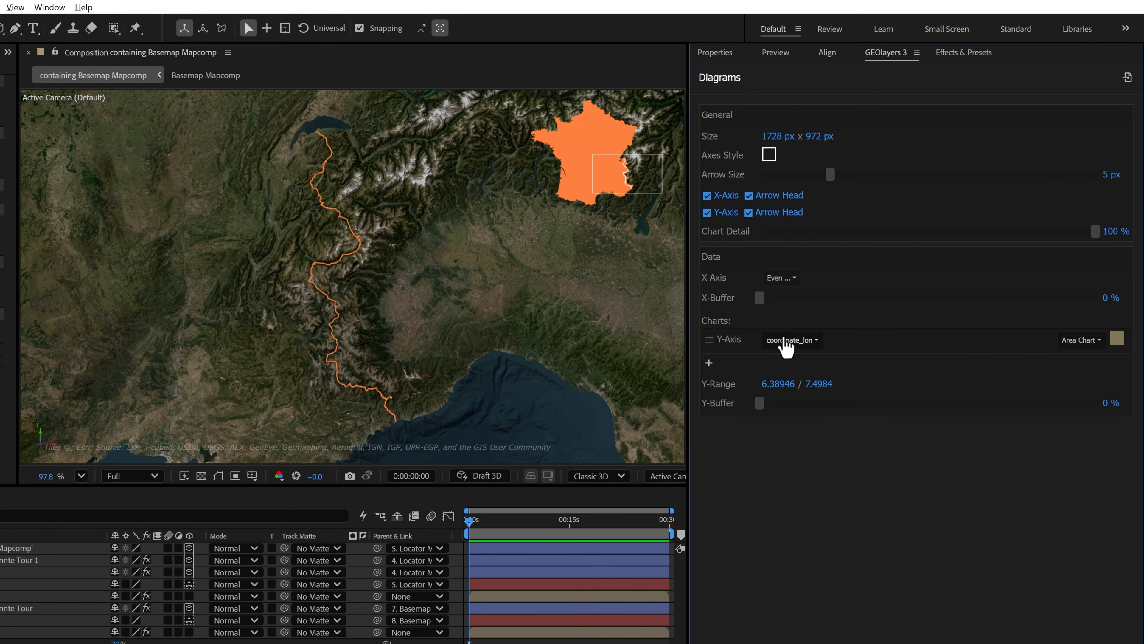
click(785, 341)
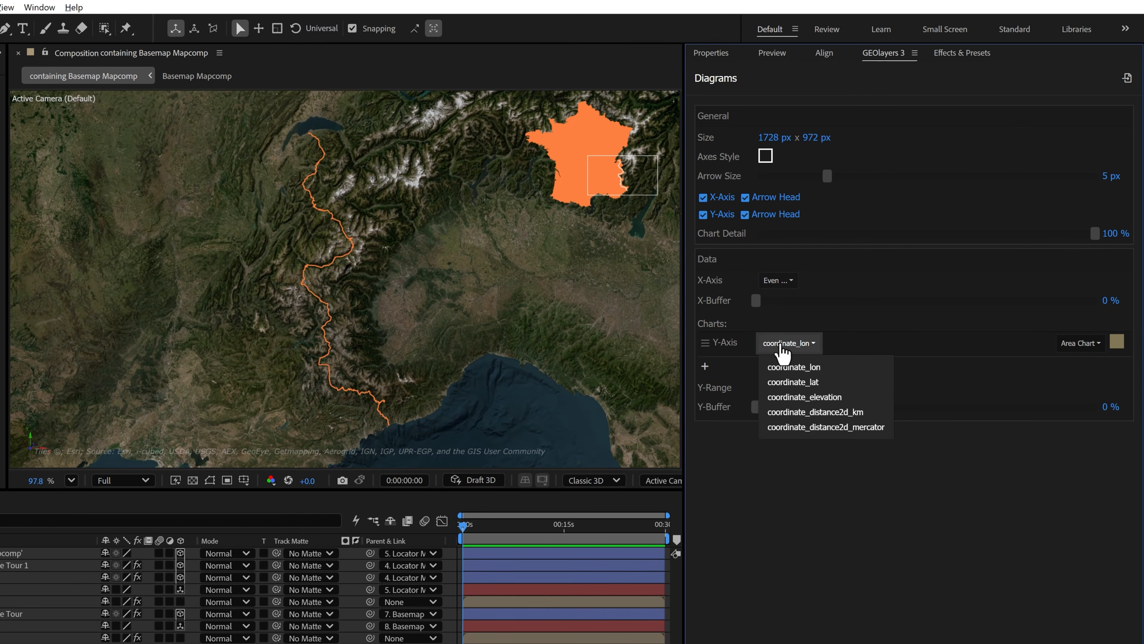
click(791, 396)
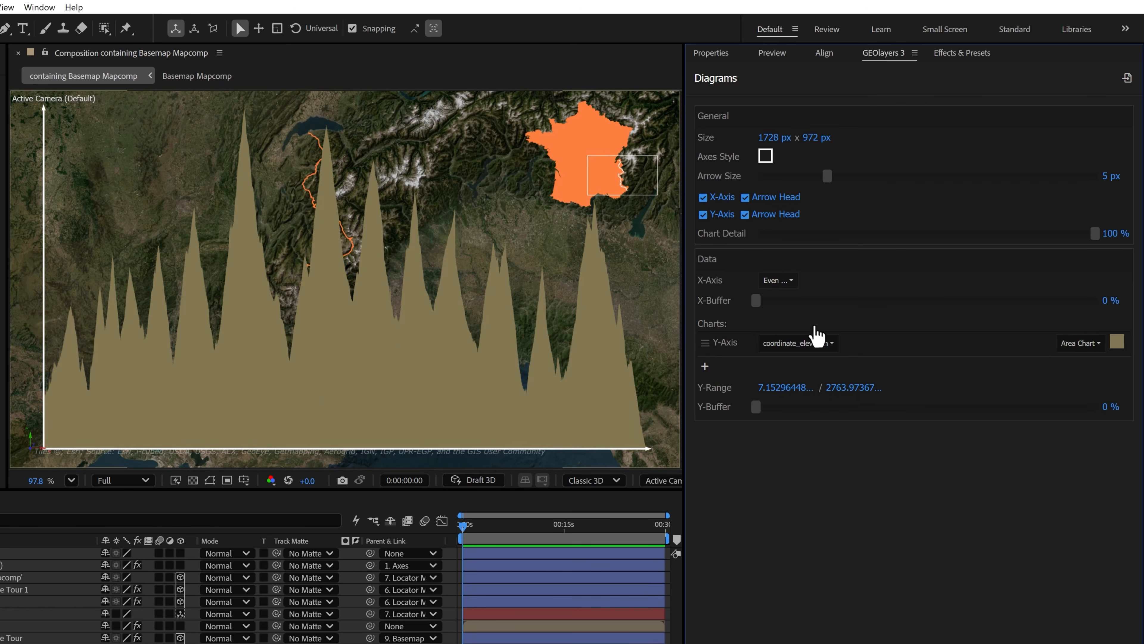
click(816, 138)
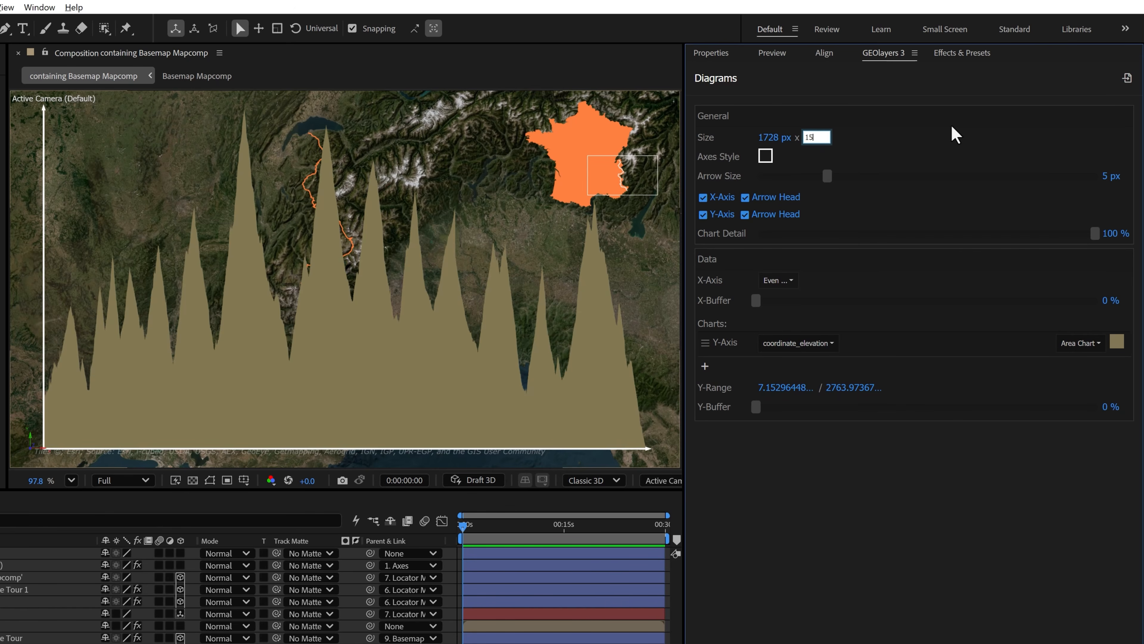
key(Return)
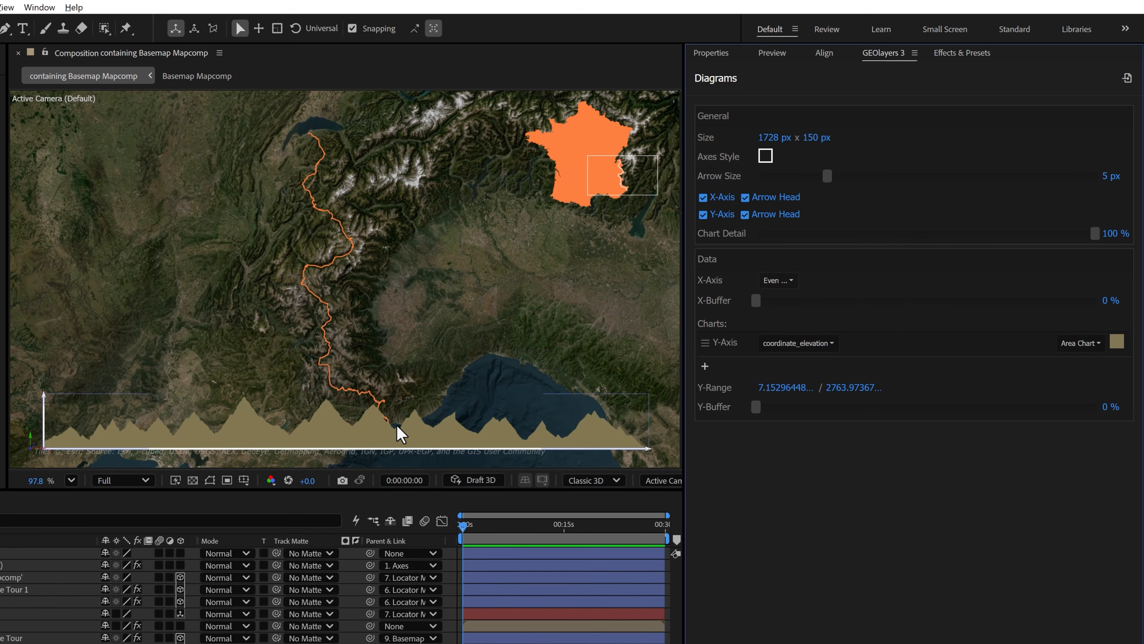
- Set the diagram's X-axis to coordinate_distance2d_mercator and check the elevation profile's shape up close
scroll(406, 423, up, 2)
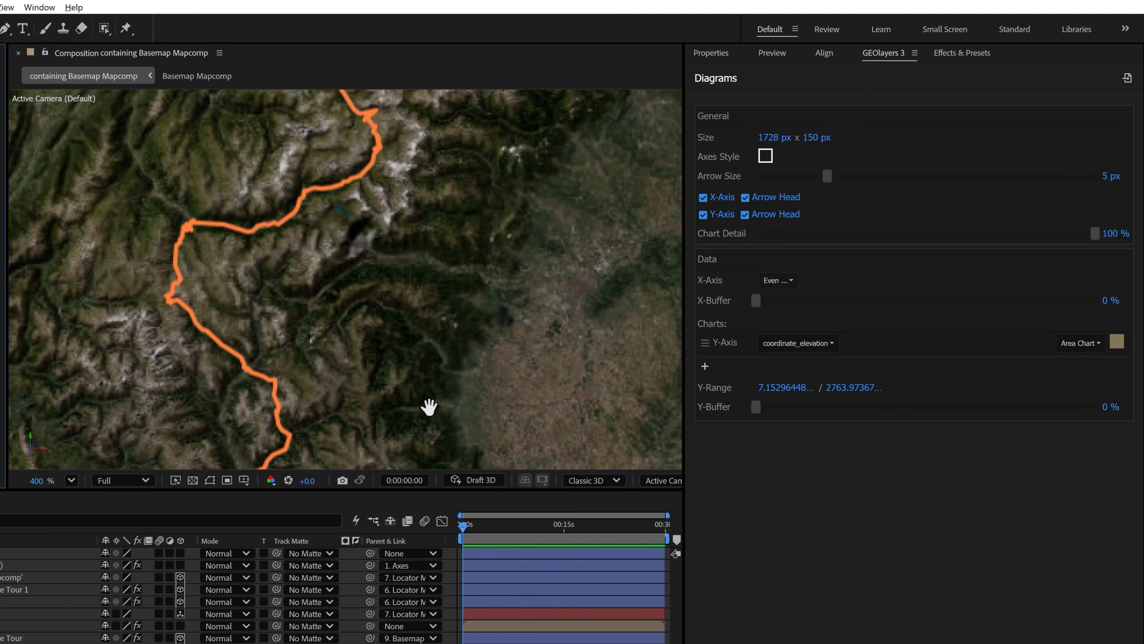
drag(429, 406, 261, 133)
drag(472, 355, 370, 49)
drag(567, 296, 489, 299)
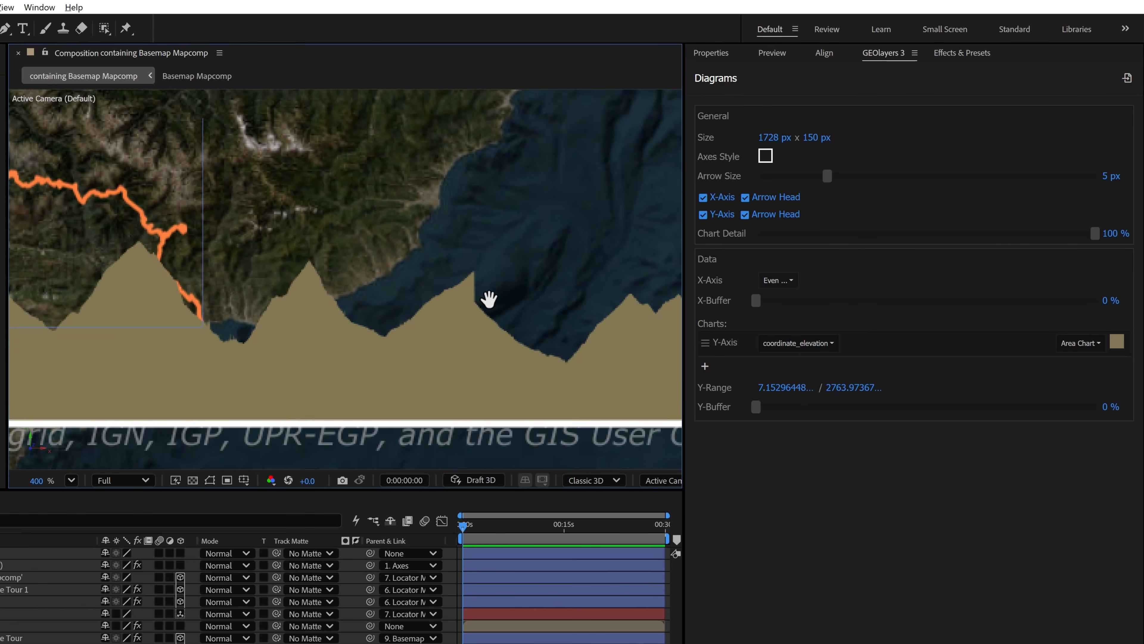
key(v)
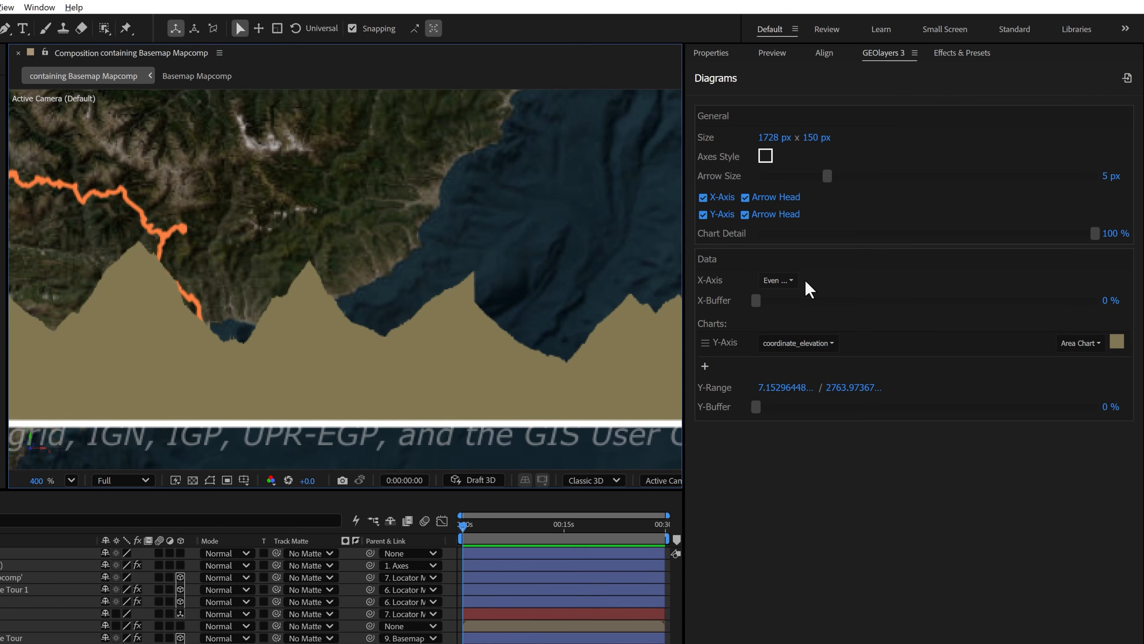
click(784, 281)
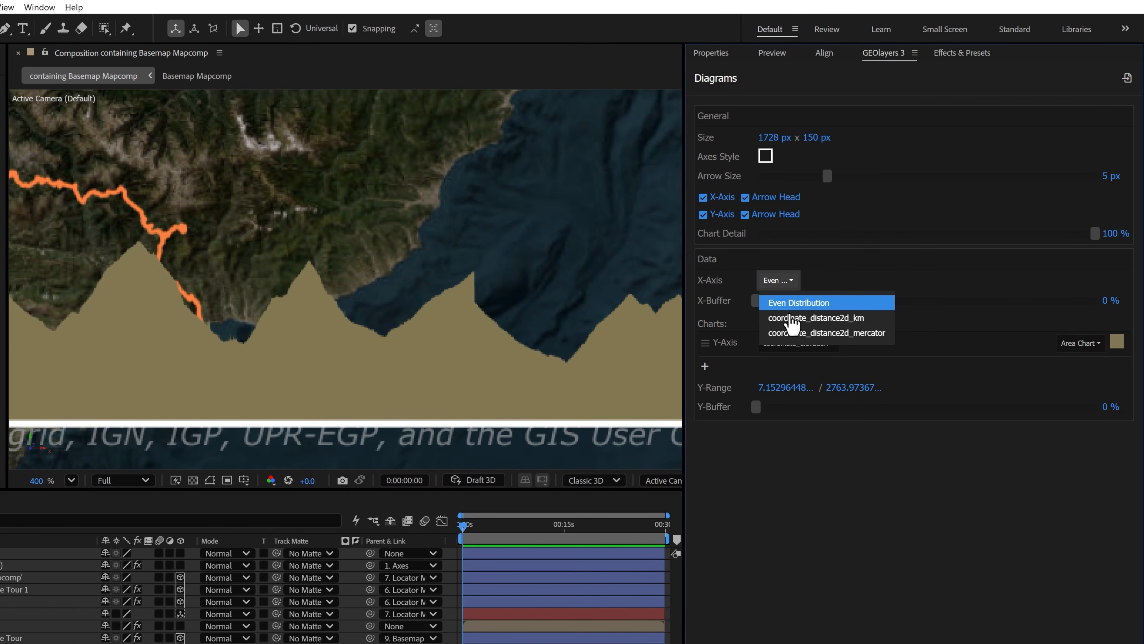
click(788, 333)
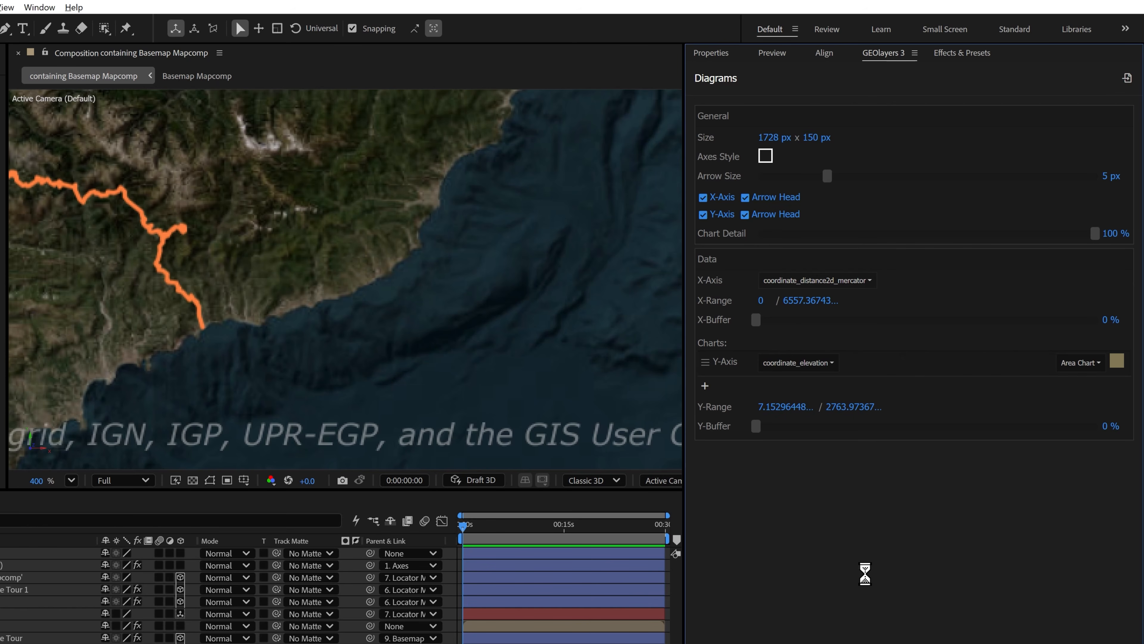
drag(260, 339, 461, 379)
drag(358, 374, 540, 351)
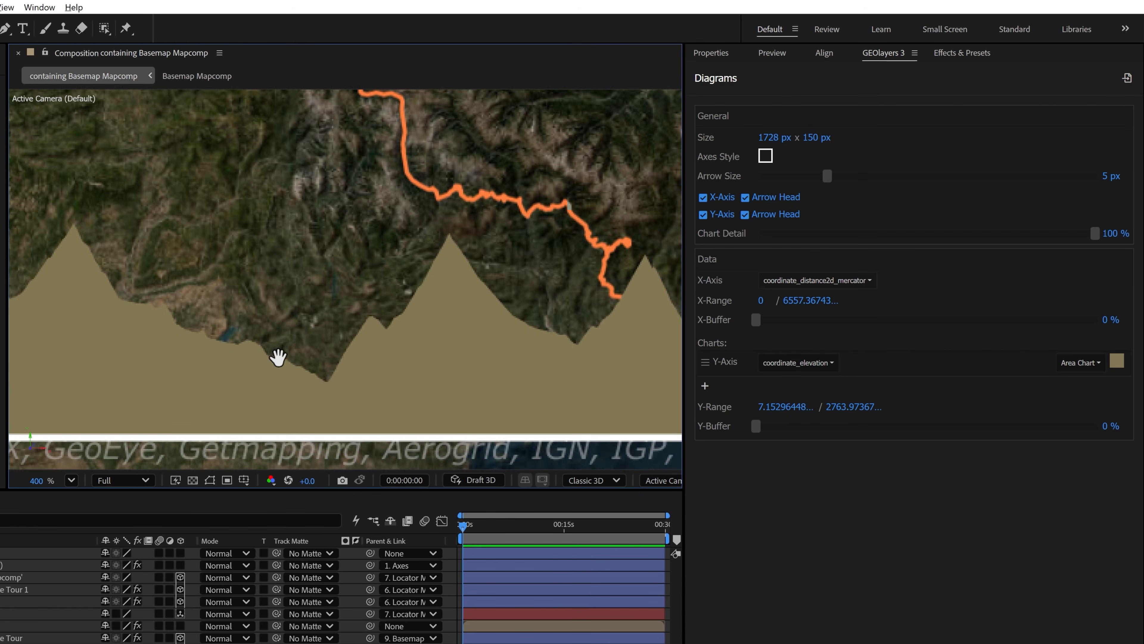
drag(135, 355, 700, 331)
drag(361, 335, 469, 332)
key(shift+/)
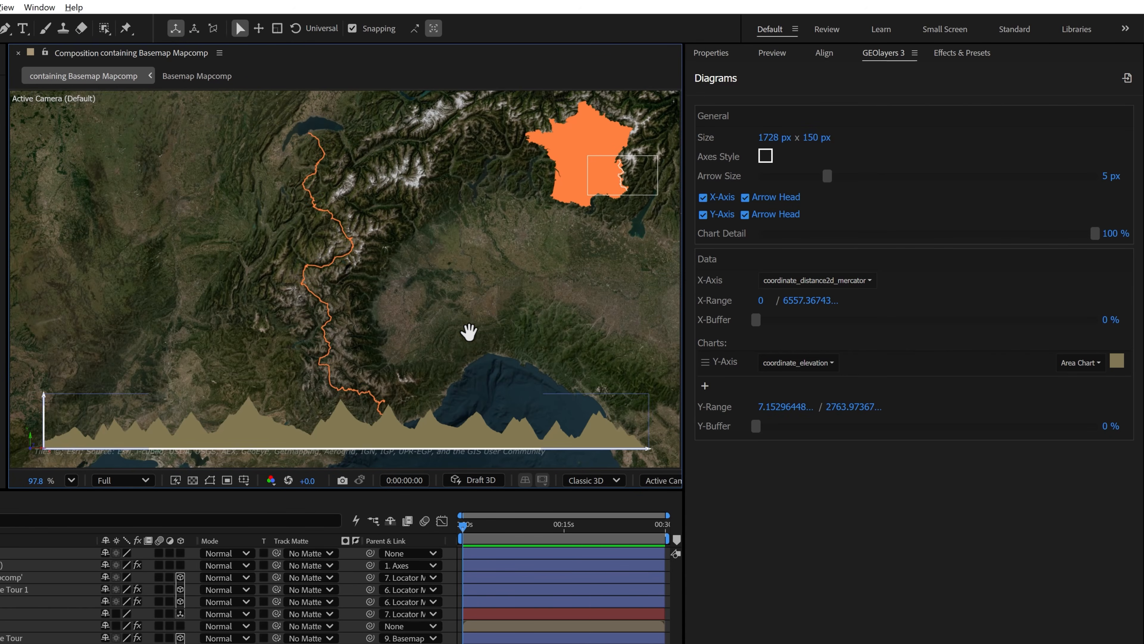
- Apply the solid orange fill style to the coordinate_elevation area chart and create the diagram
click(1117, 361)
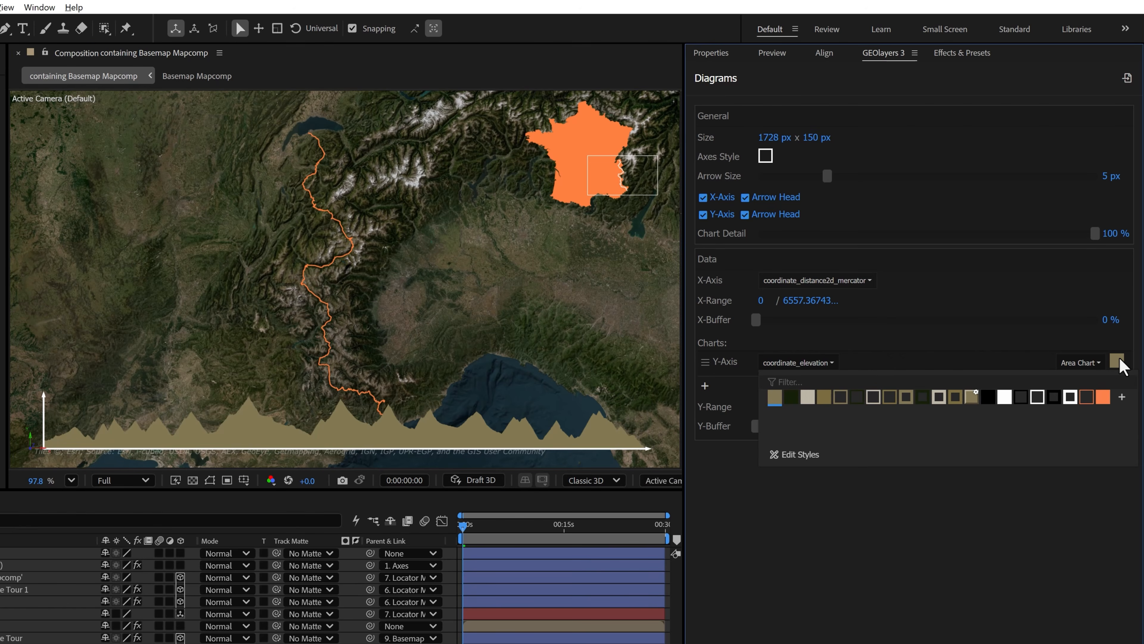
click(1103, 402)
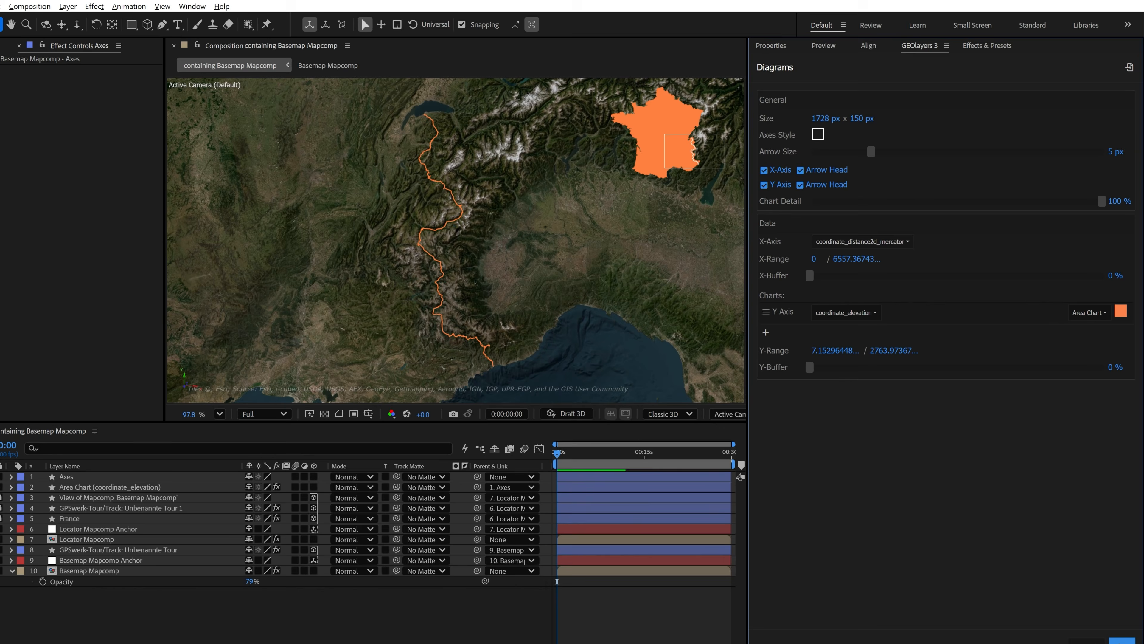
click(1121, 625)
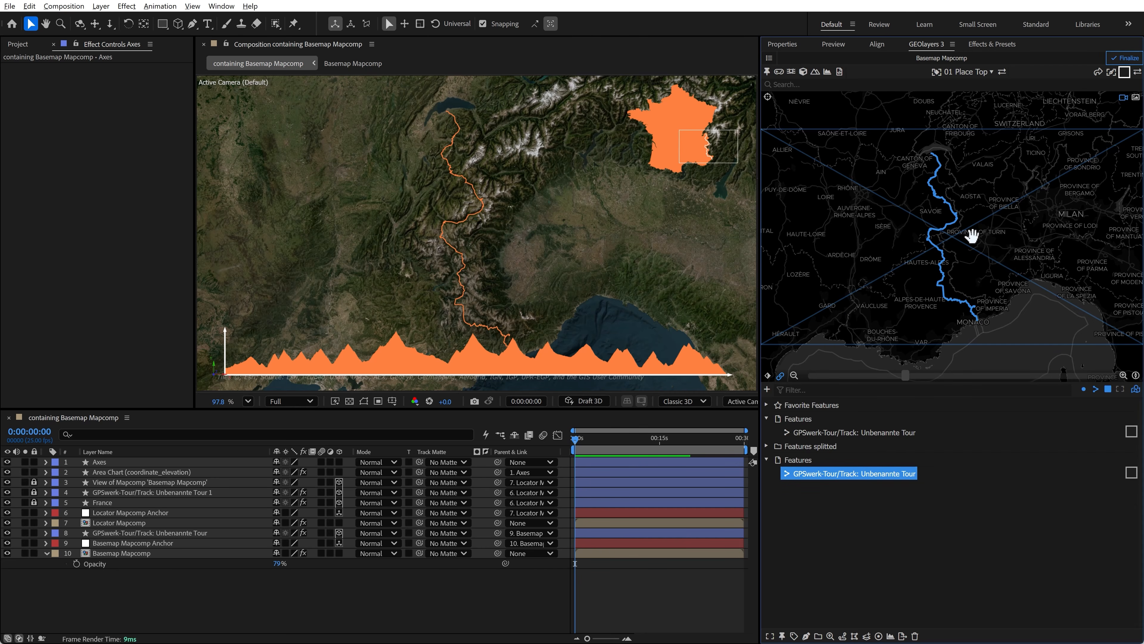
- Reframe the basemap so the route sits clear above the elevation diagram, and hide the existing route layer on the basemap
scroll(974, 236, down, 1)
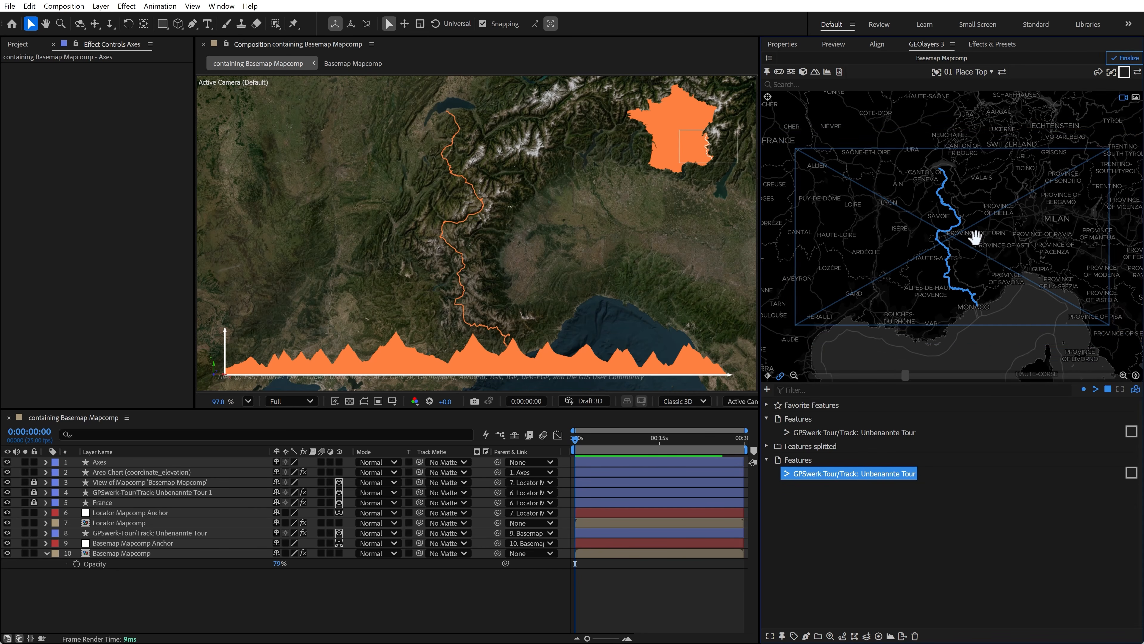
drag(974, 236, 978, 229)
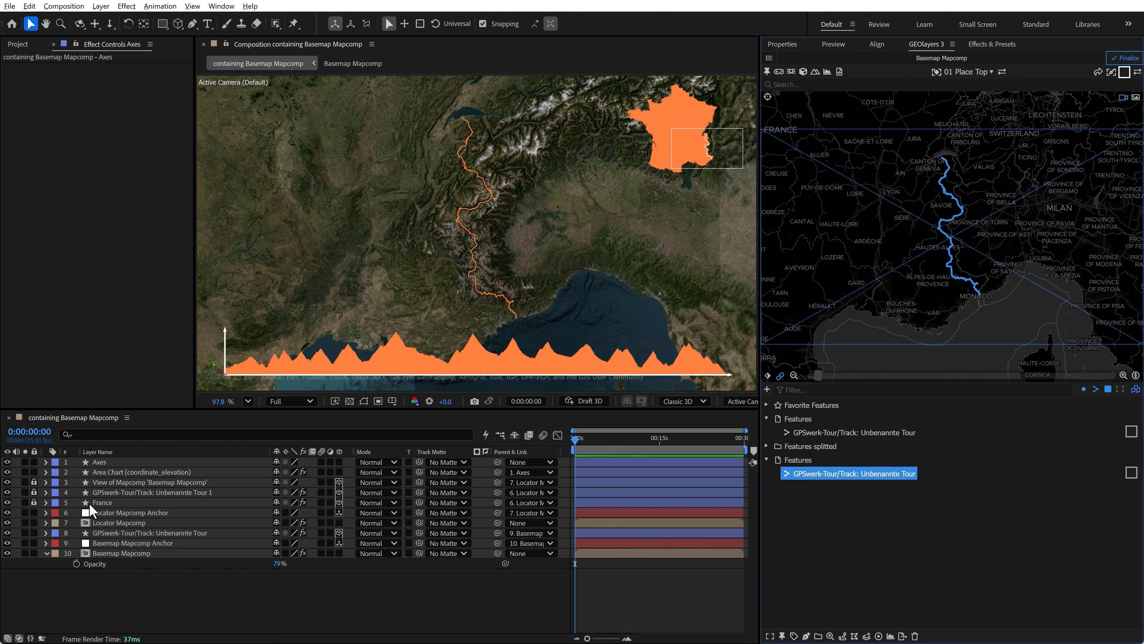
click(97, 533)
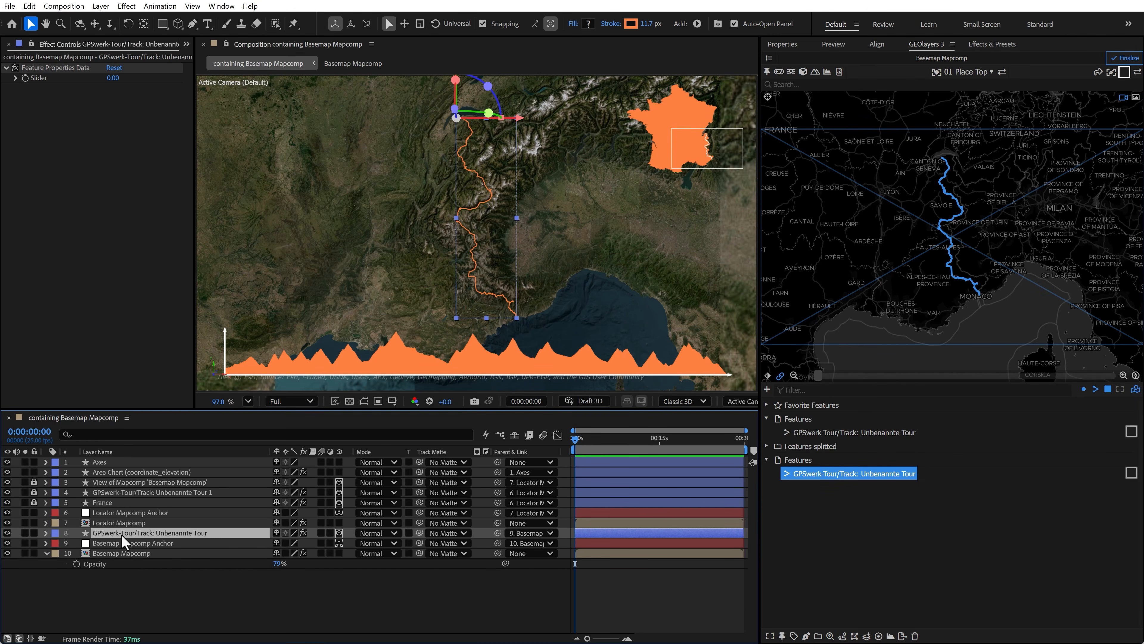
click(7, 533)
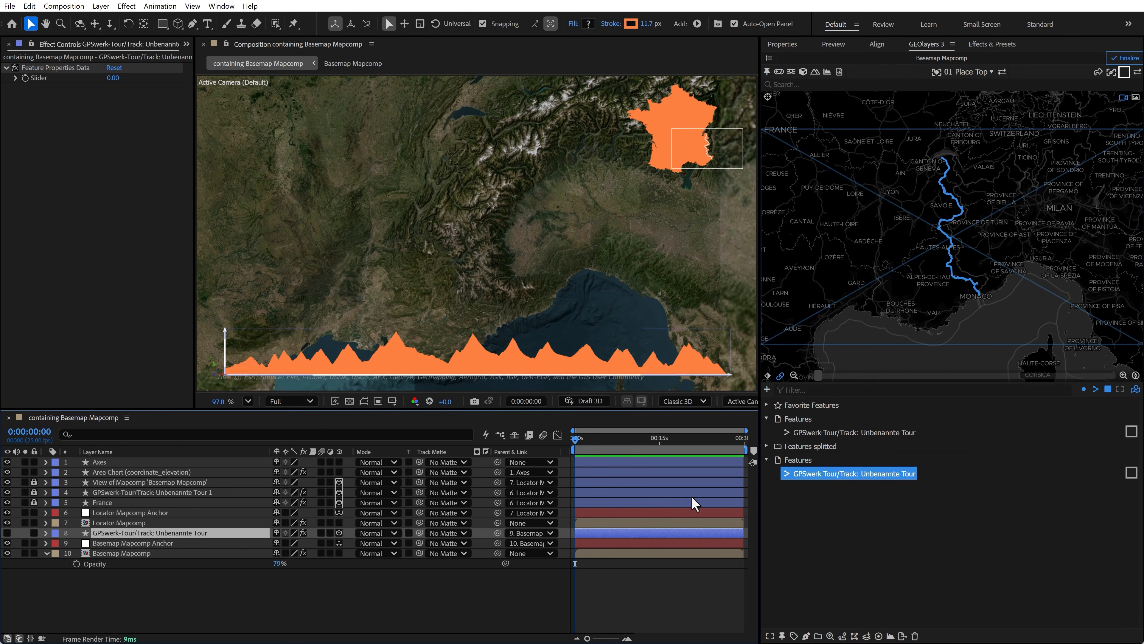
- Select the track in the newly imported Features group and shorten the composition's work area to about 13 seconds
click(804, 433)
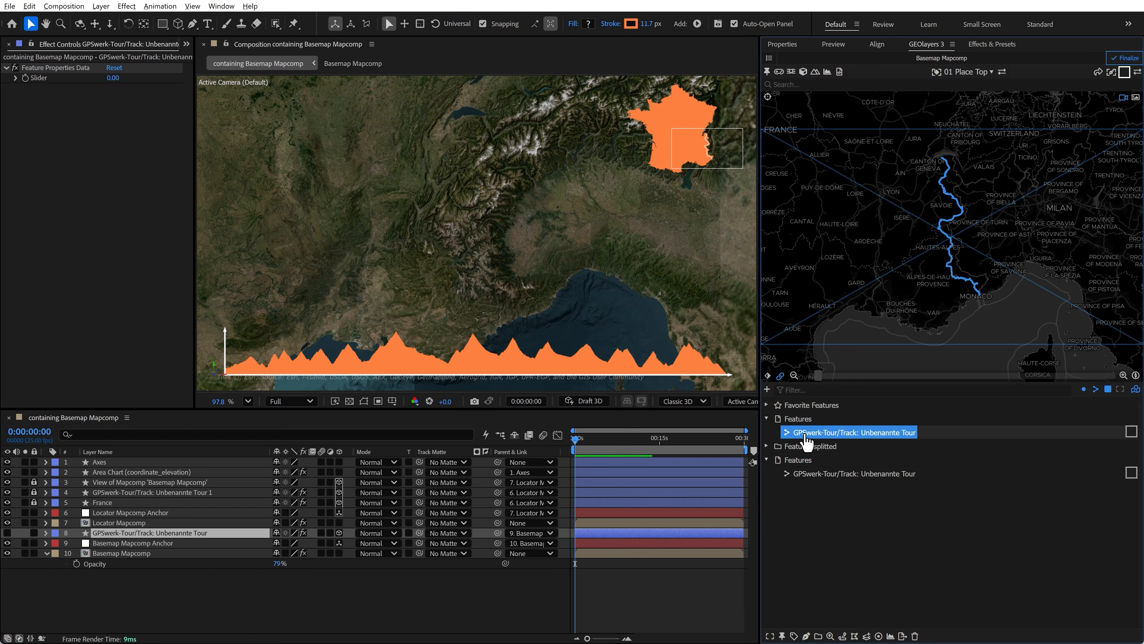
click(810, 474)
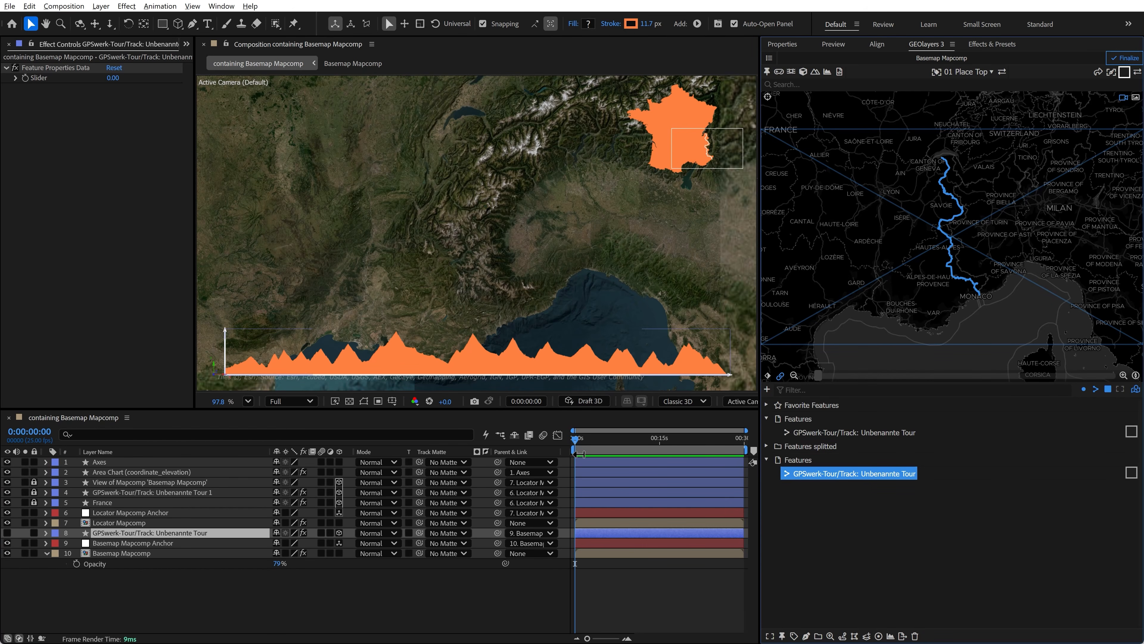
key(=)
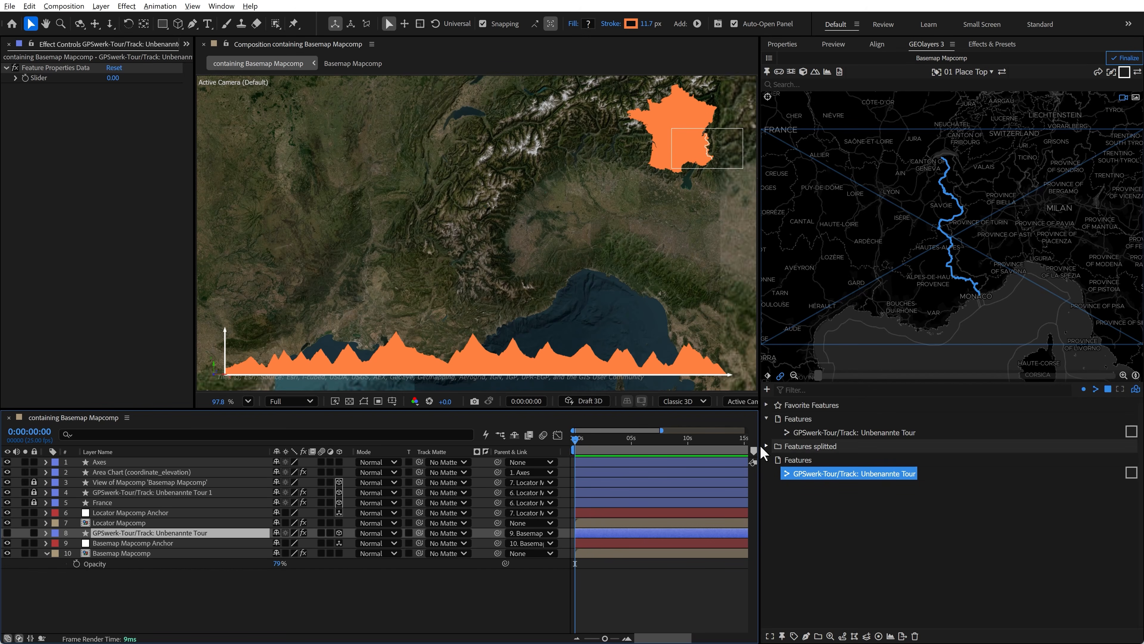
drag(748, 449, 566, 444)
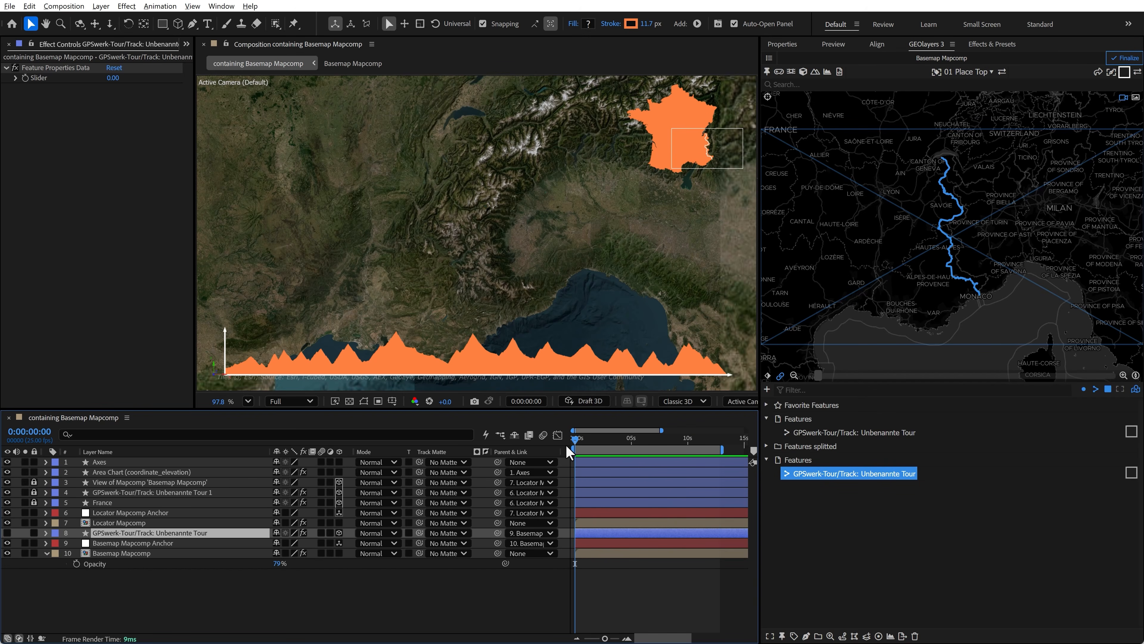
- Choose the orange outline style and create a 10-second Animate Feature Path animation for the selected track
click(1124, 71)
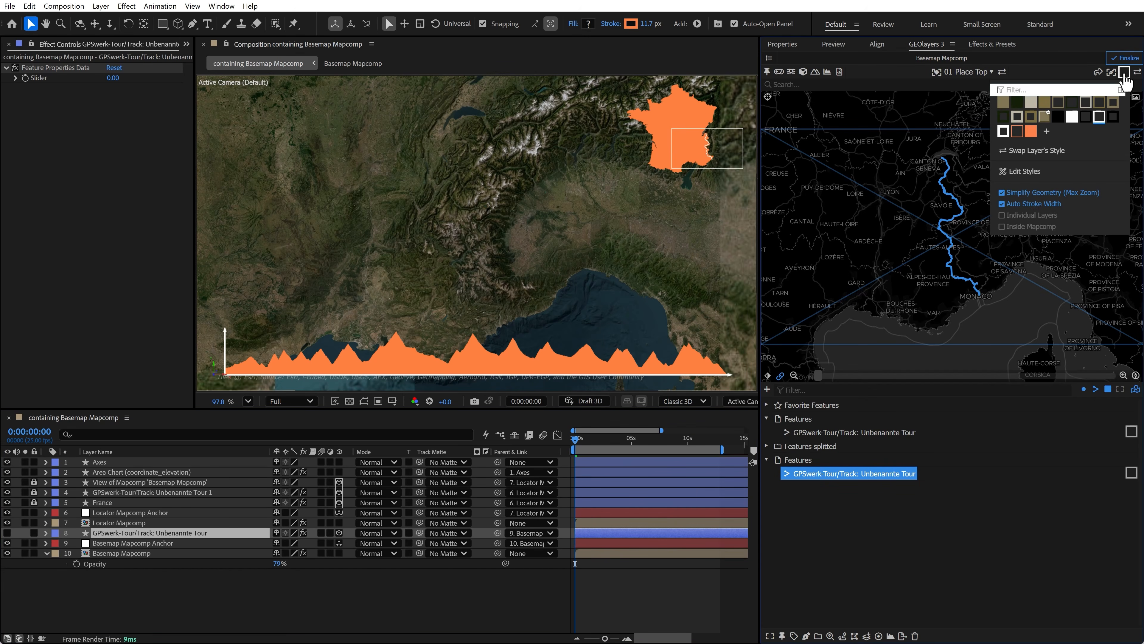
click(1018, 133)
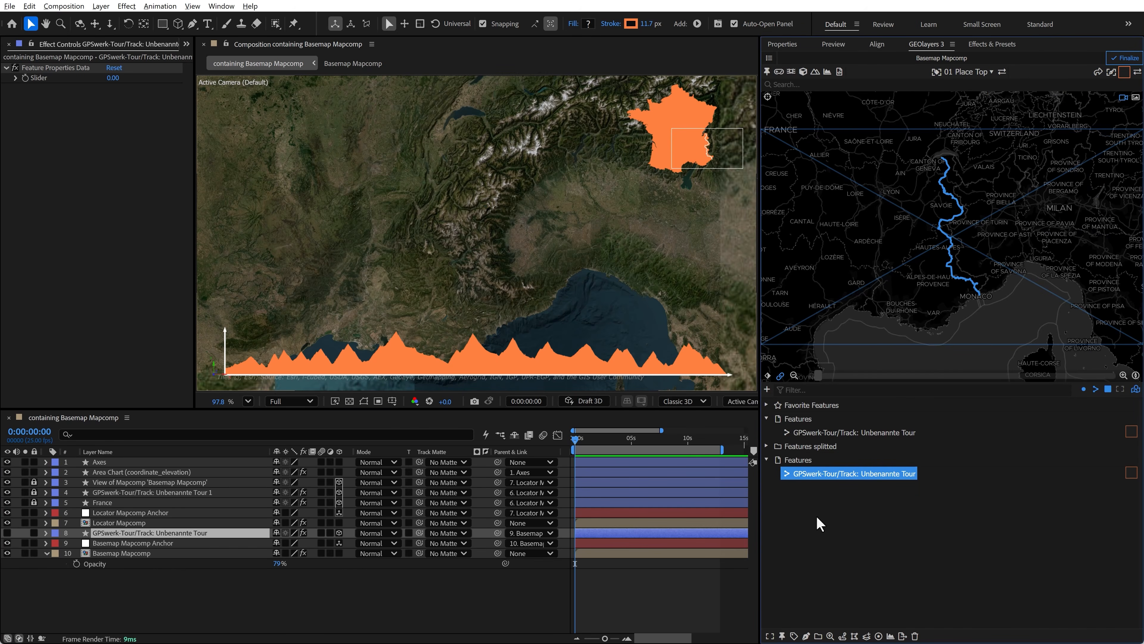
click(806, 635)
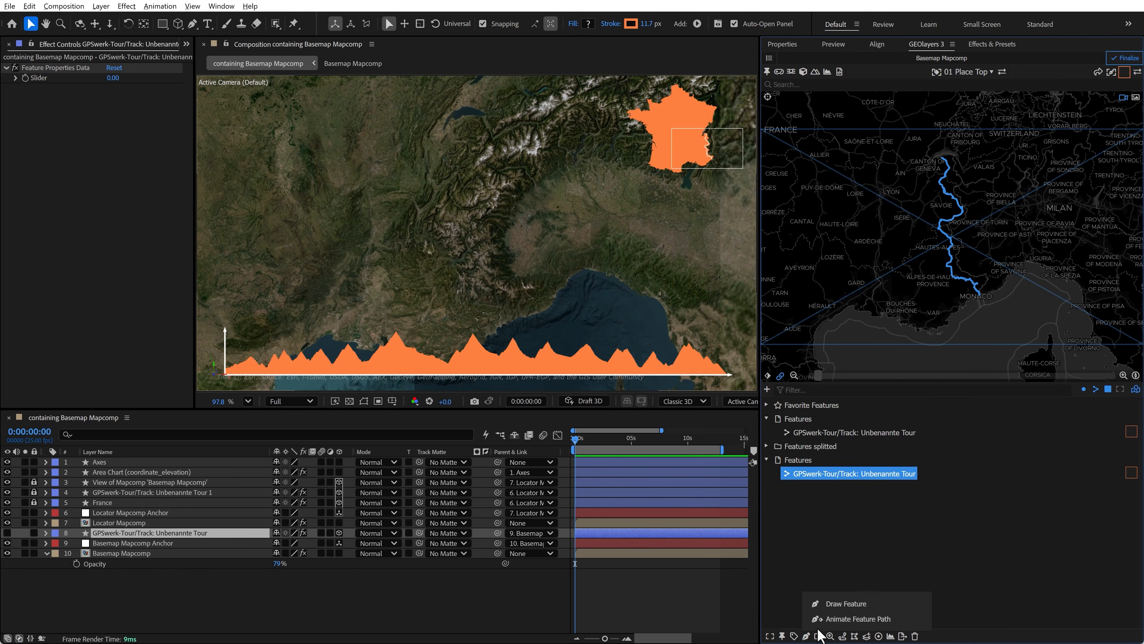
click(847, 619)
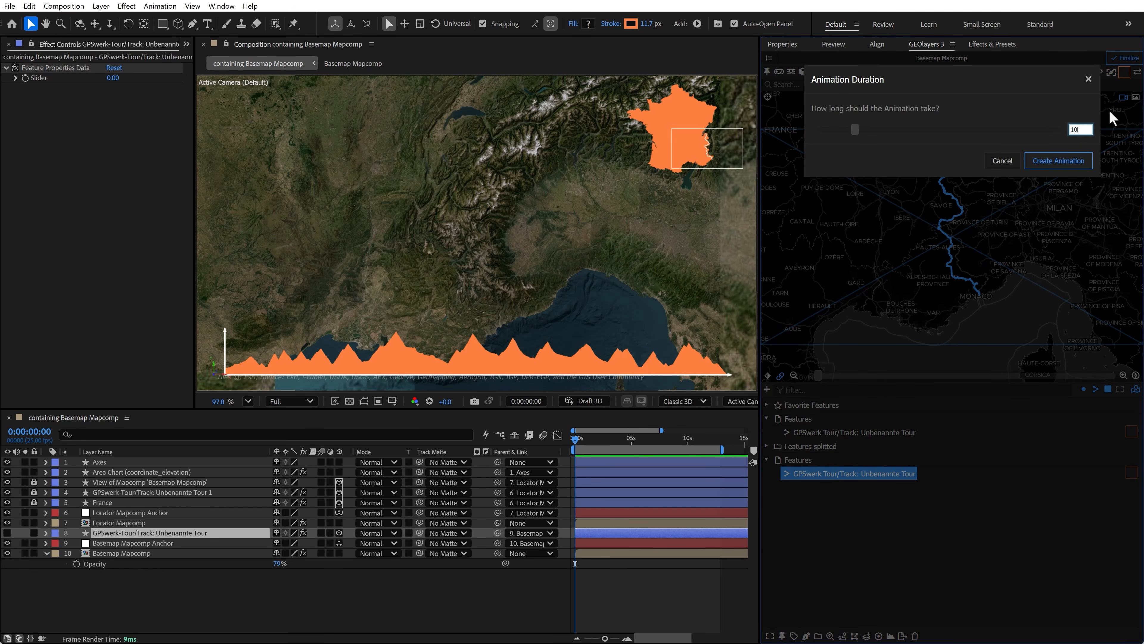
click(1059, 161)
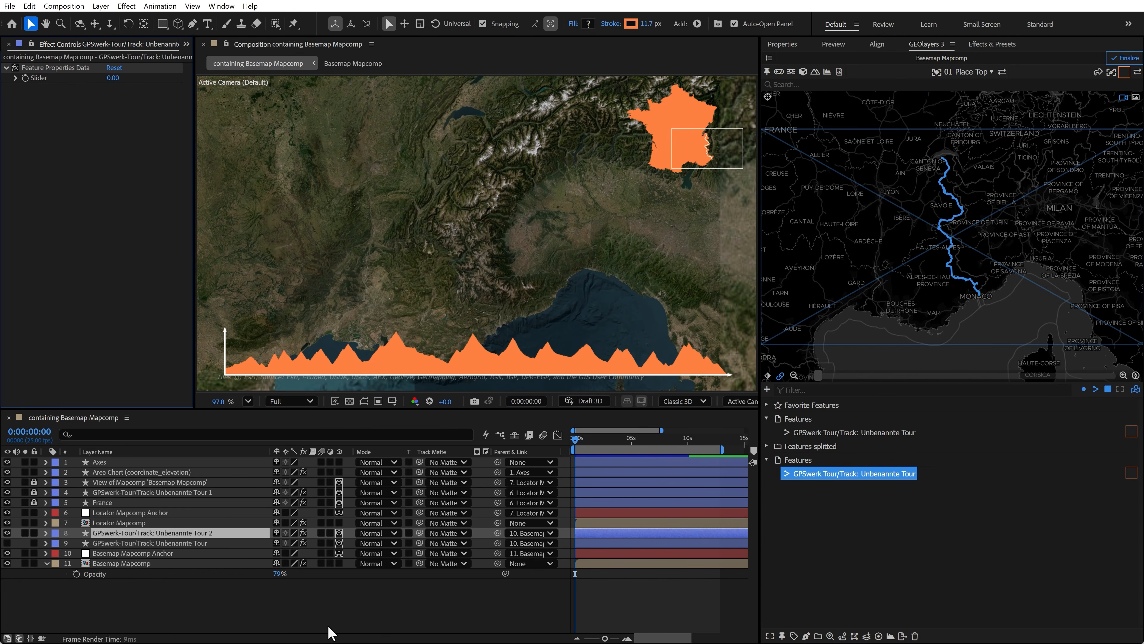
- Preview the route animation, reveal the animated track layer's keyframed End property and go to 0:00:06:14
key(space)
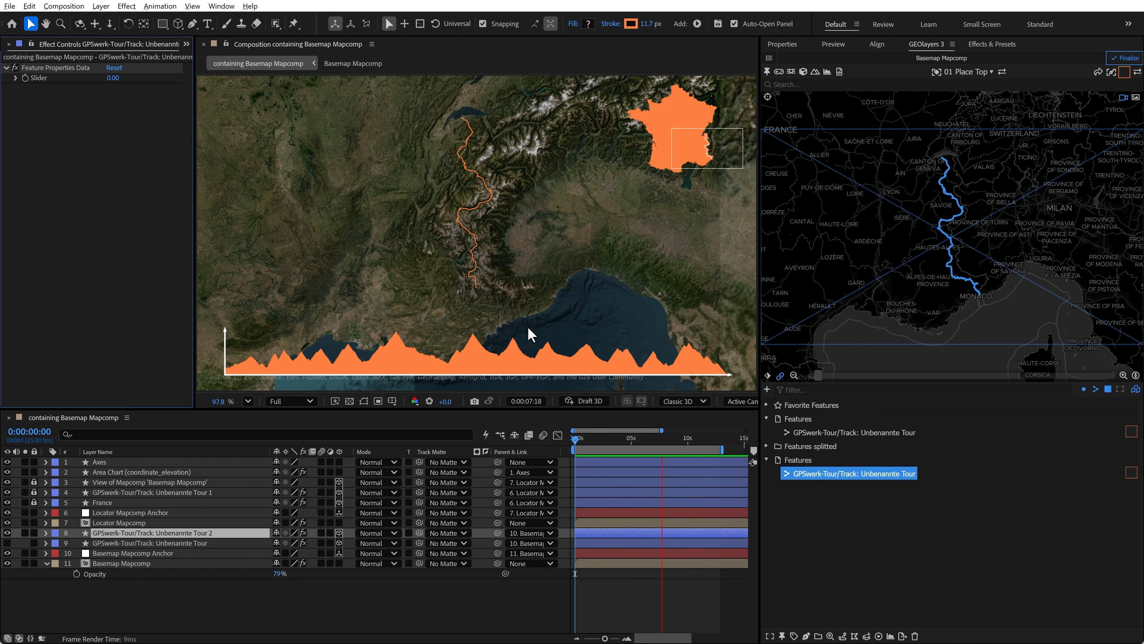
key(space)
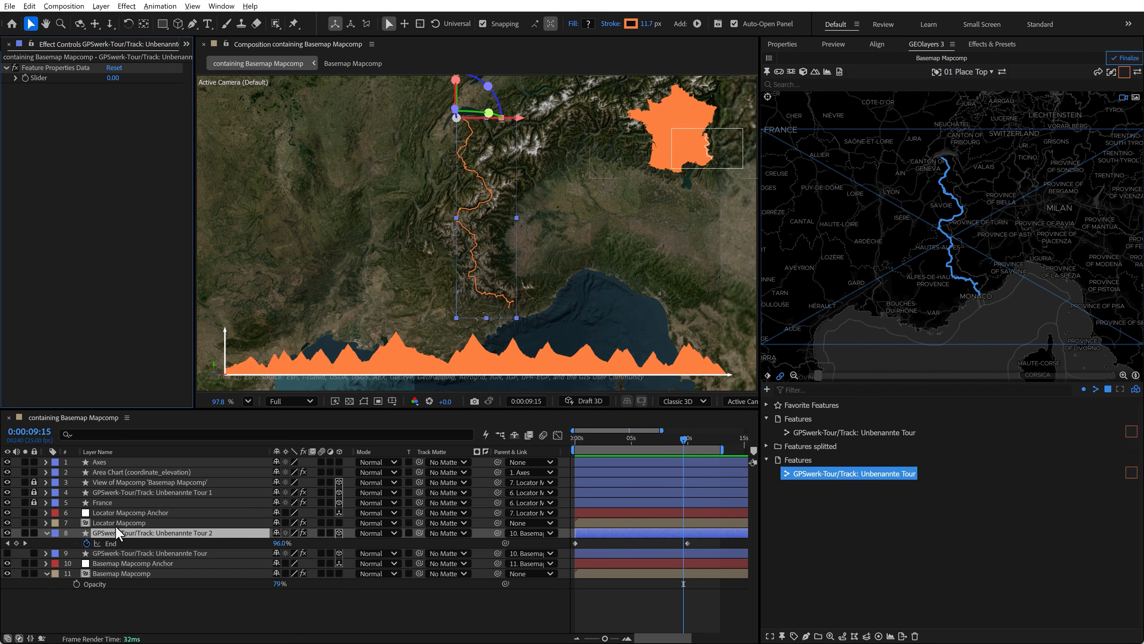
key(u)
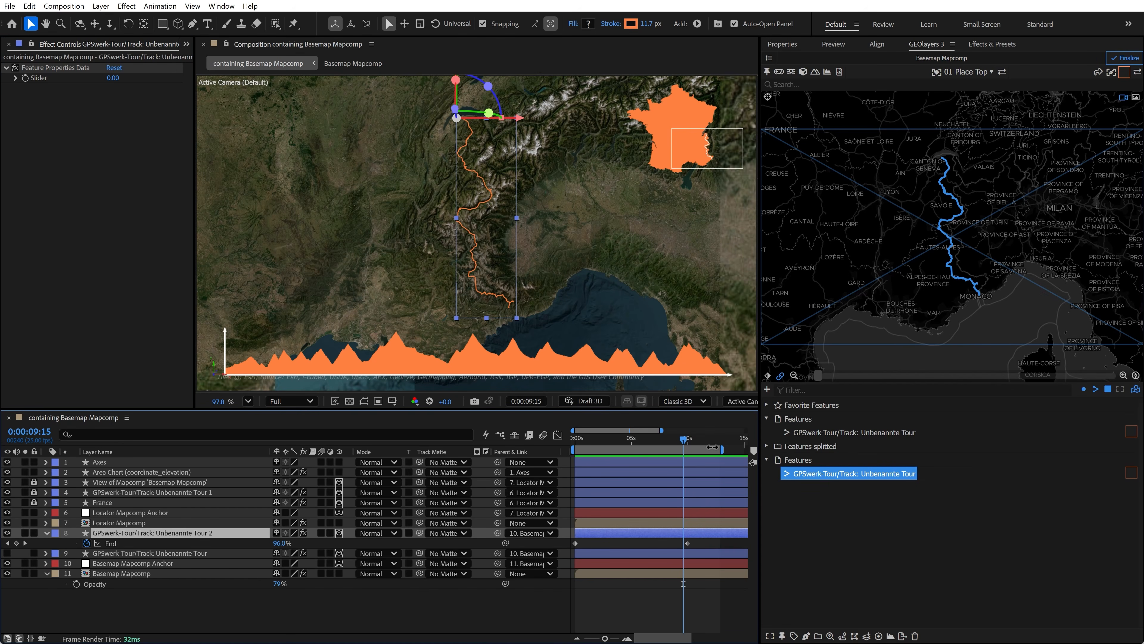
drag(677, 437, 649, 440)
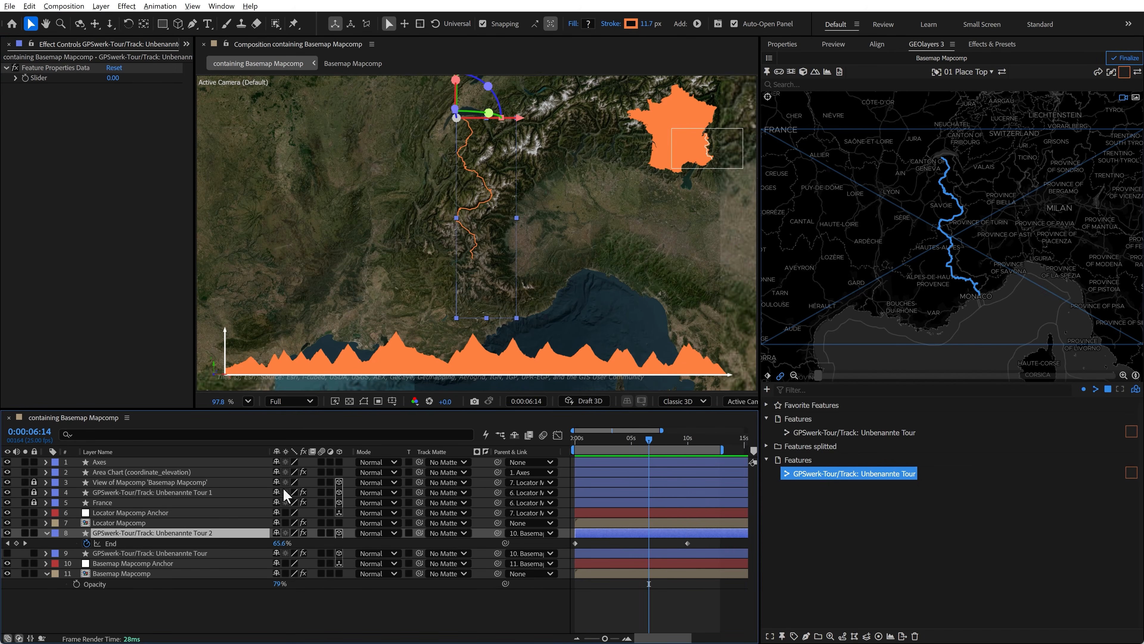
- Link the area chart's Fill Progress X slider to the End value of the animated track layer
click(103, 461)
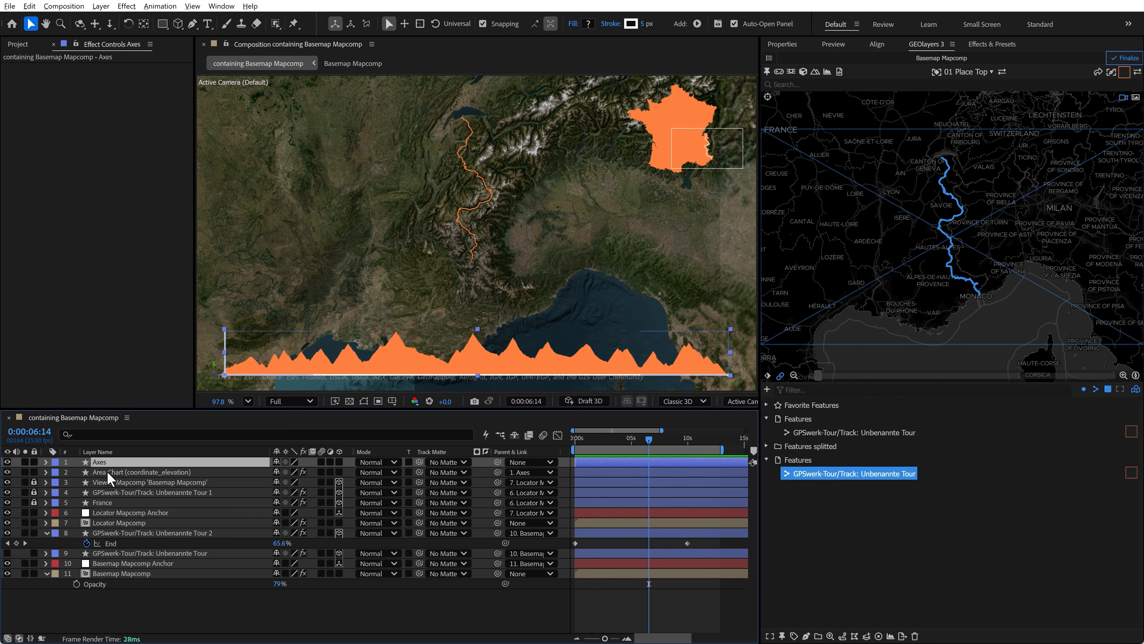
click(108, 472)
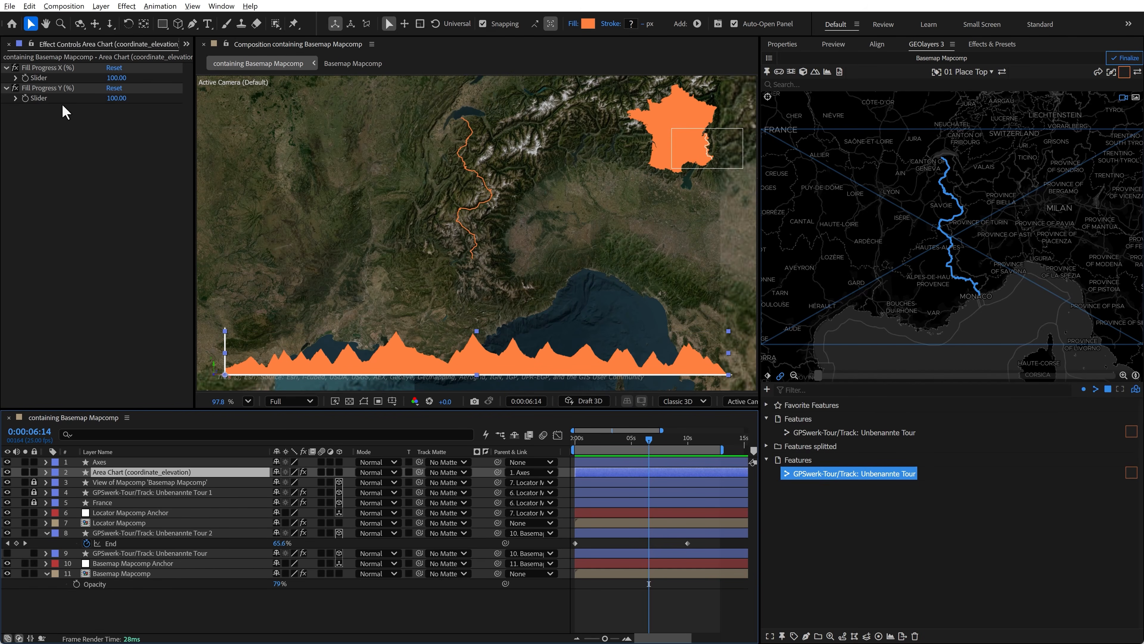
mouse_move(112, 98)
mouse_down()
mouse_move(73, 98)
mouse_move(107, 78)
mouse_move(90, 78)
mouse_move(120, 85)
mouse_move(103, 78)
mouse_up()
click(113, 88)
key(e)
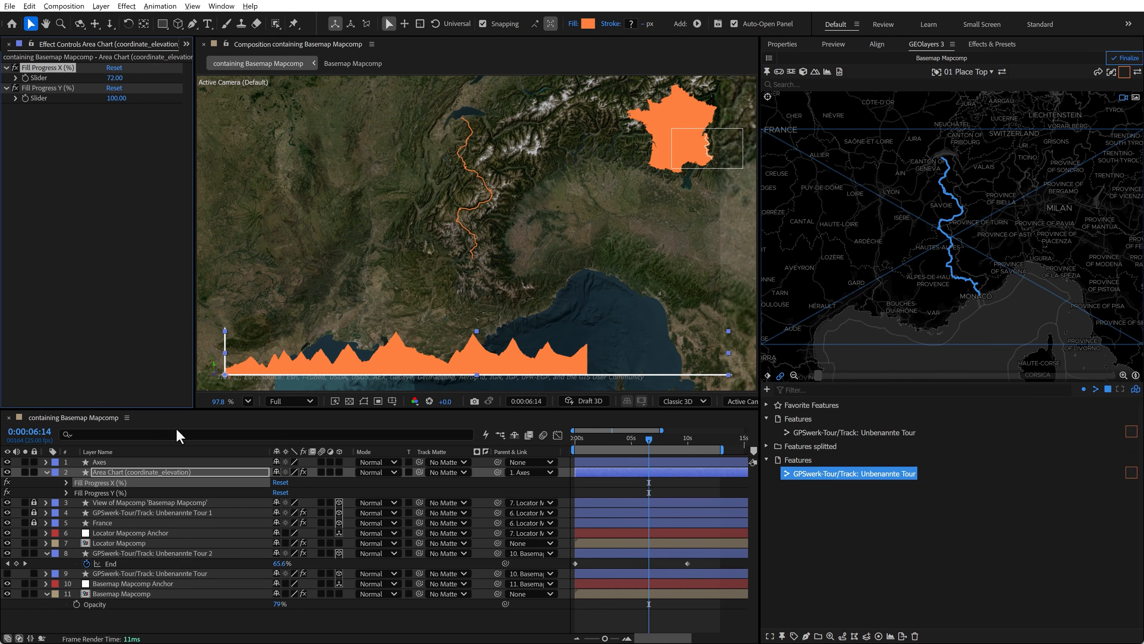
click(67, 482)
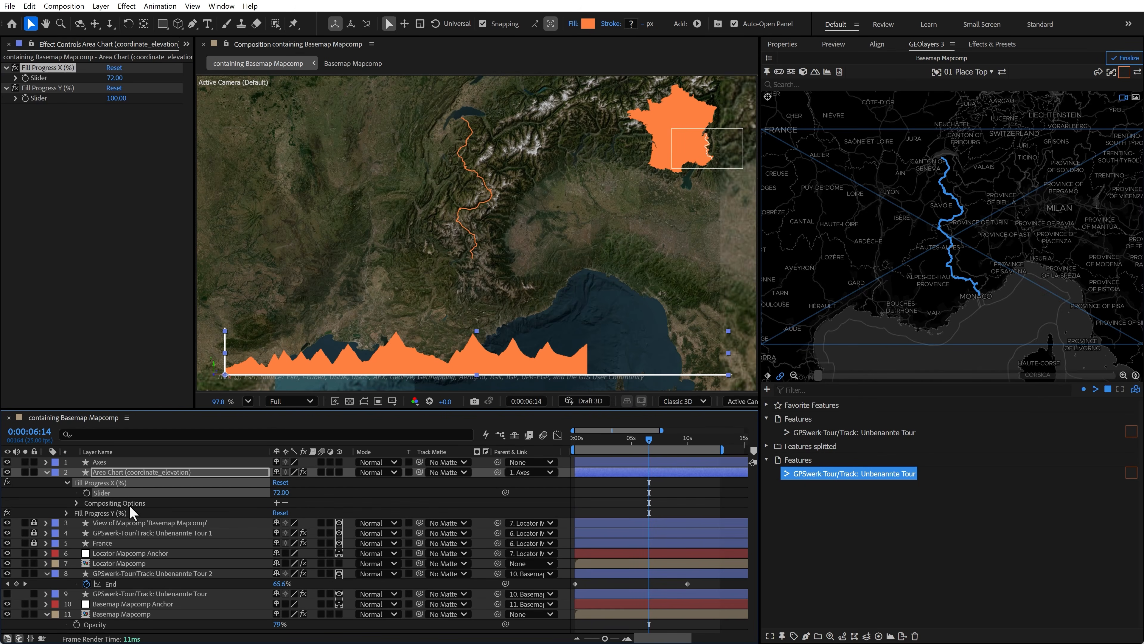
drag(504, 492, 132, 585)
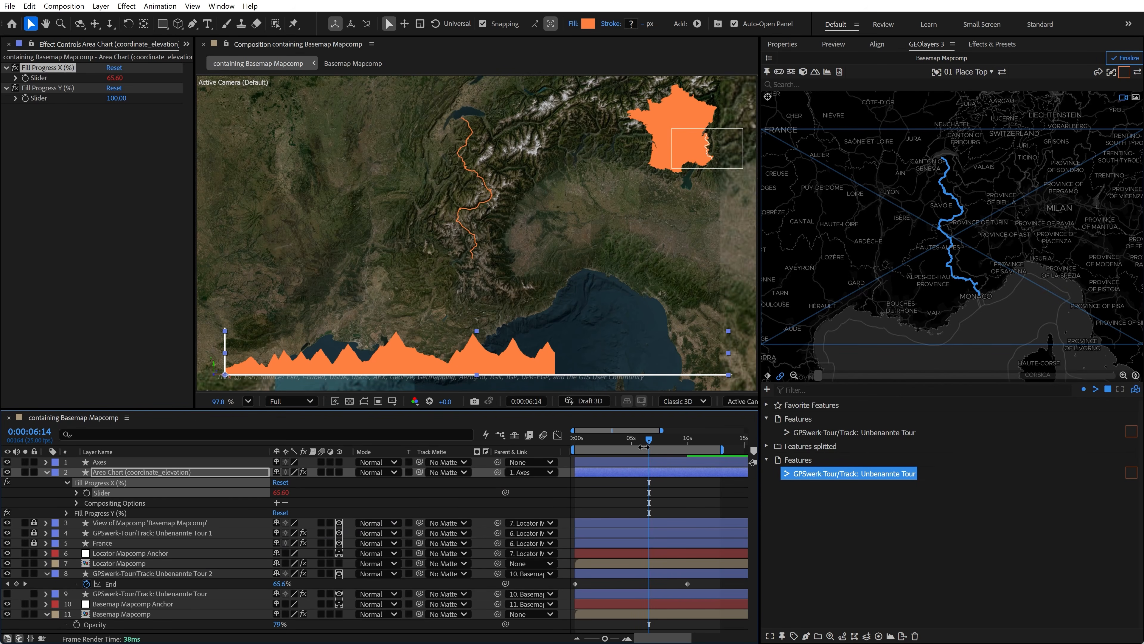
- Preview the route and elevation chart animating together and shorten the work area to end at about 11 seconds
drag(647, 446, 567, 445)
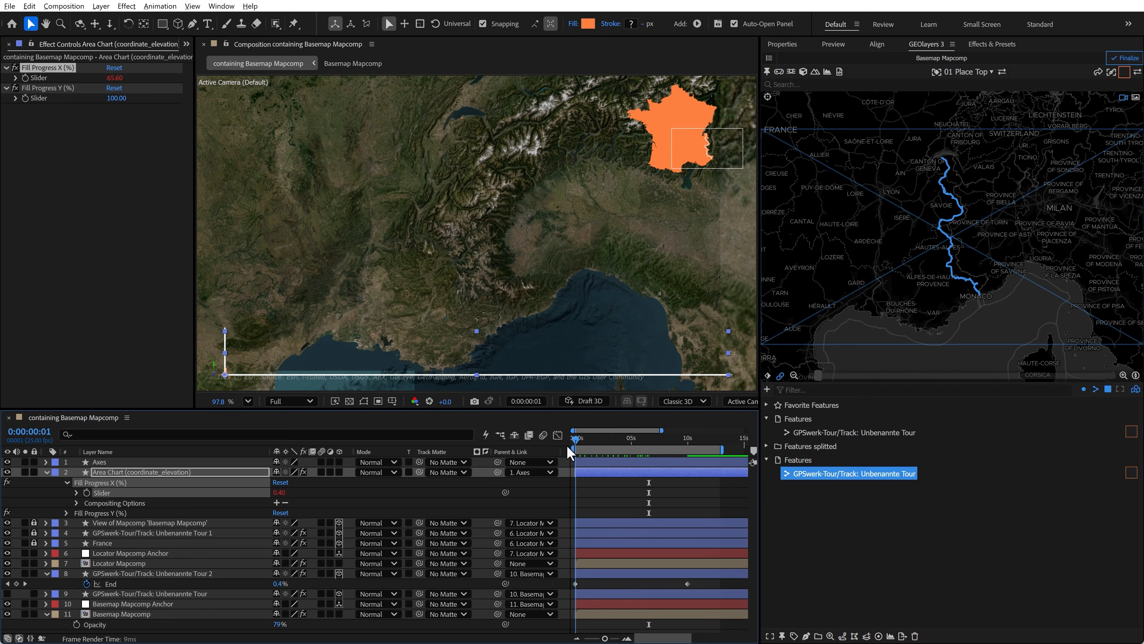
key(space)
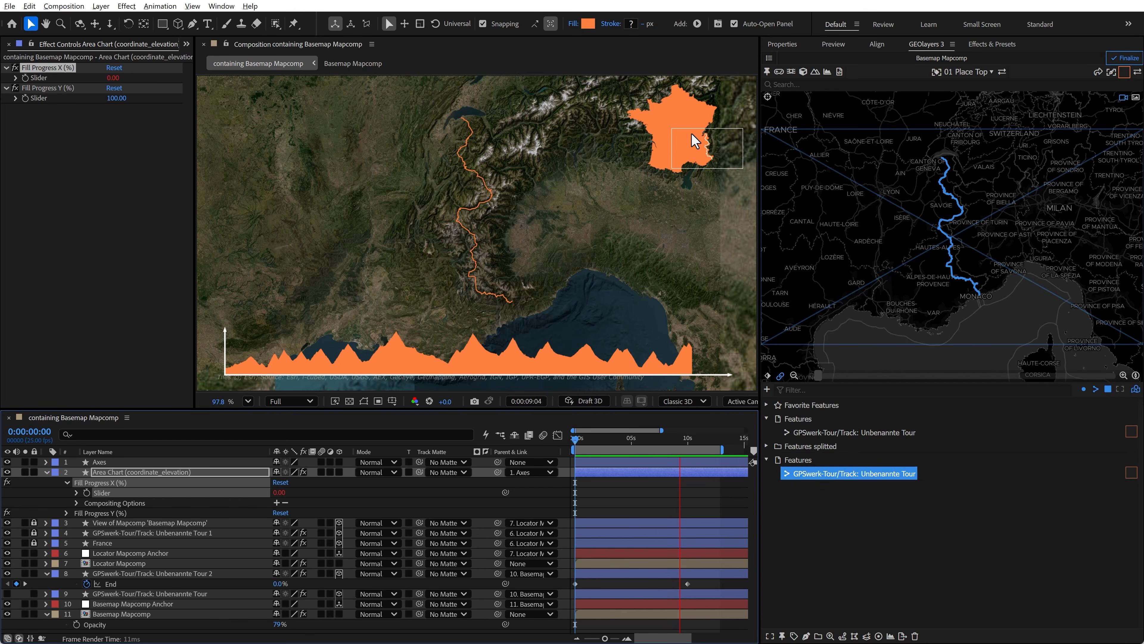
click(698, 439)
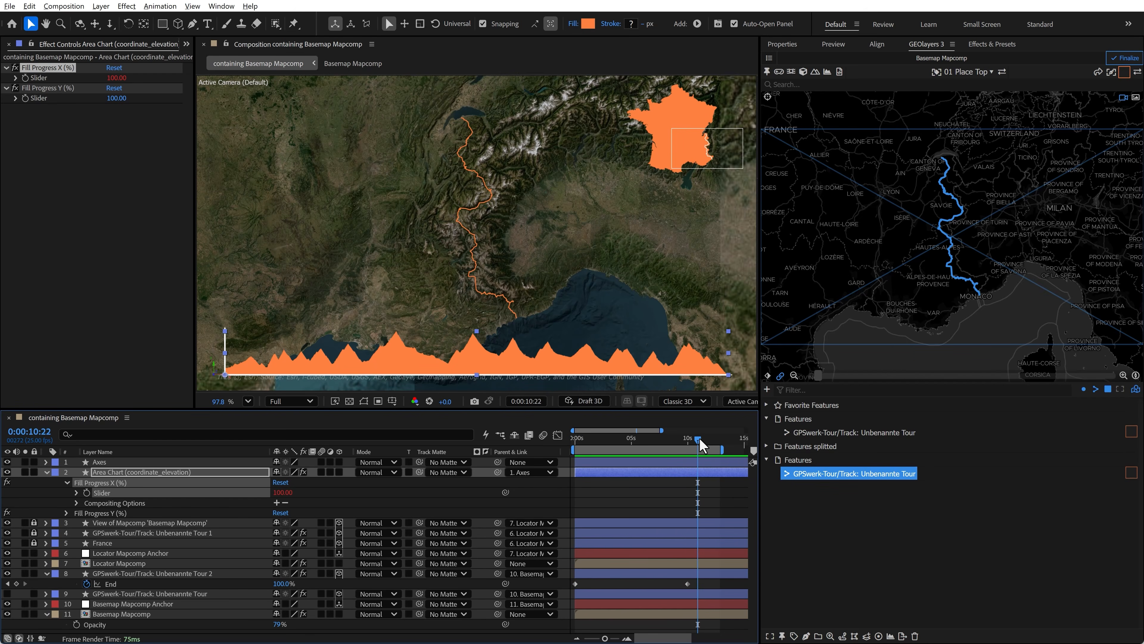
drag(701, 439, 539, 452)
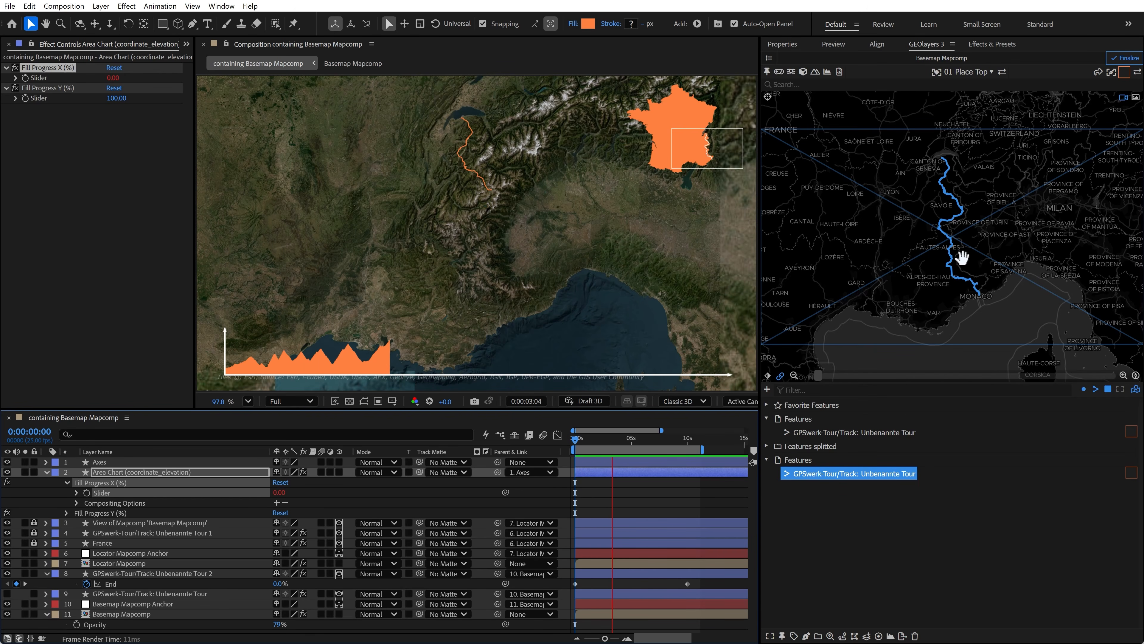
- Keyframe the basemap view at 0:00:11:02 with the route framed at a zoom of 7.14
click(630, 439)
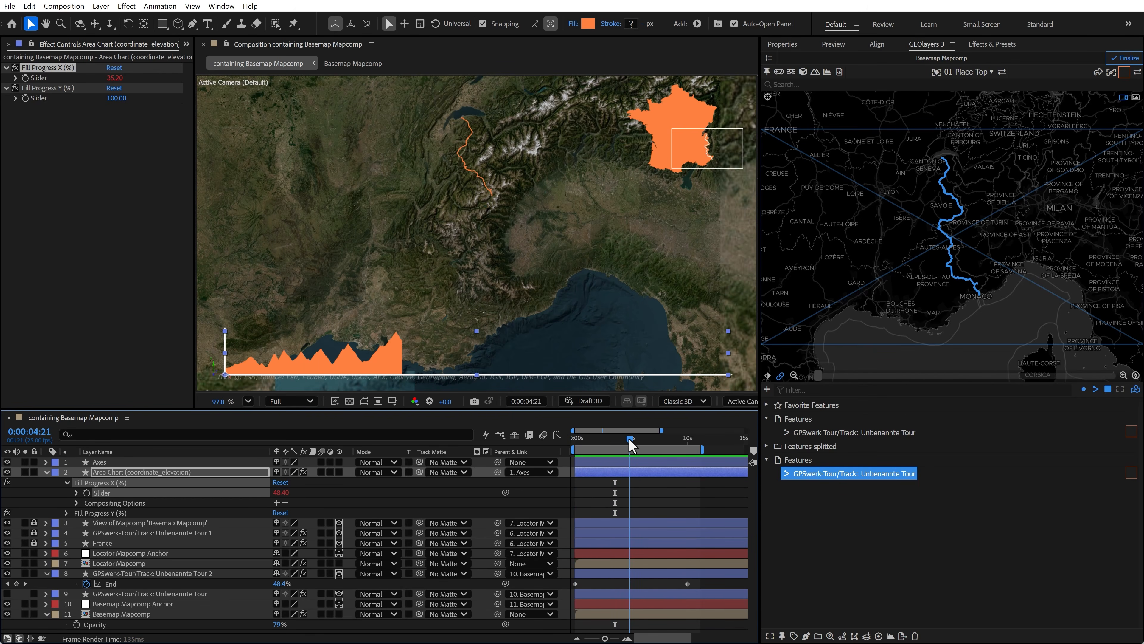
mouse_move(630, 441)
mouse_down()
mouse_move(584, 440)
mouse_move(698, 441)
mouse_up()
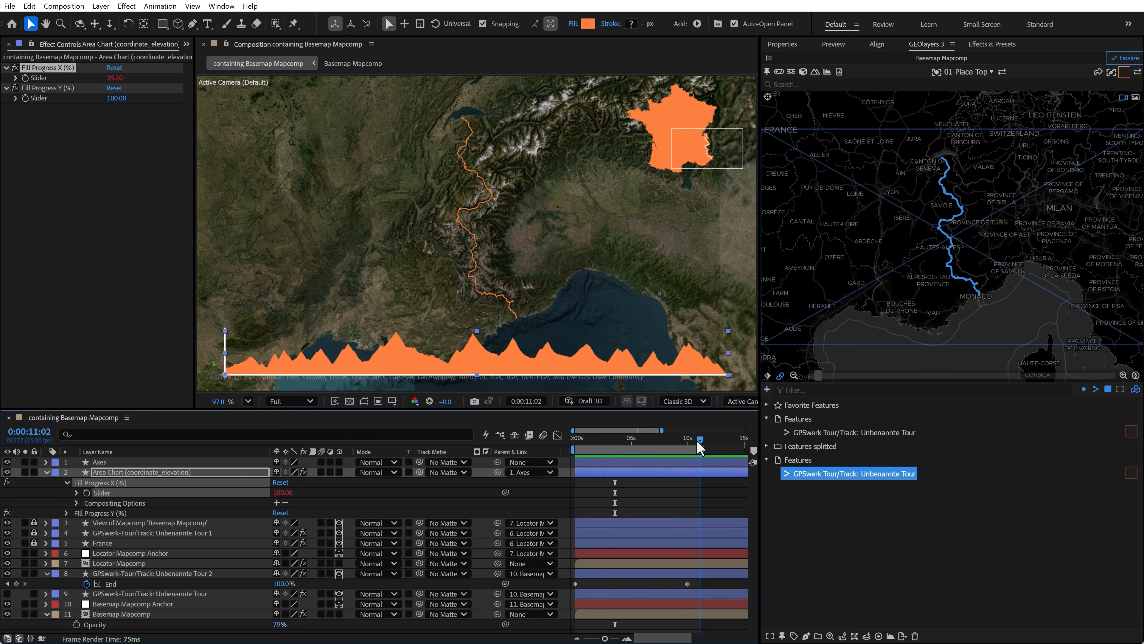
click(768, 377)
scroll(970, 232, up, 1)
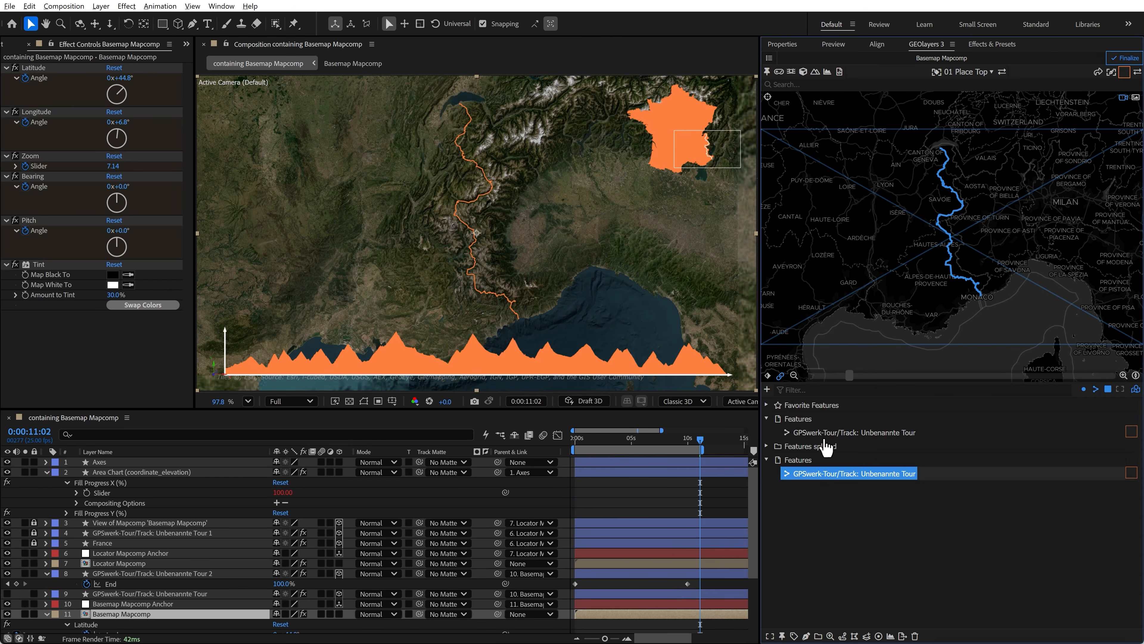
- Set the basemap's starting view at 0:00:00:00 to zoom 6.81 and bearing -16.8°, and scrub through the camera move
drag(692, 444, 575, 440)
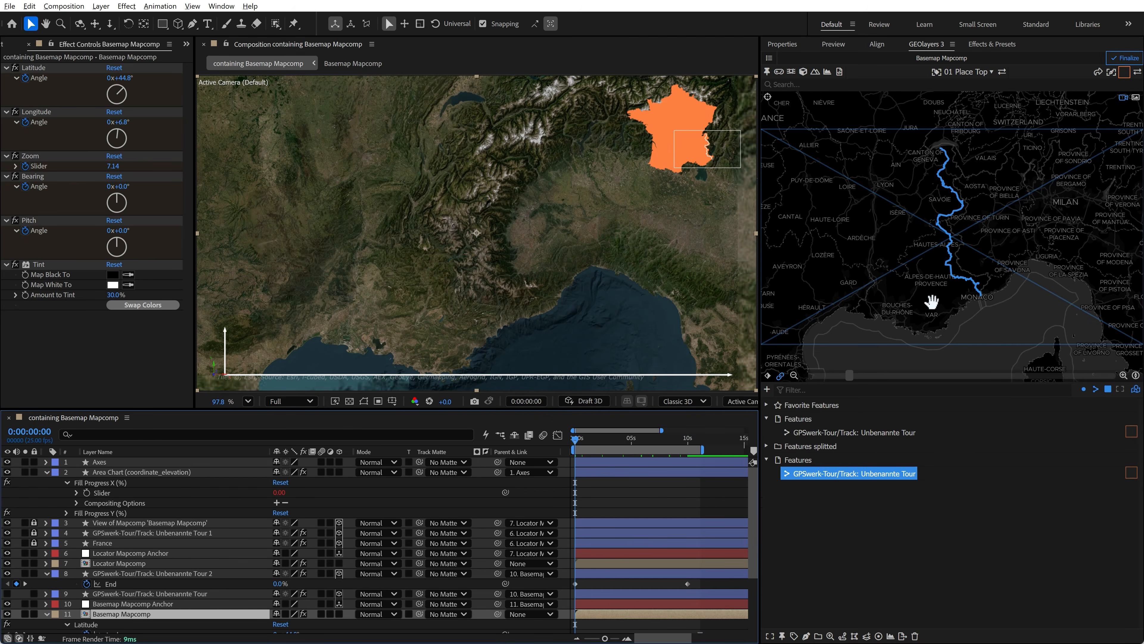
drag(850, 375, 1060, 378)
drag(998, 289, 1001, 286)
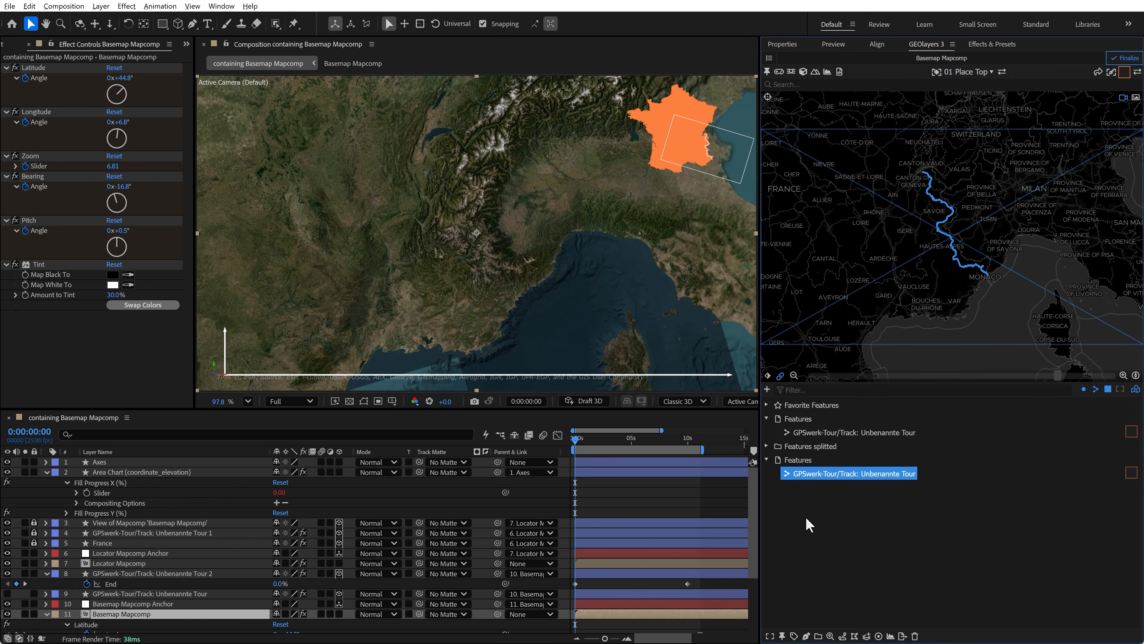
mouse_move(585, 439)
mouse_down()
mouse_move(685, 437)
mouse_move(622, 450)
mouse_up()
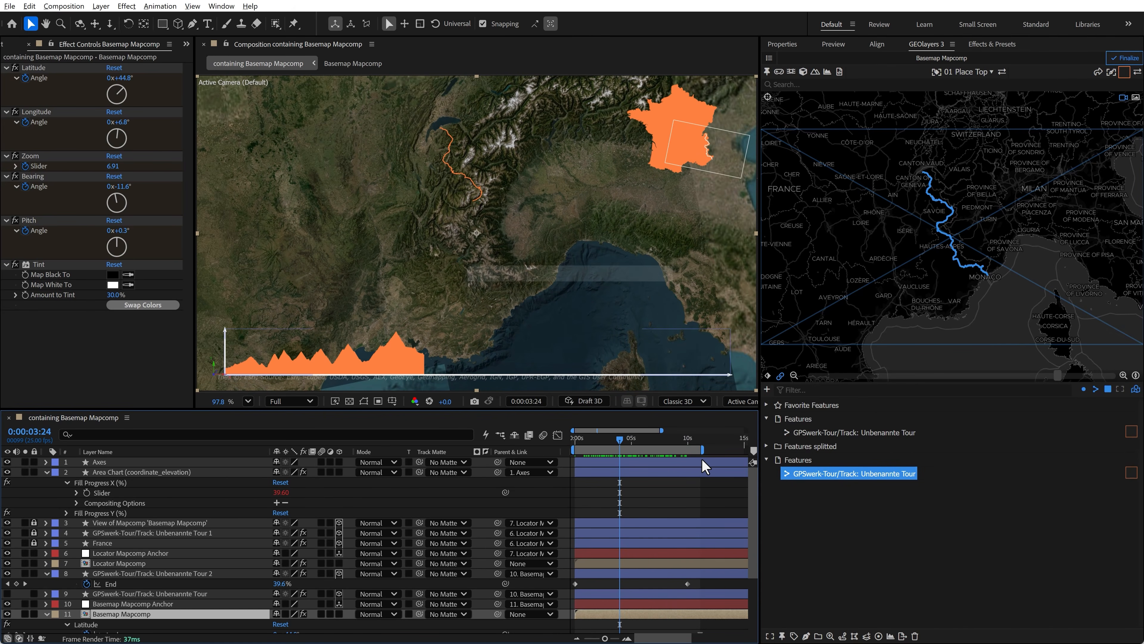
- Move the Axes layer with its elevation chart slightly up, clear of the map attribution text, and preview the animation
click(47, 473)
click(96, 461)
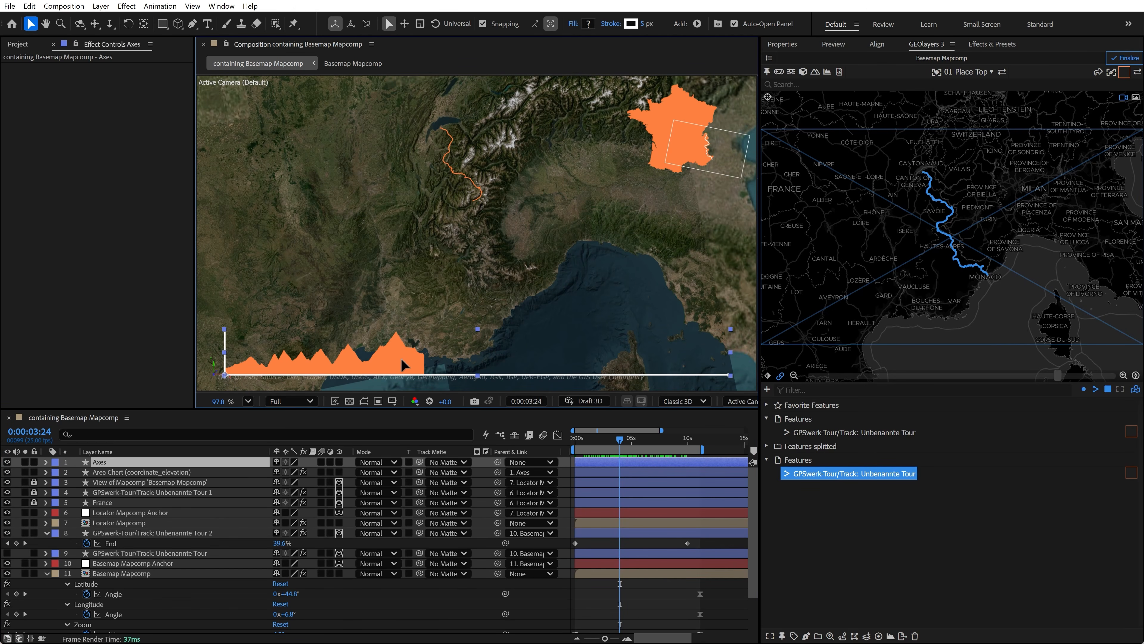
drag(401, 358, 403, 353)
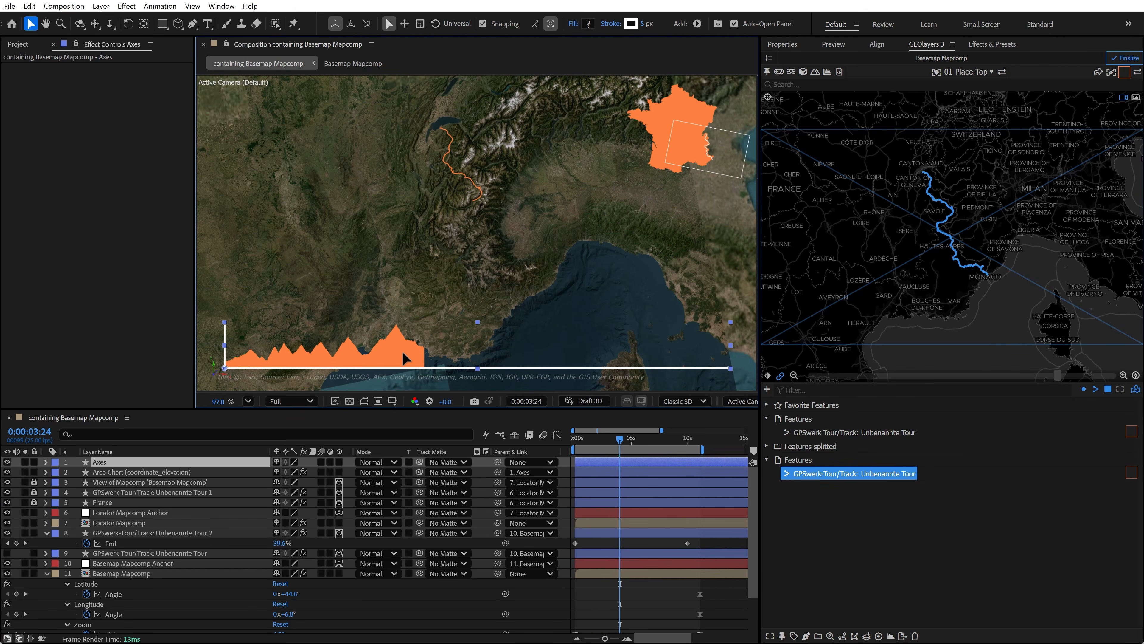
click(740, 589)
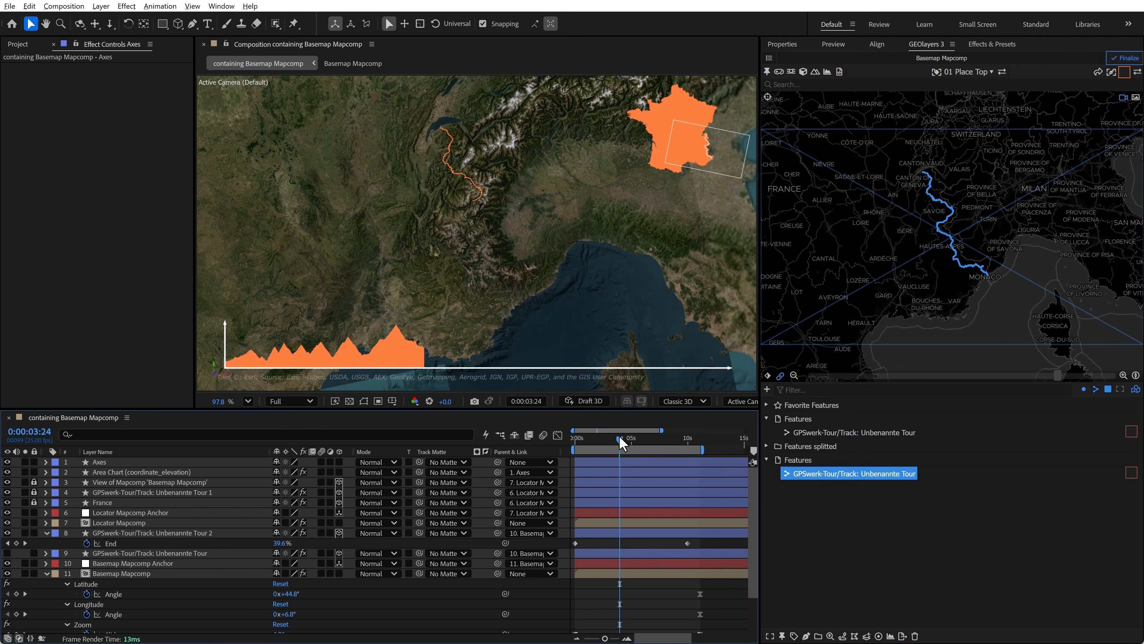
mouse_move(619, 435)
mouse_down()
mouse_move(682, 434)
mouse_move(606, 442)
mouse_up()
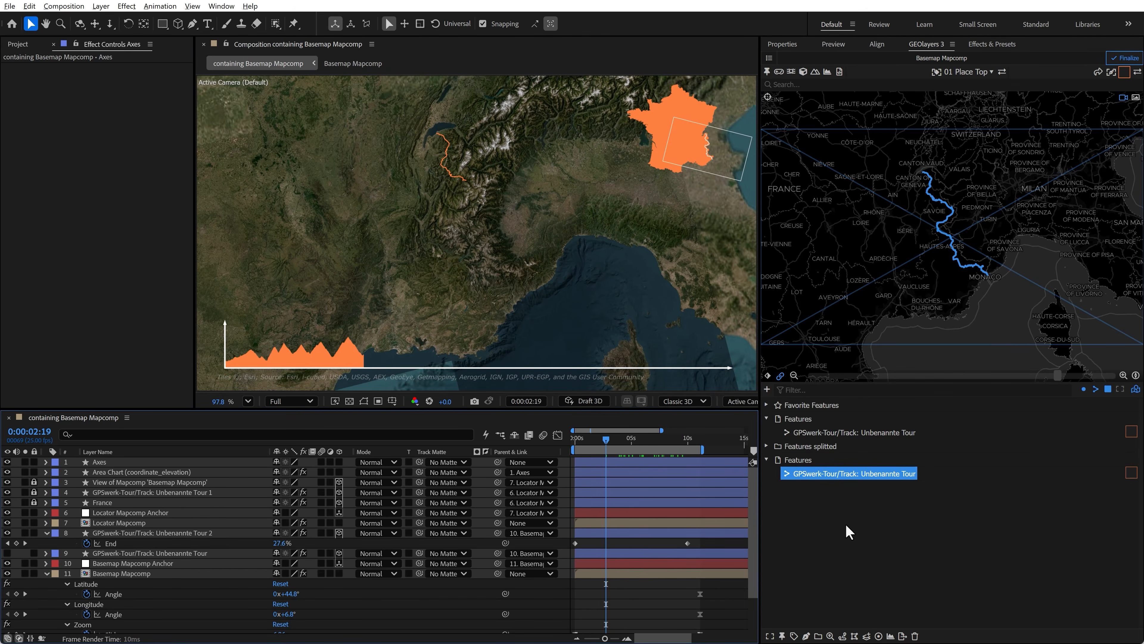
key(space)
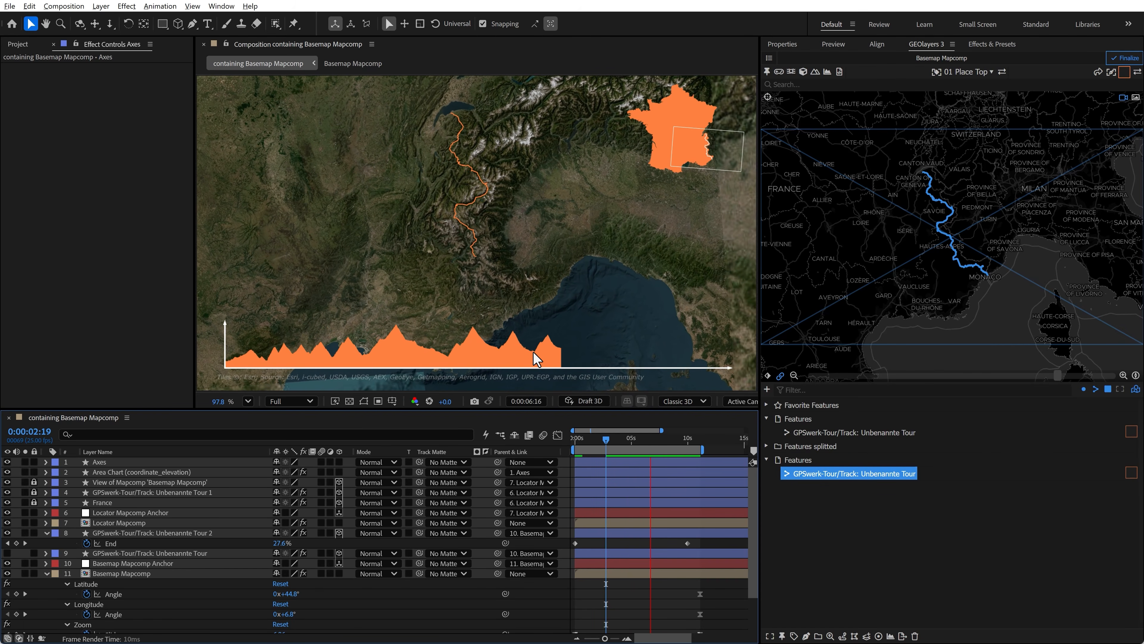
key(space)
- Set the Basemap Mapcomp layer's opacity to 100%
click(204, 574)
key(t)
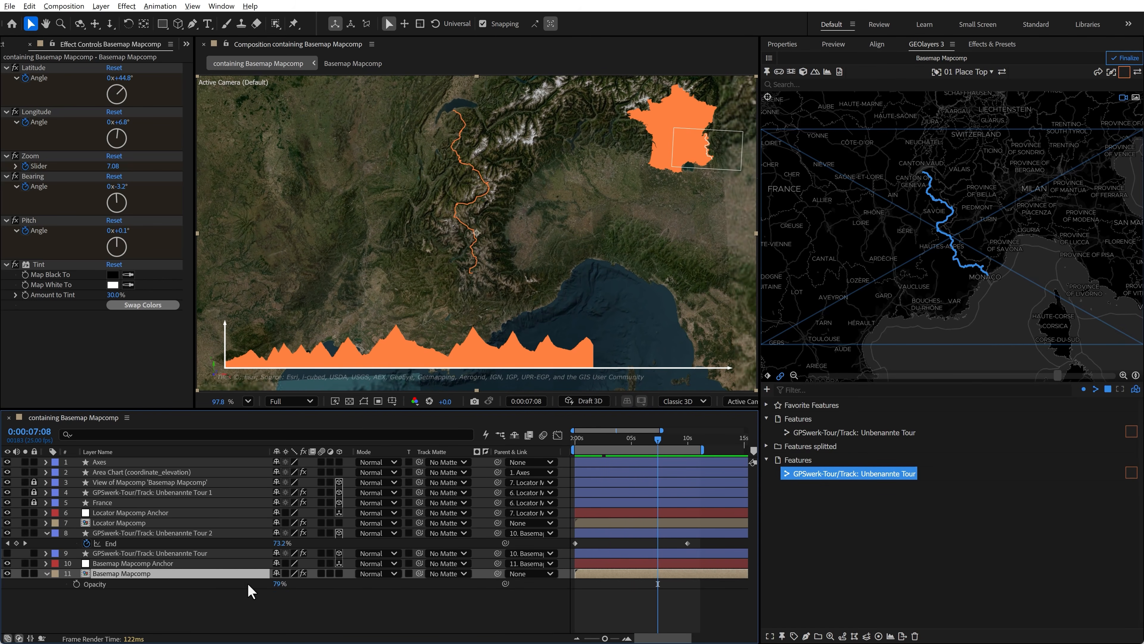
drag(279, 585, 328, 572)
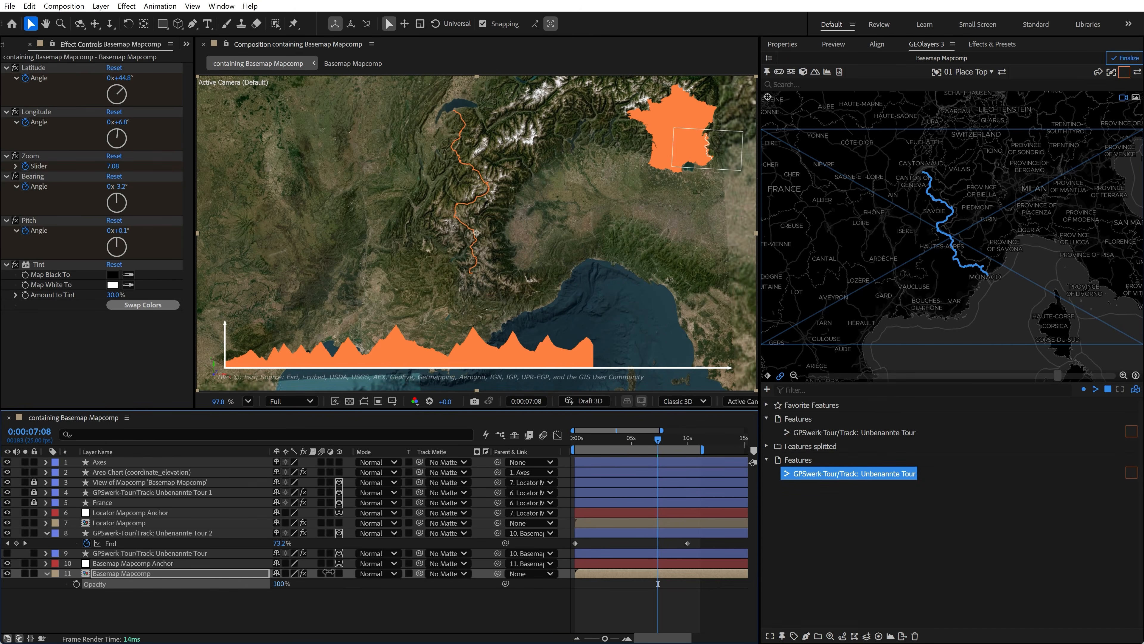
- Find the CC Vignette effect and apply it to the Basemap Mapcomp layer
click(152, 579)
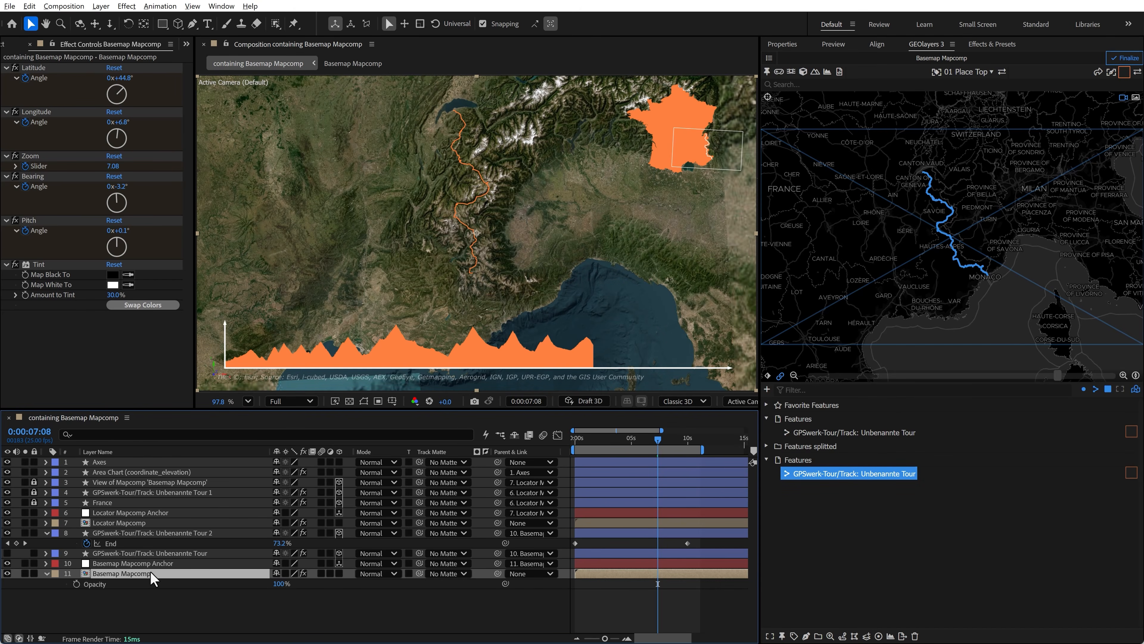
click(973, 44)
click(820, 59)
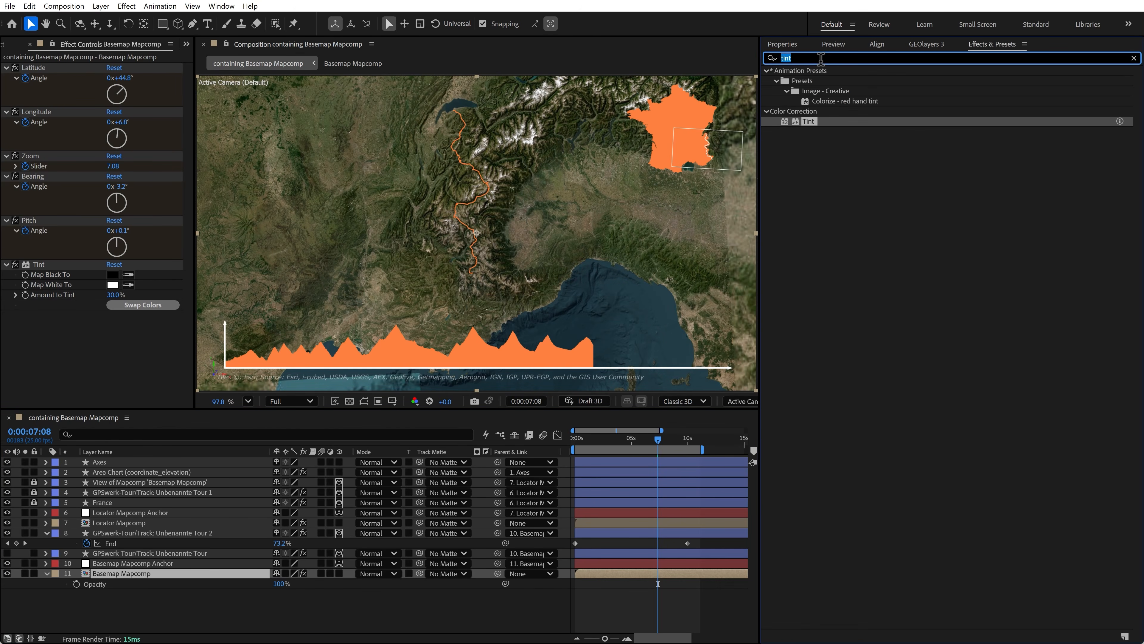
text(vigne)
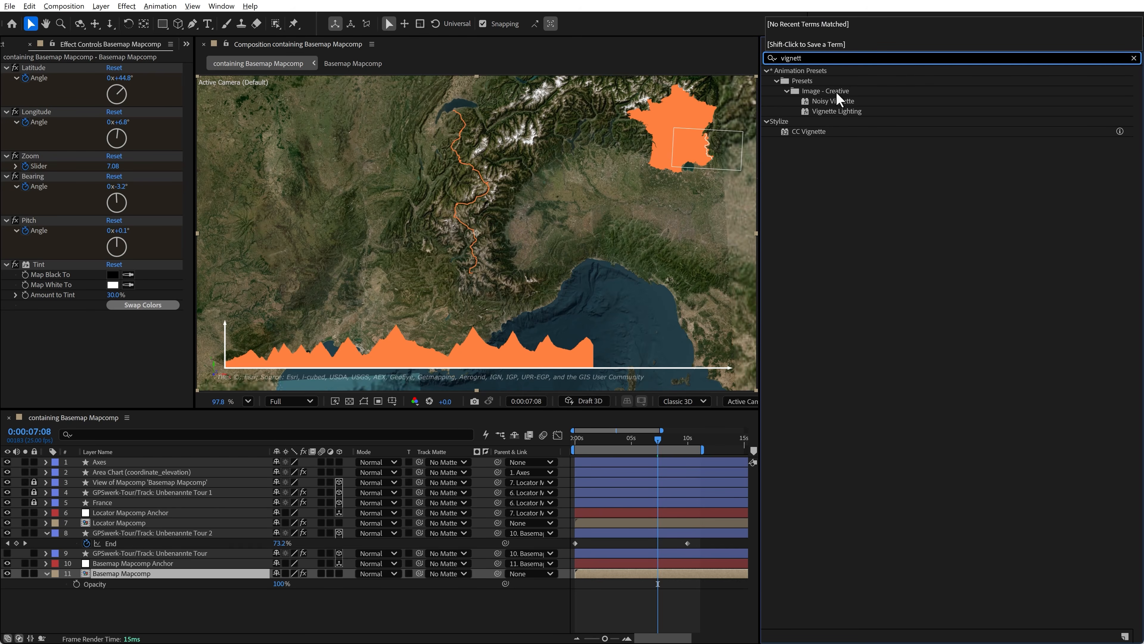
drag(810, 134, 115, 575)
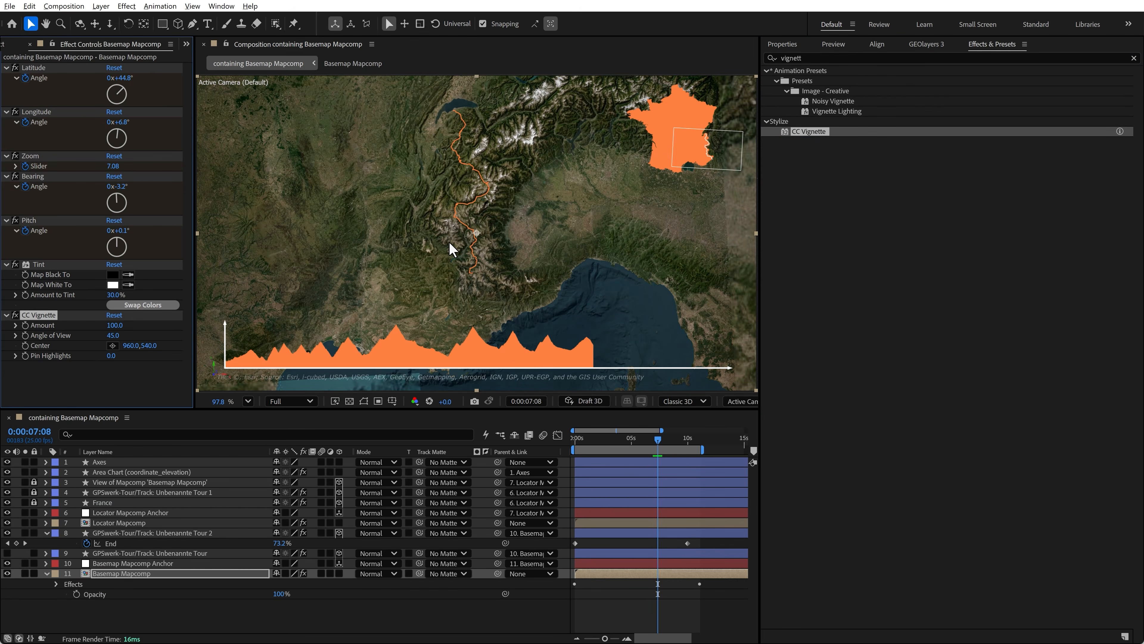
- Set the CC Vignette Amount to 179 and Angle of View to 49.3, and preview the route animation with it
click(98, 370)
drag(115, 325, 138, 331)
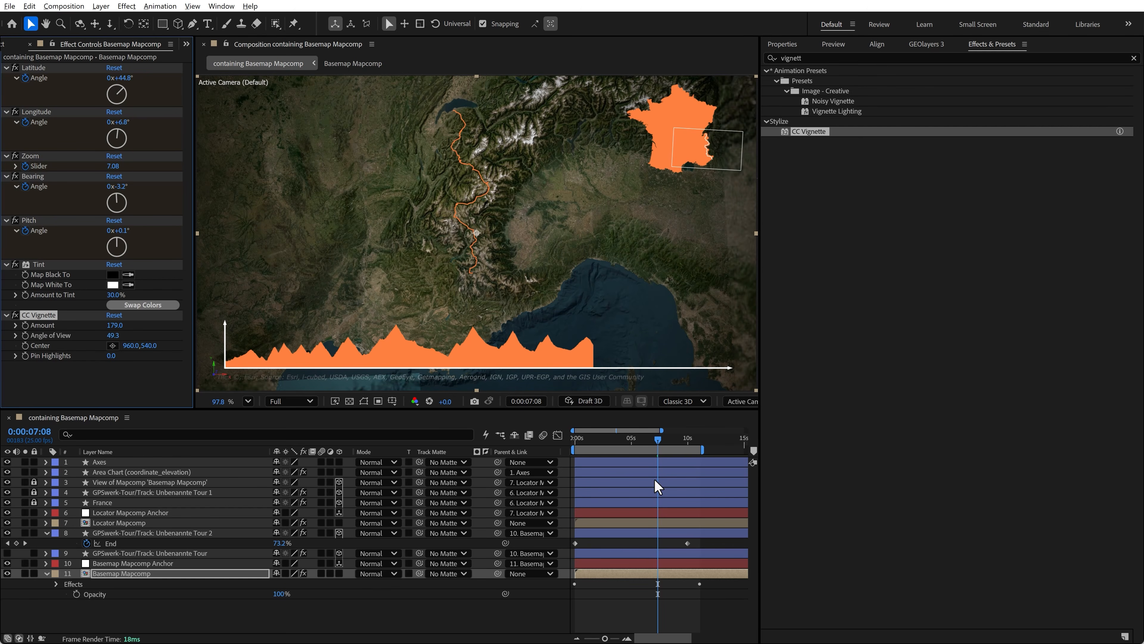
drag(626, 436, 565, 157)
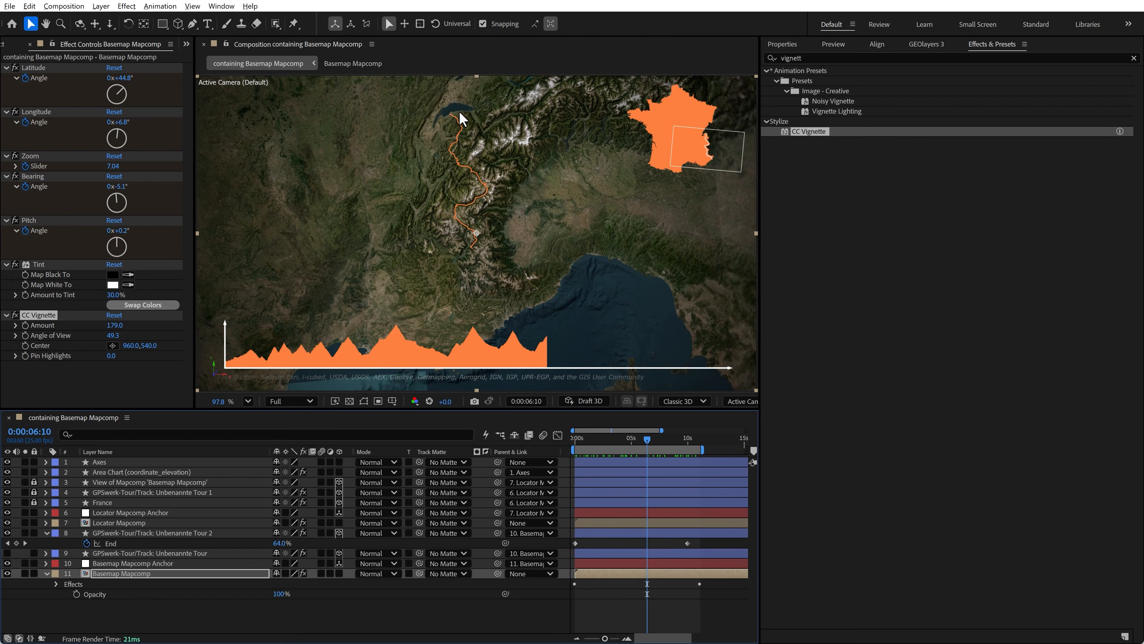
drag(651, 436, 593, 448)
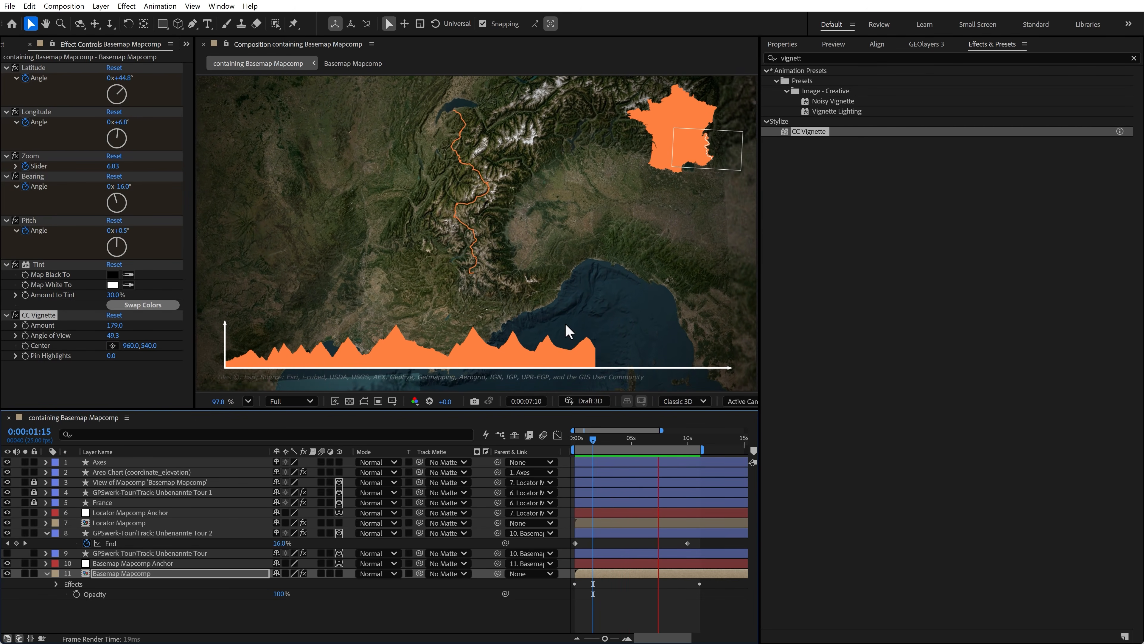
key(space)
mouse_move(690, 442)
mouse_down()
mouse_move(594, 436)
mouse_move(680, 438)
mouse_up()
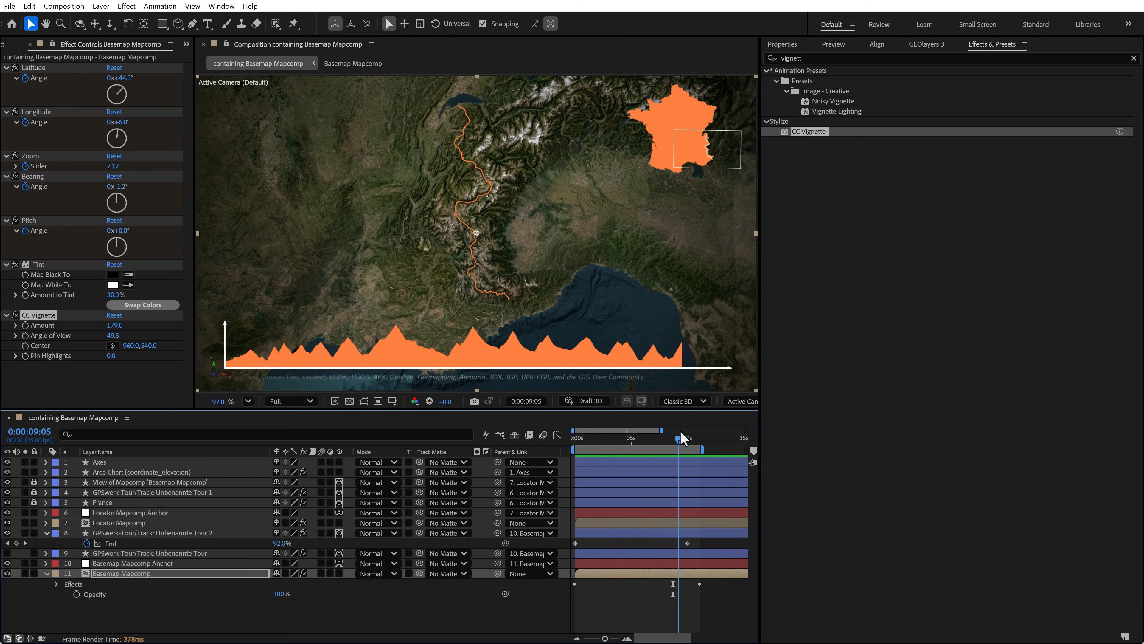
- Change the Basemap Mapcomp's imagery to a new ESRI map in the World Terrain style and apply the mapcomp settings
click(920, 43)
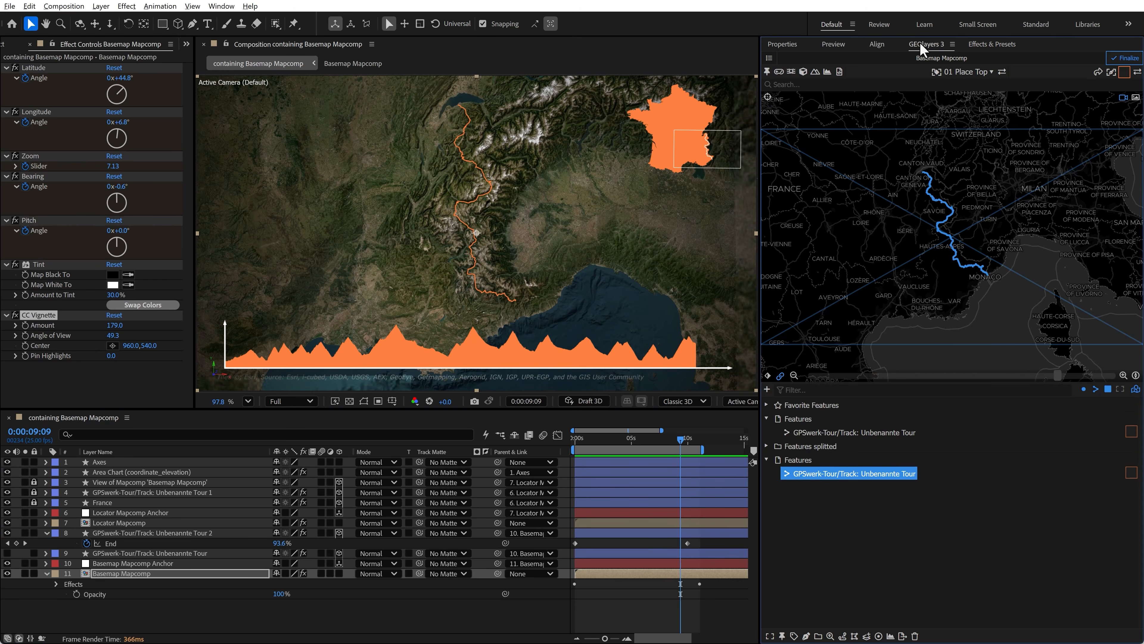
click(768, 59)
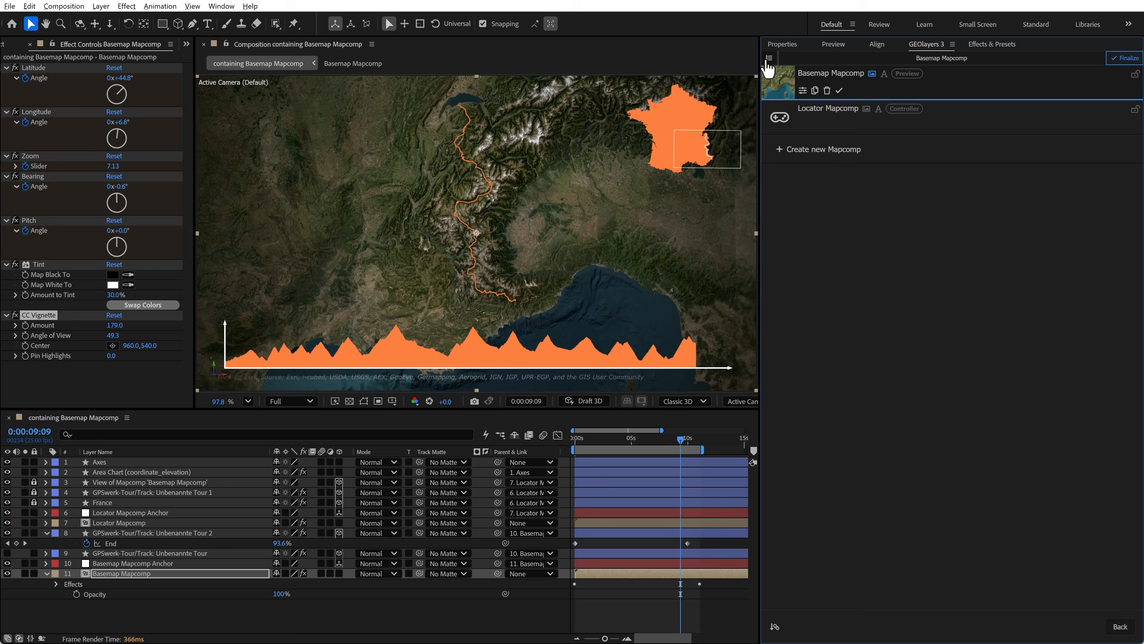
click(802, 92)
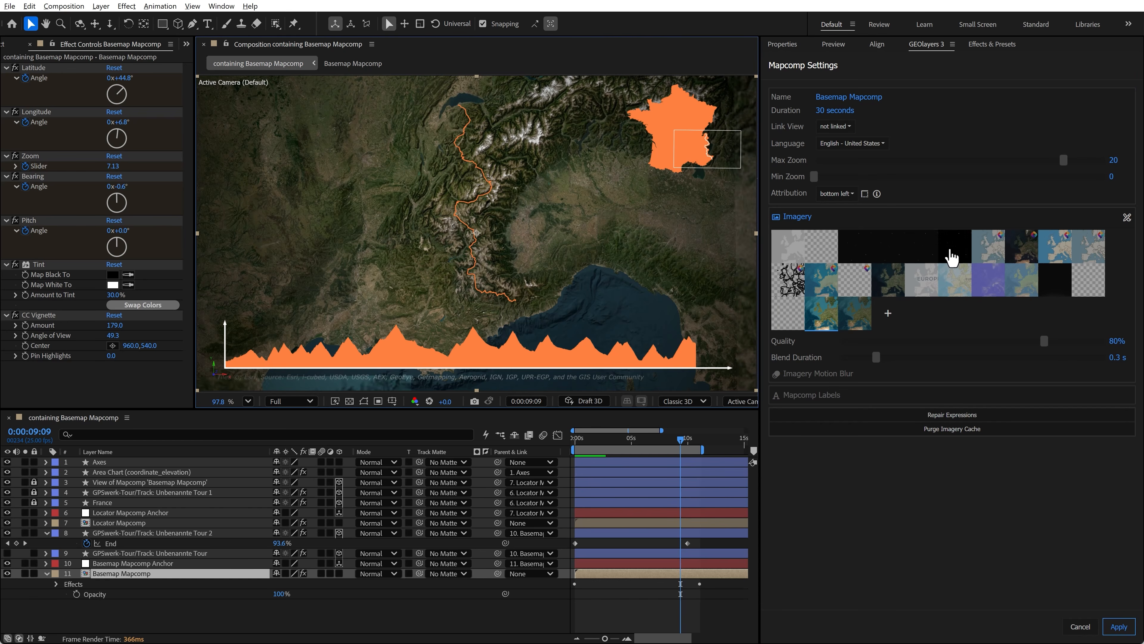
click(822, 315)
click(816, 415)
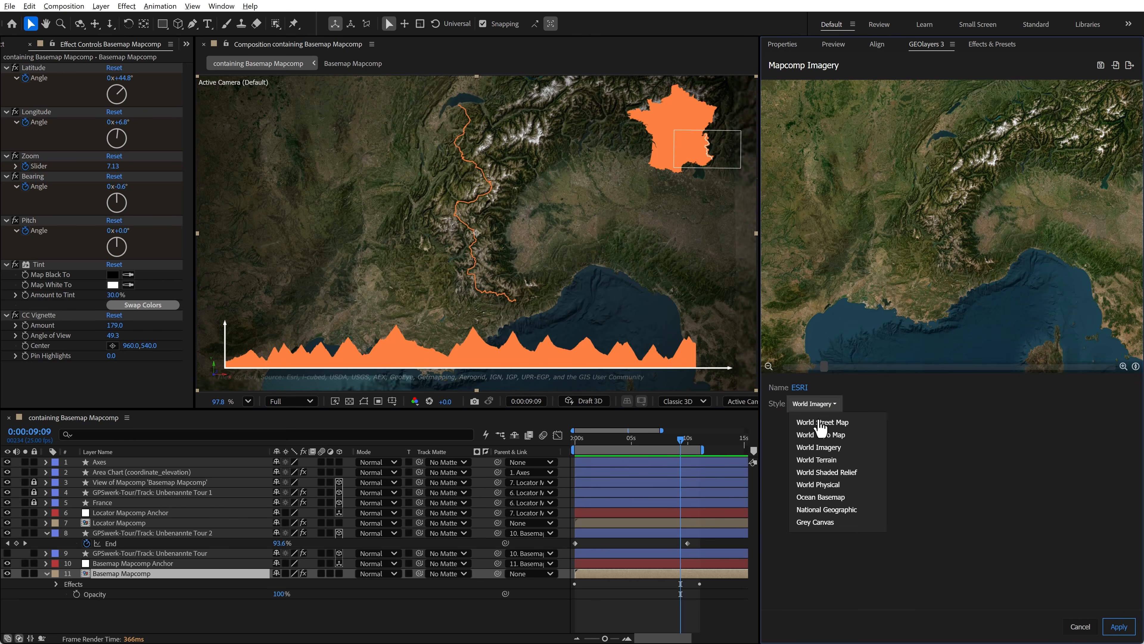
click(830, 469)
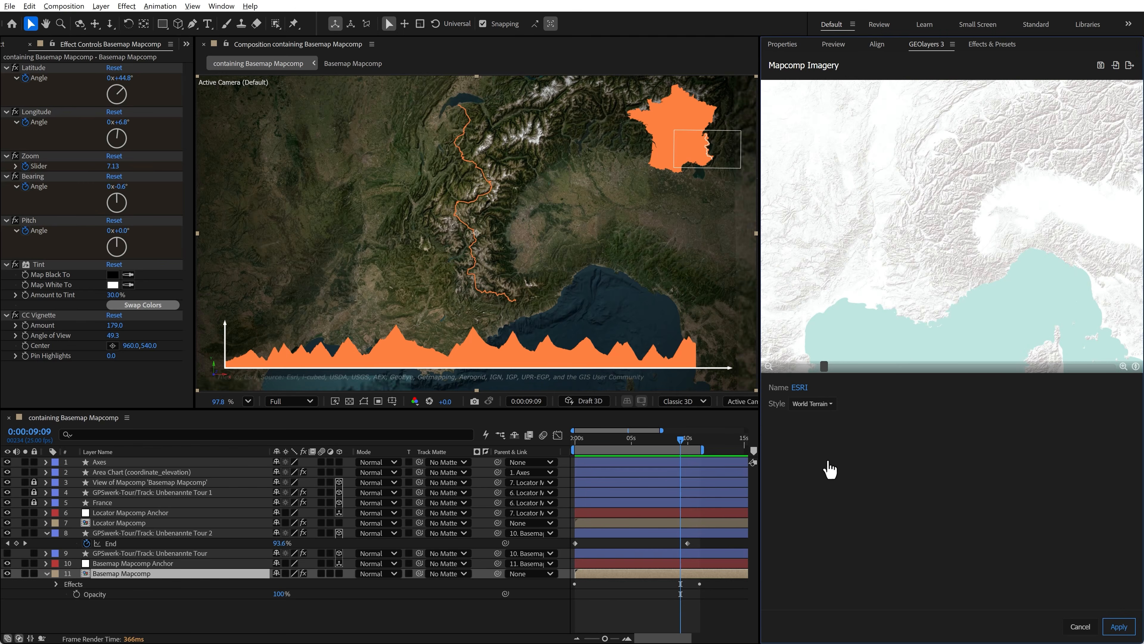
click(1118, 627)
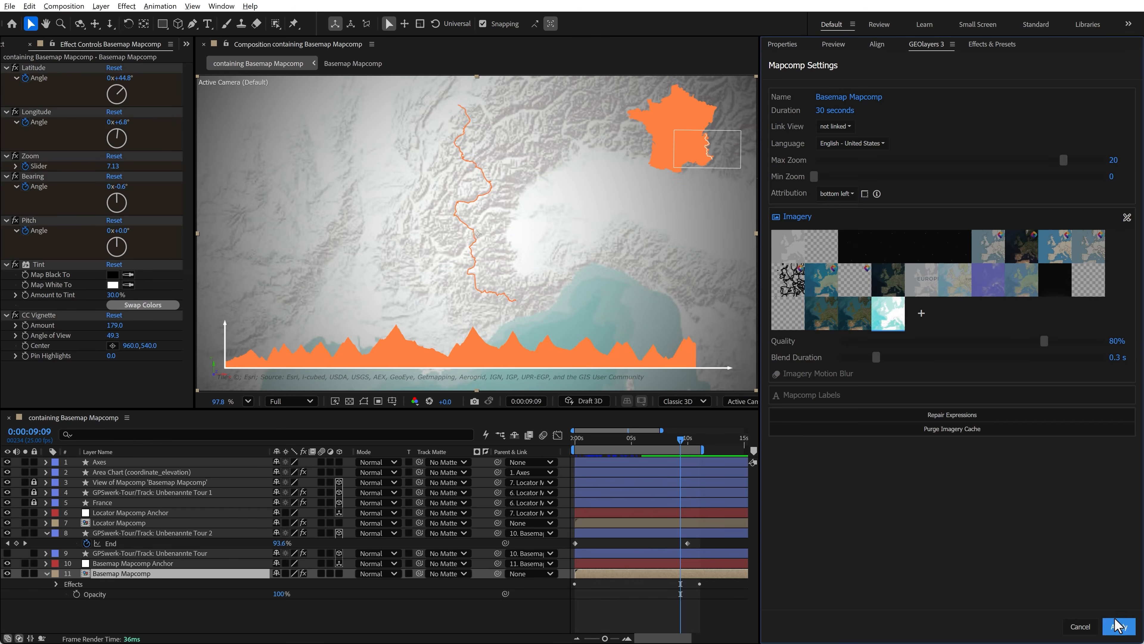
click(1117, 621)
- Finalize the Basemap Mapcomp with its terrain imagery and close the finalization dialog
click(1123, 57)
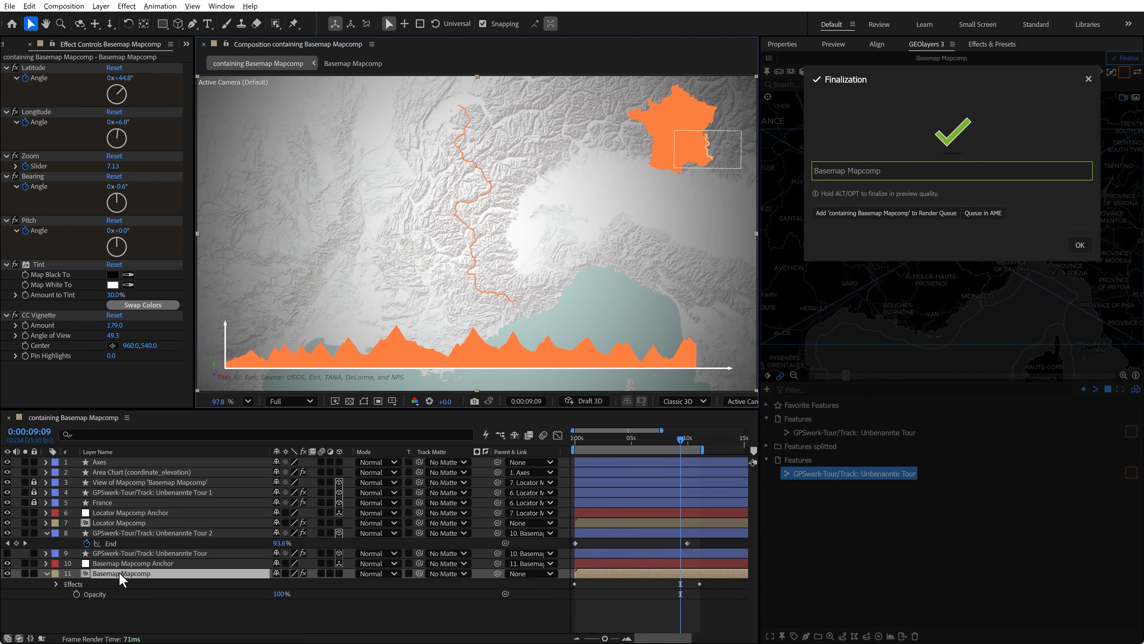
drag(278, 594, 335, 587)
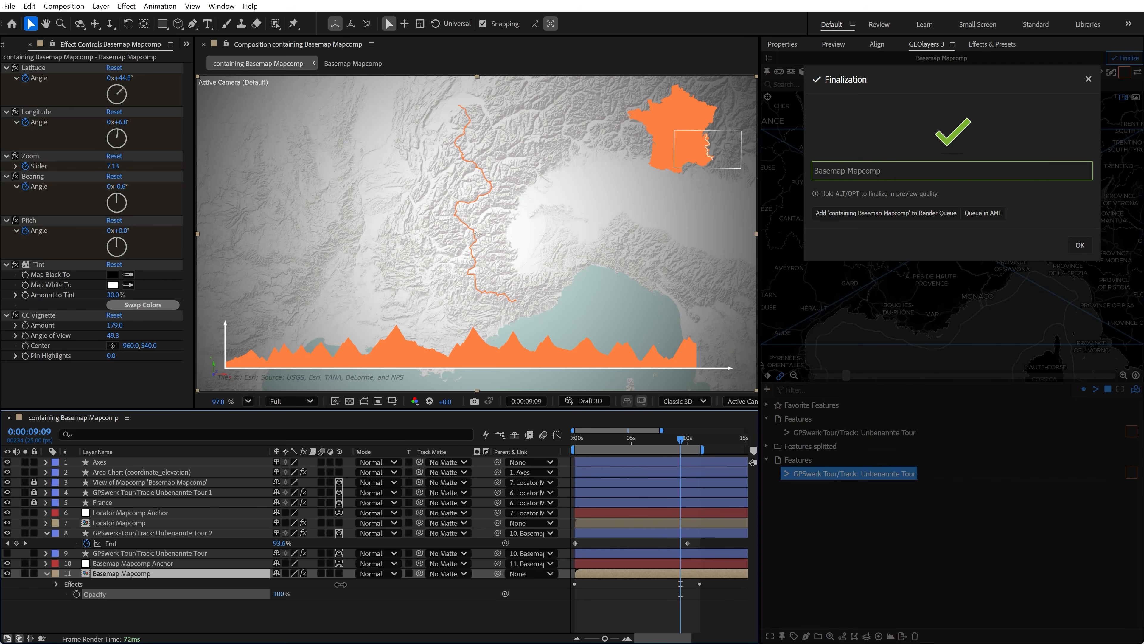
click(1079, 247)
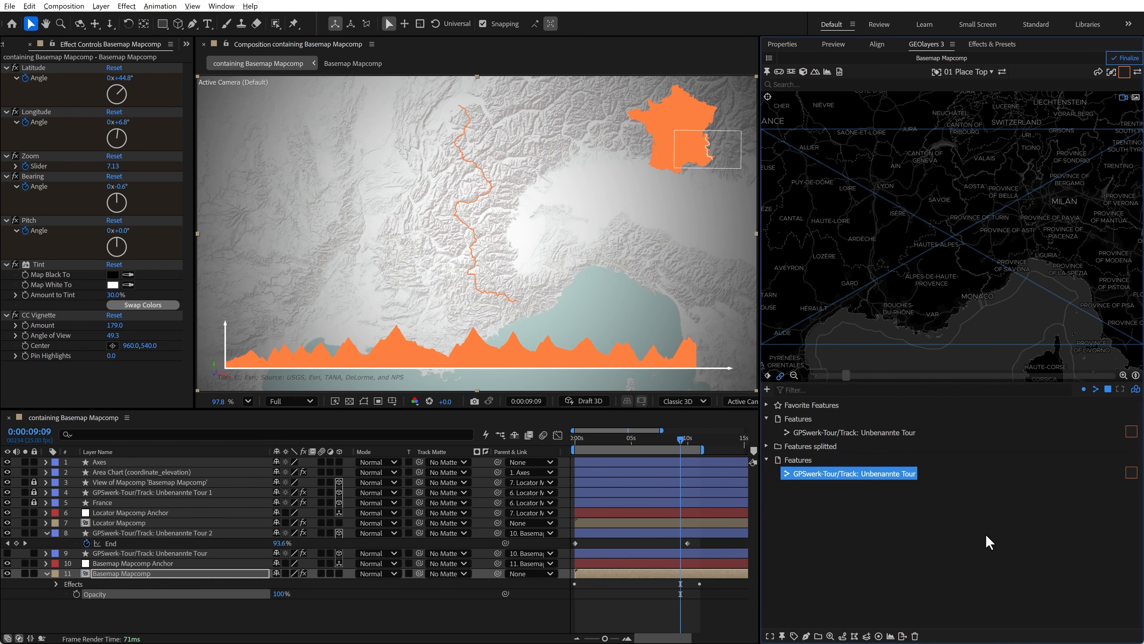